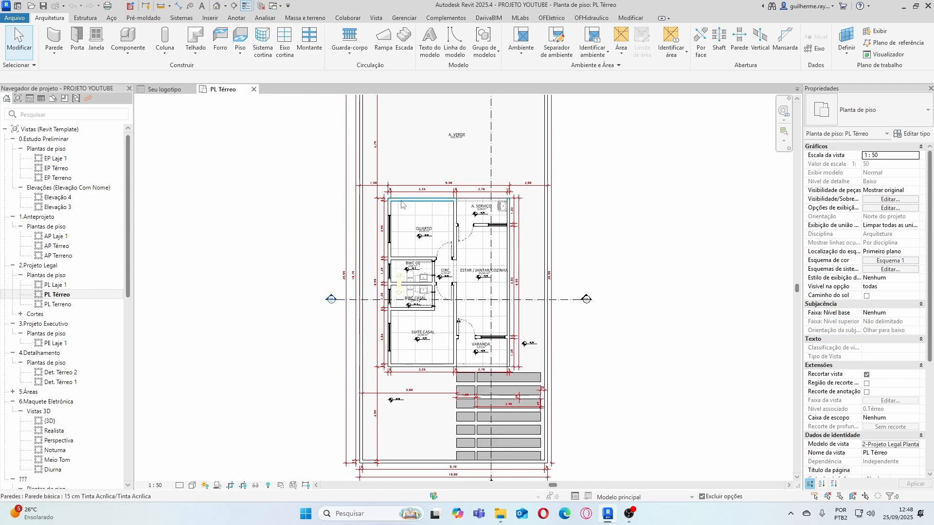
Examine the PL Térreo floor plan, covering the rooms, bathrooms, circulation, veranda, front paving and existing dimension lines
scroll(435, 197, up, 3)
scroll(434, 197, down, 1)
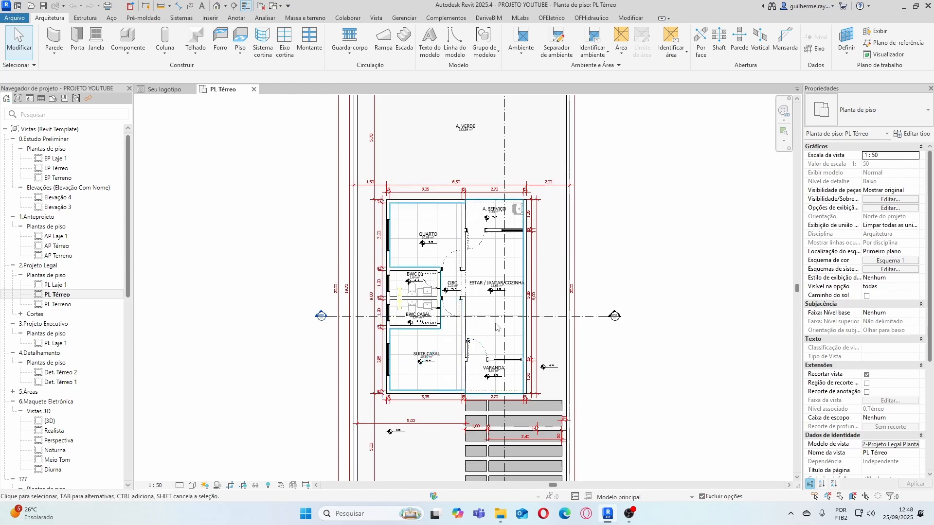
scroll(505, 410, up, 2)
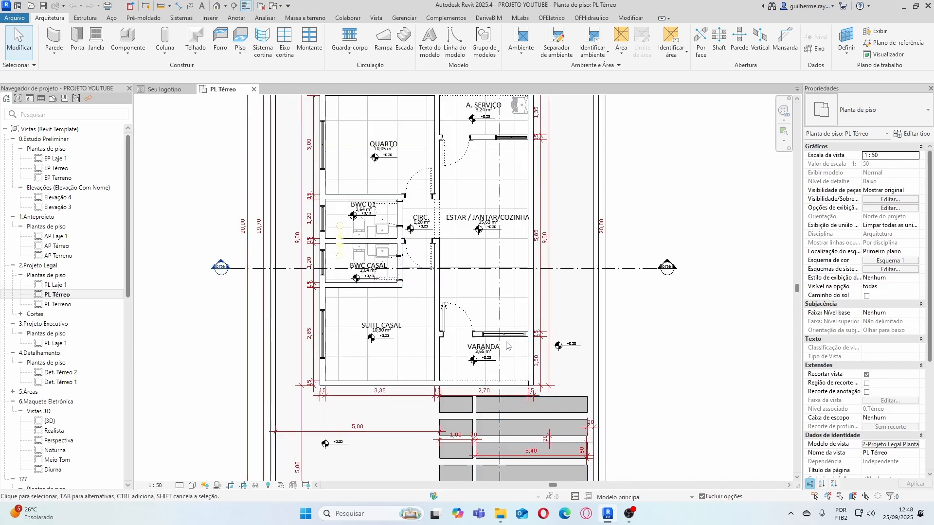
scroll(544, 311, down, 2)
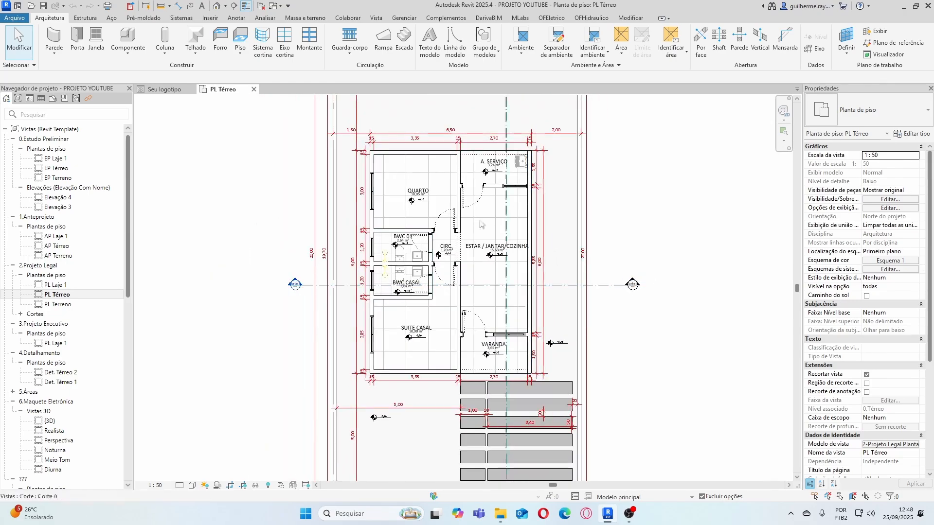
scroll(445, 243, up, 1)
scroll(464, 247, down, 3)
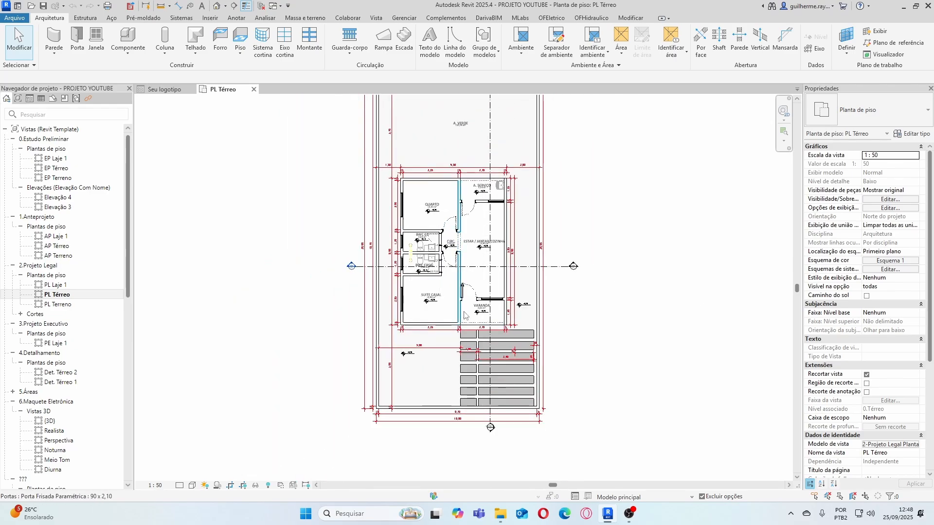
scroll(462, 339, up, 1)
scroll(465, 332, down, 1)
scroll(473, 282, up, 2)
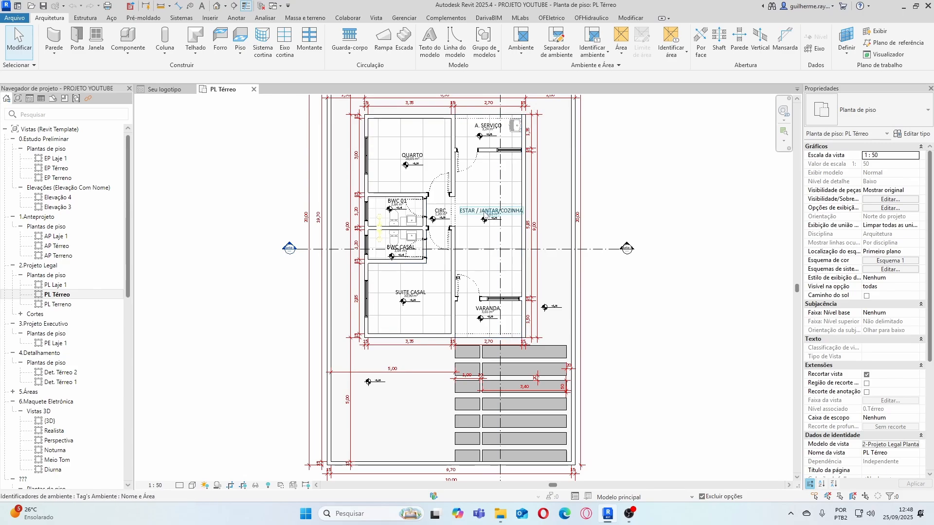
scroll(491, 229, down, 2)
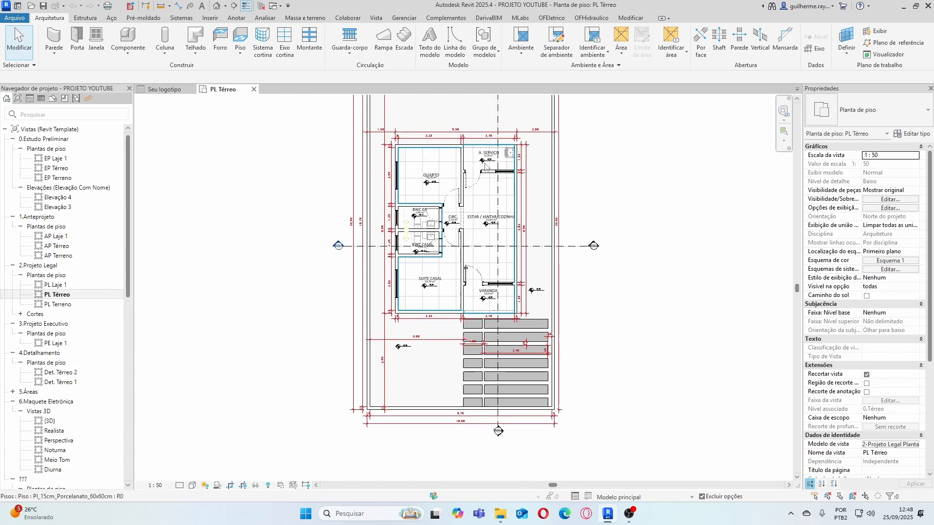
scroll(491, 152, up, 2)
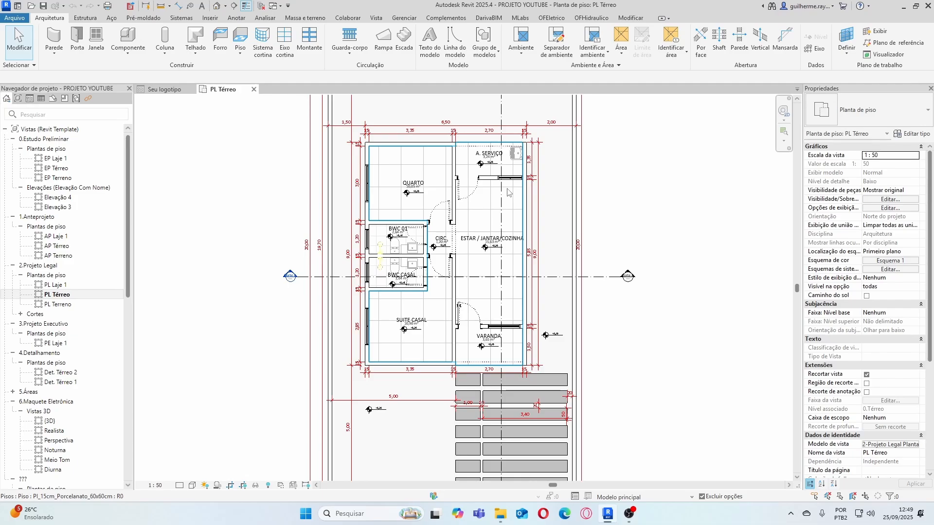
scroll(508, 186, down, 1)
middle_drag(507, 186, 501, 149)
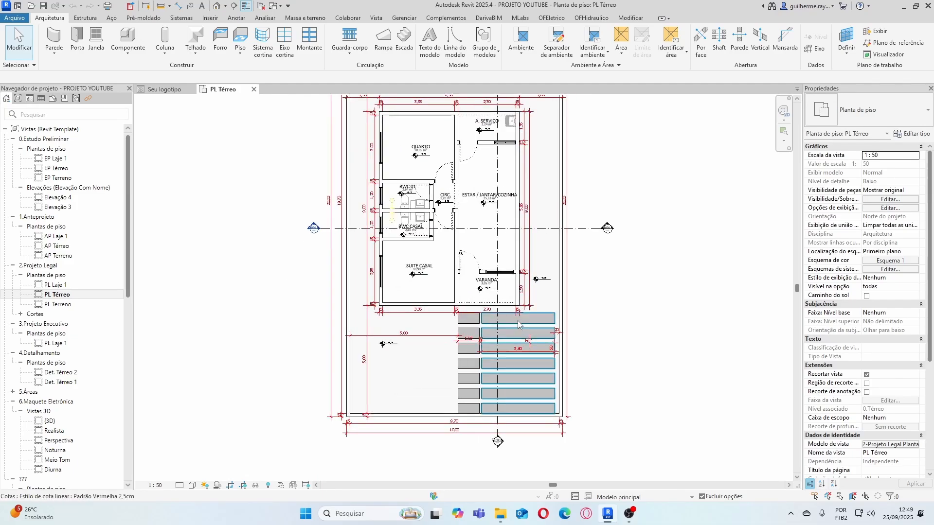
scroll(475, 375, up, 3)
scroll(505, 299, down, 4)
scroll(498, 351, up, 3)
scroll(481, 392, down, 4)
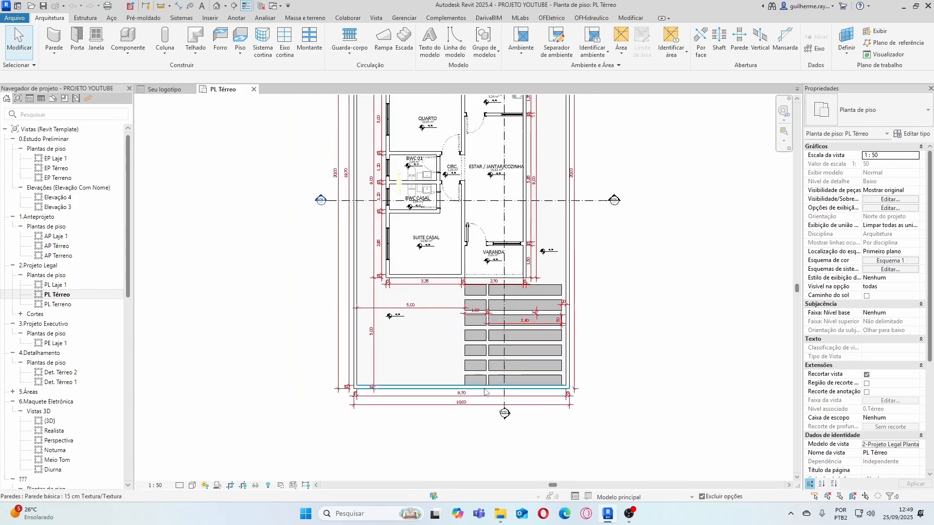
scroll(512, 175, up, 2)
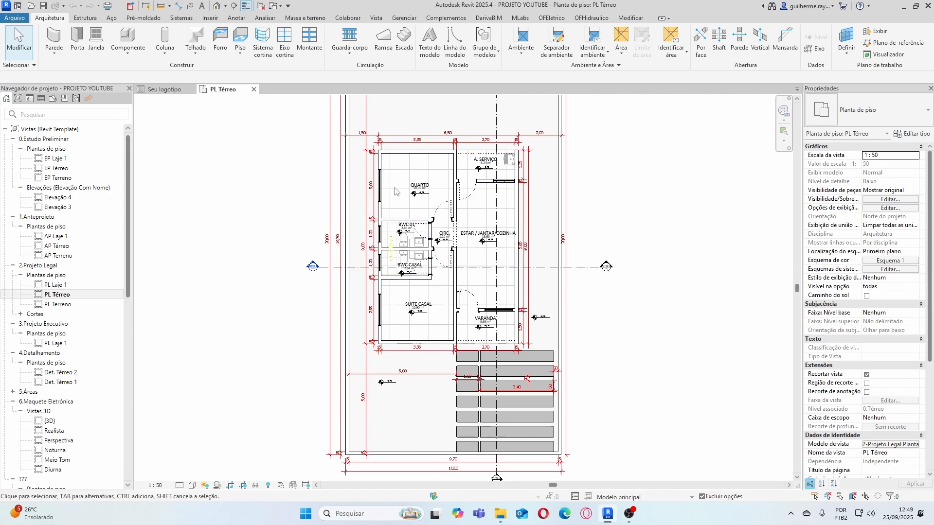
scroll(528, 226, up, 3)
scroll(524, 249, down, 2)
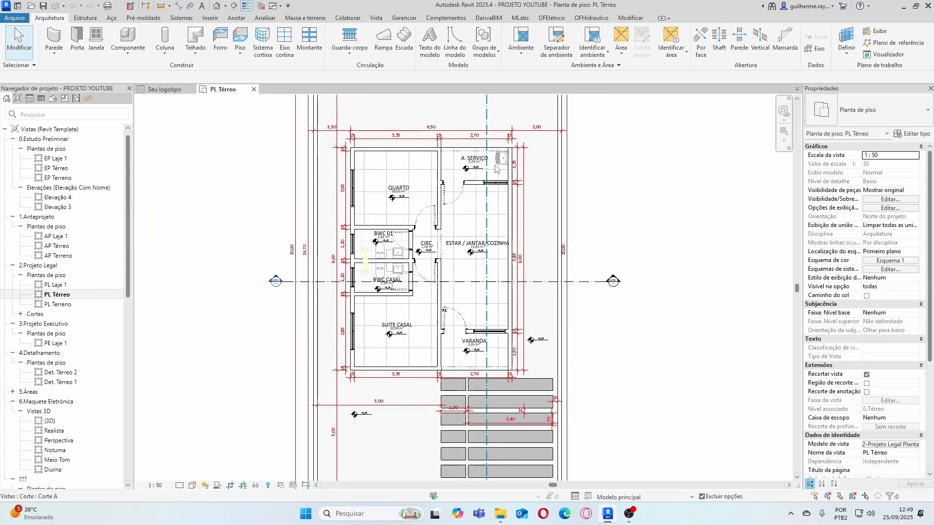
scroll(486, 169, down, 1)
scroll(458, 227, up, 2)
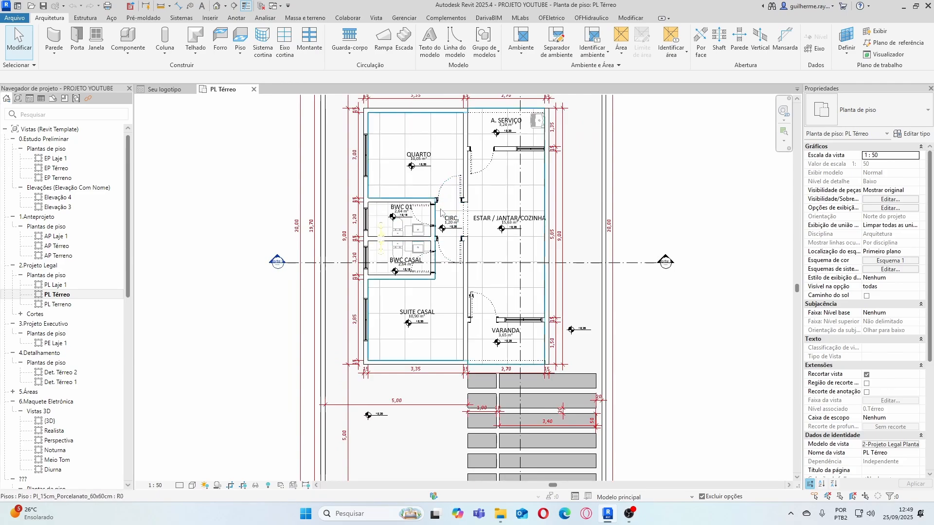
scroll(458, 227, up, 1)
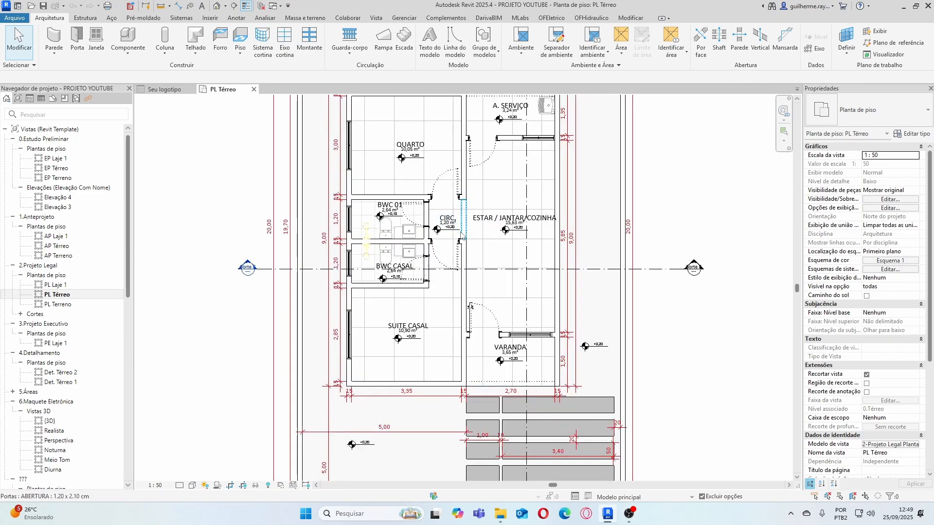
scroll(460, 228, up, 4)
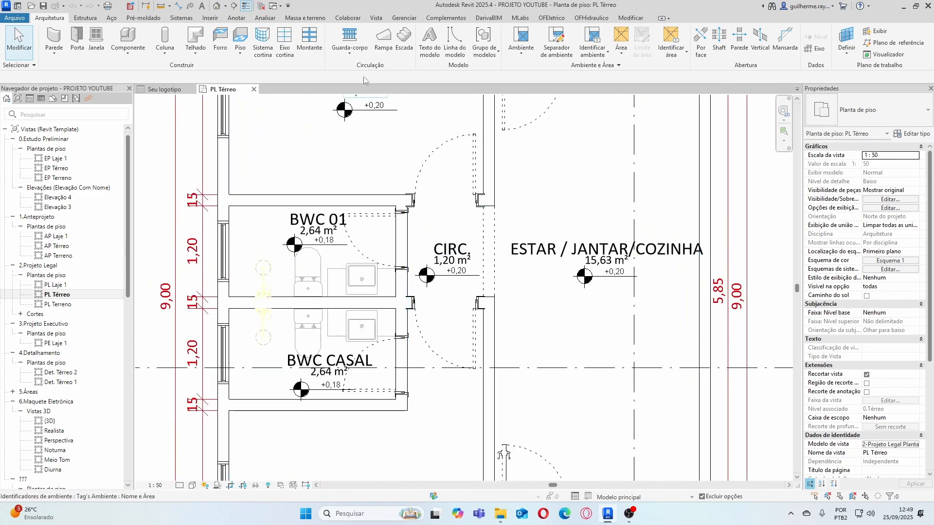
click(178, 8)
scroll(479, 219, up, 5)
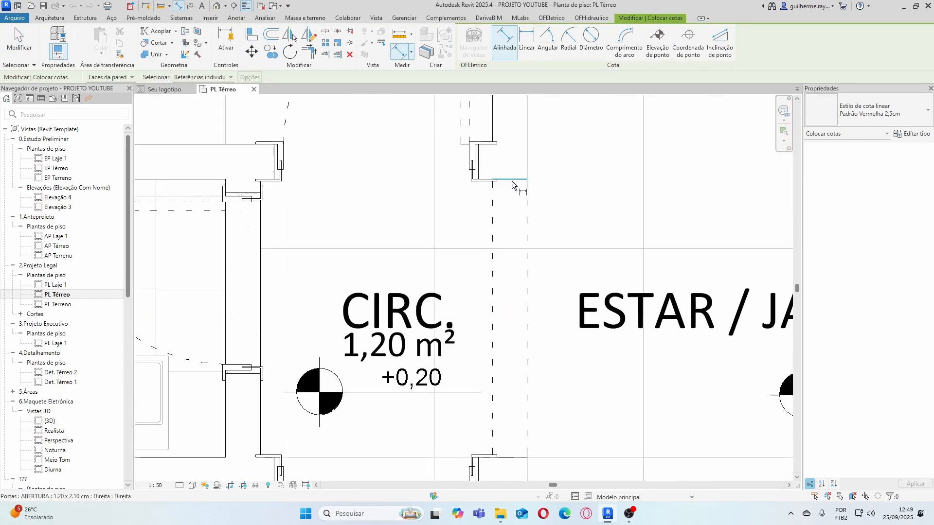
click(512, 185)
scroll(515, 253, down, 3)
scroll(520, 336, up, 3)
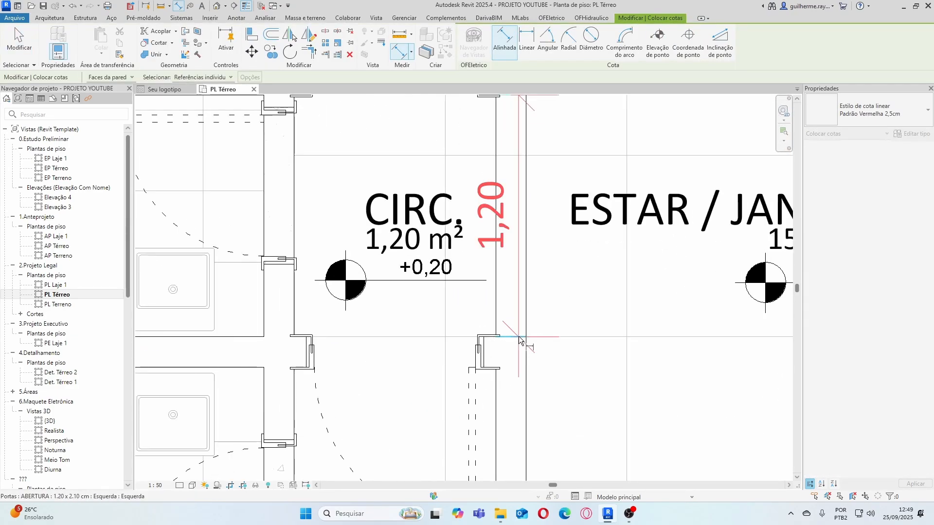
click(519, 337)
scroll(508, 268, down, 2)
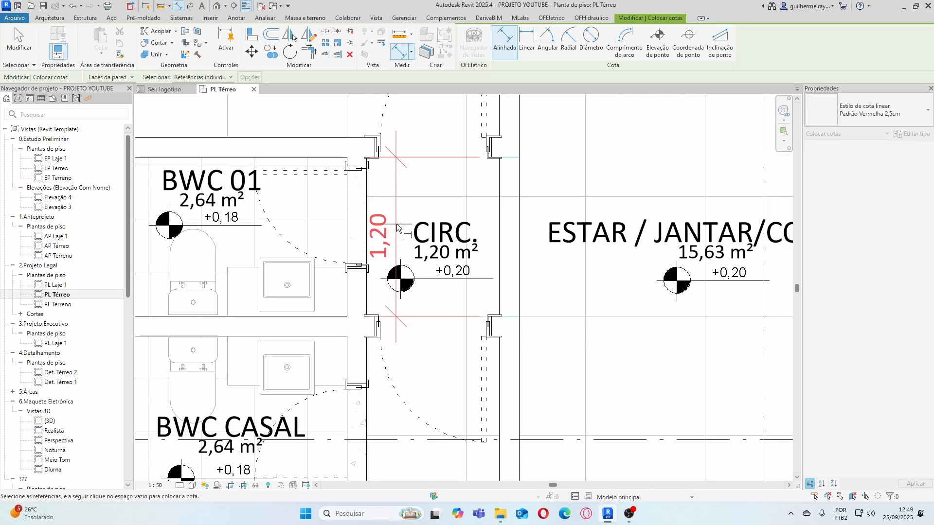
scroll(397, 227, down, 2)
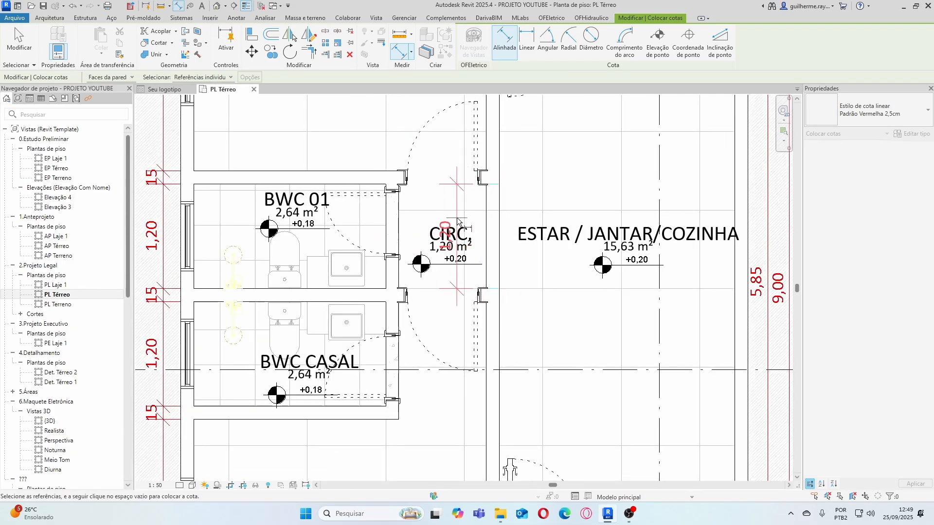
key(Escape)
Add an aligned dimension across the CIRC. area, from the bathroom wall face to the living-room side of the opening
scroll(470, 199, up, 3)
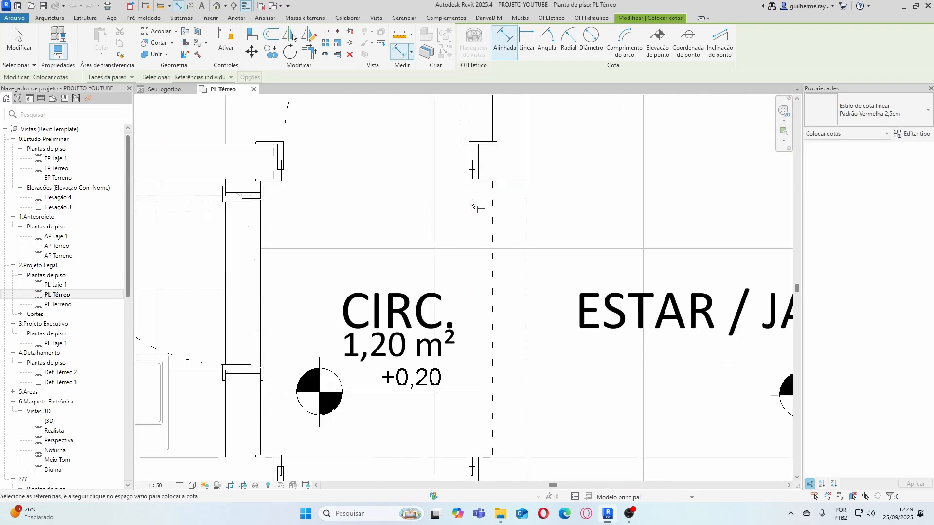
click(529, 160)
scroll(263, 189, up, 2)
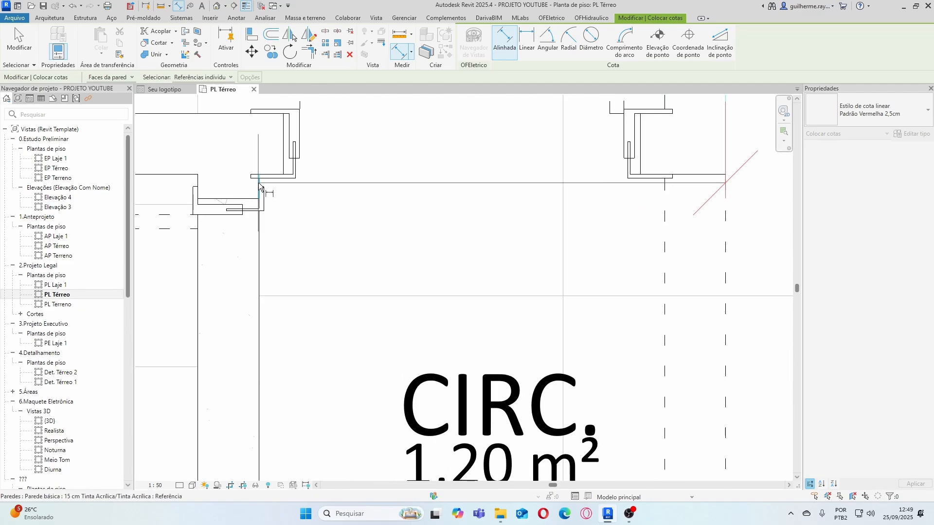
click(259, 185)
scroll(372, 220, down, 2)
click(373, 249)
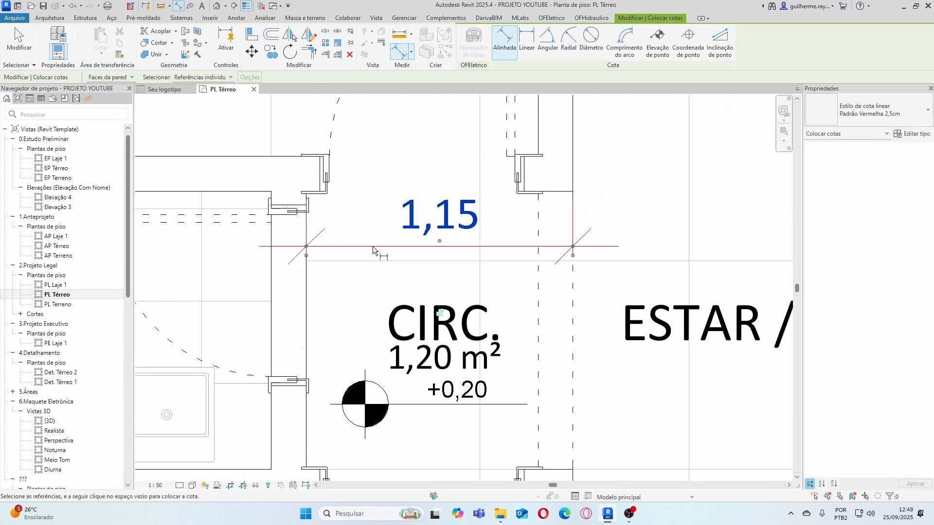
scroll(373, 250, down, 6)
key(Escape)
key(Escape)
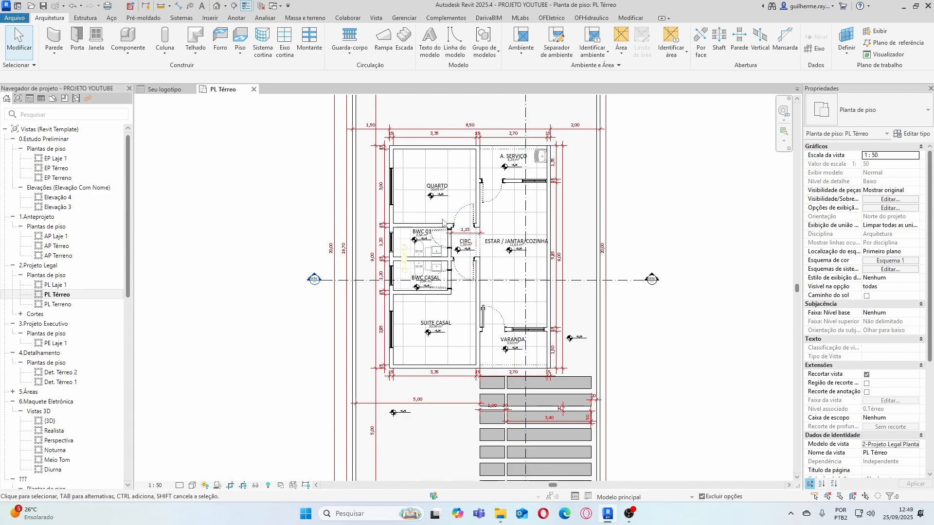
Add an aligned dimension string for BWC 01's internal width and both side wall thicknesses, placed just above the bathroom inside QUARTO
scroll(441, 223, up, 2)
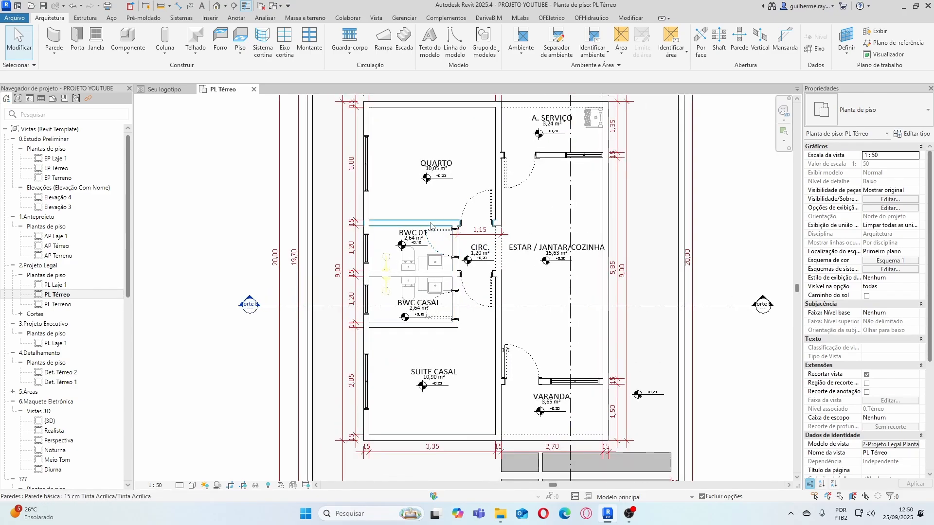
click(178, 5)
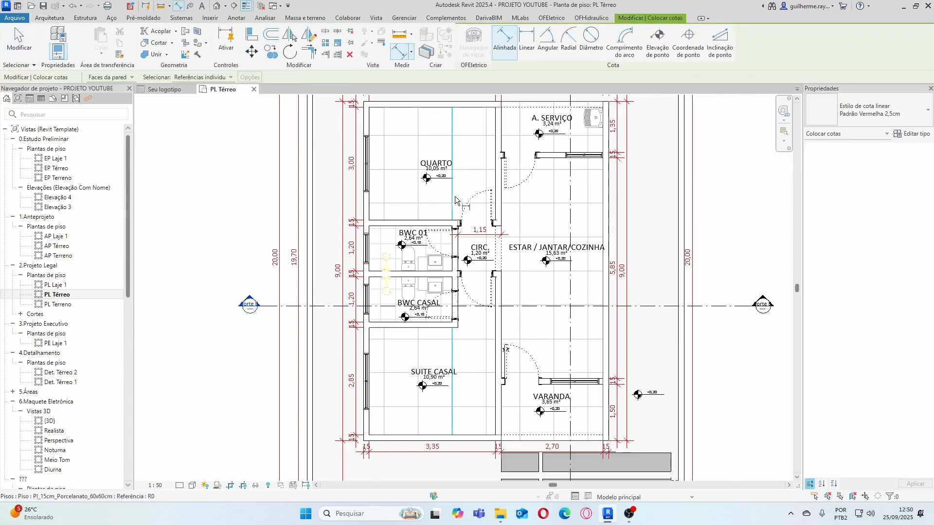
scroll(420, 219, up, 2)
scroll(440, 244, up, 4)
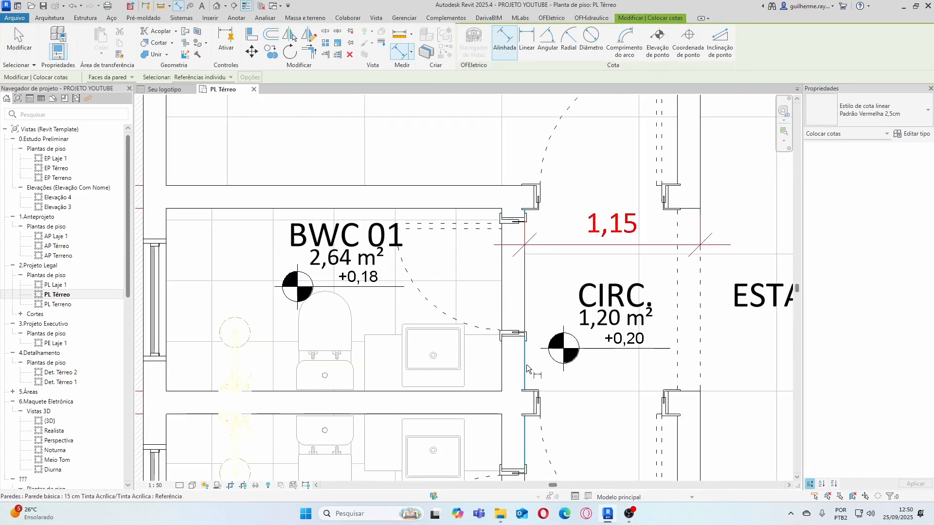
click(503, 360)
scroll(503, 360, down, 2)
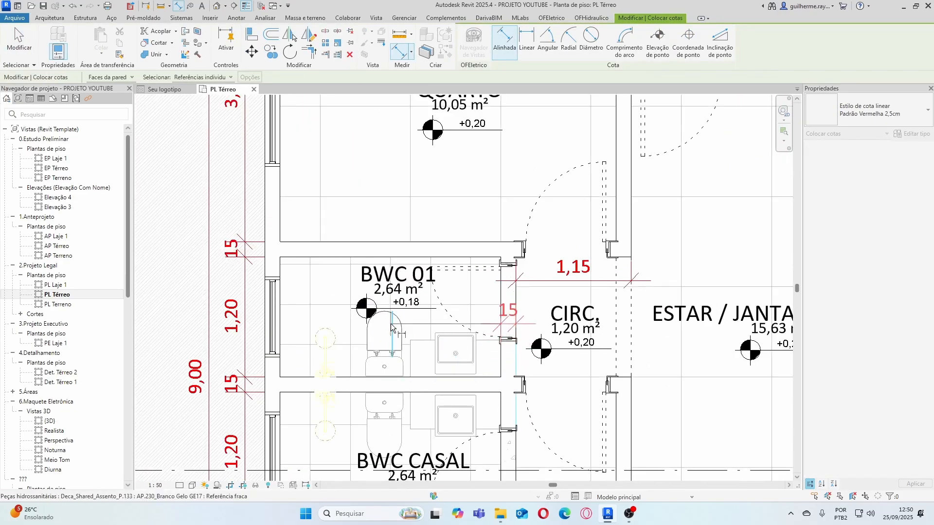
click(281, 270)
click(266, 268)
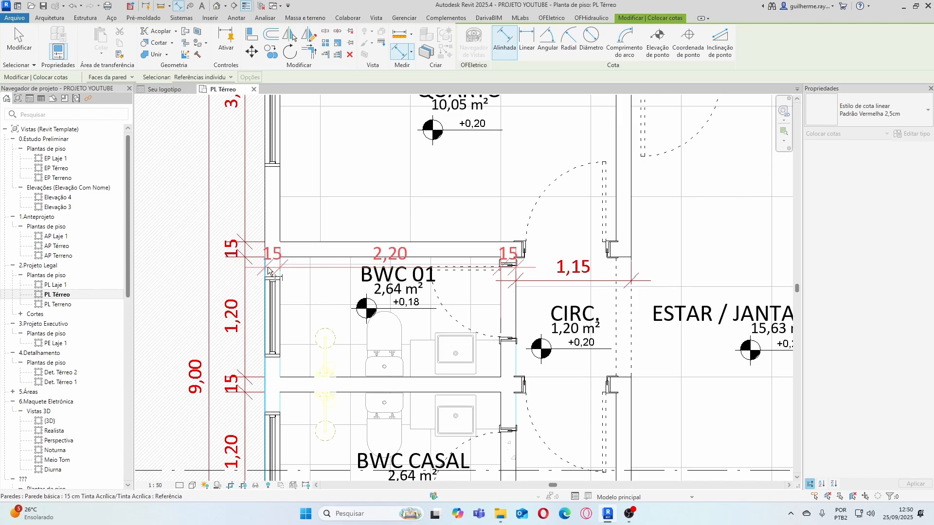
click(302, 231)
scroll(301, 231, down, 1)
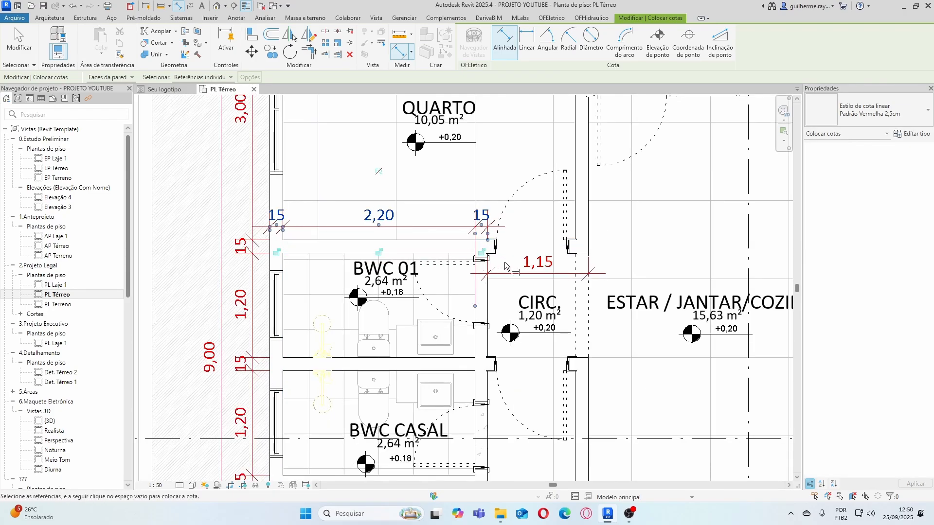
key(Escape)
key(Escape)
Inspect the porcelain floor at ESTAR / JANTAR/COZINHA and look over the whole ground-floor plan and lot
scroll(543, 274, down, 1)
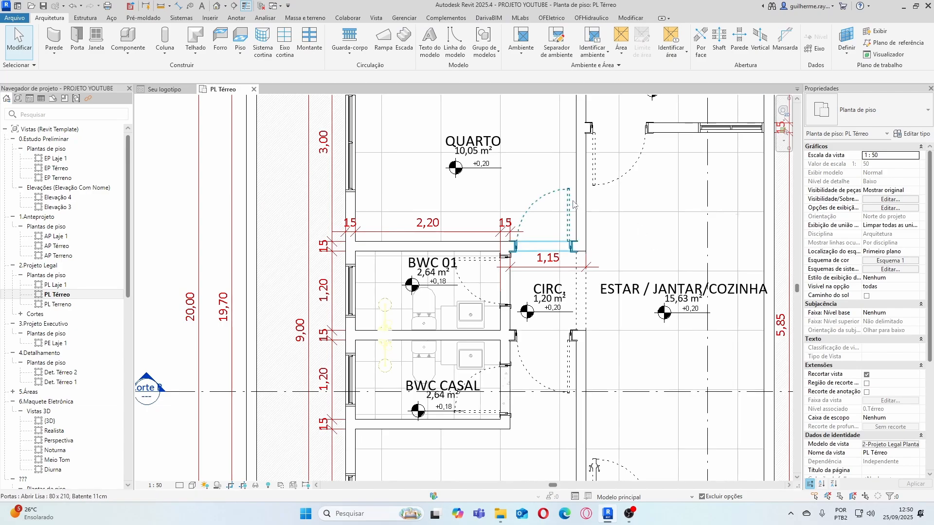
scroll(463, 218, down, 1)
scroll(463, 217, down, 3)
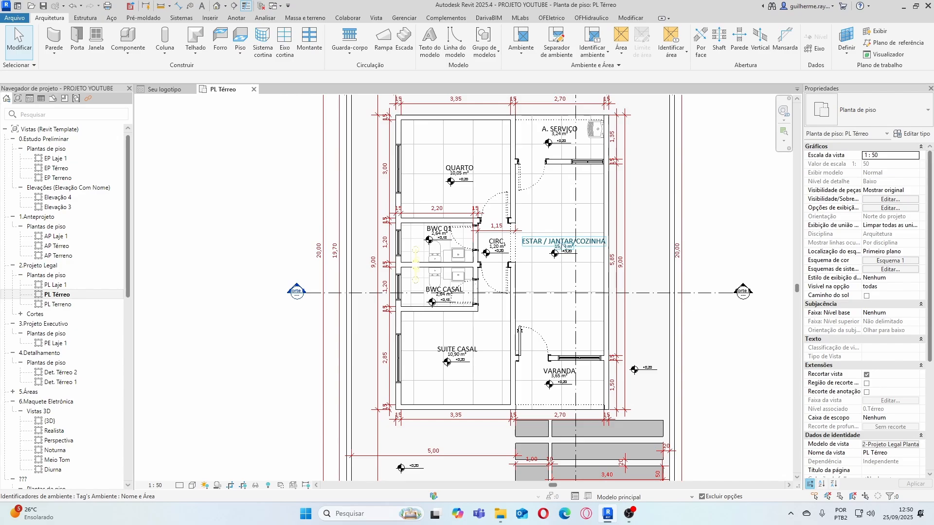
click(575, 247)
scroll(575, 247, up, 3)
click(560, 280)
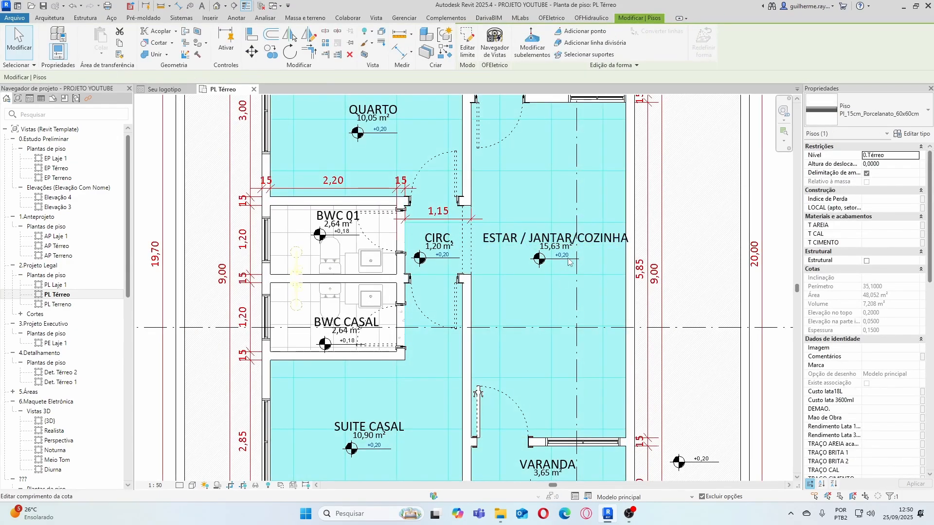
scroll(568, 259, down, 3)
click(731, 247)
scroll(542, 243, down, 2)
scroll(569, 282, up, 2)
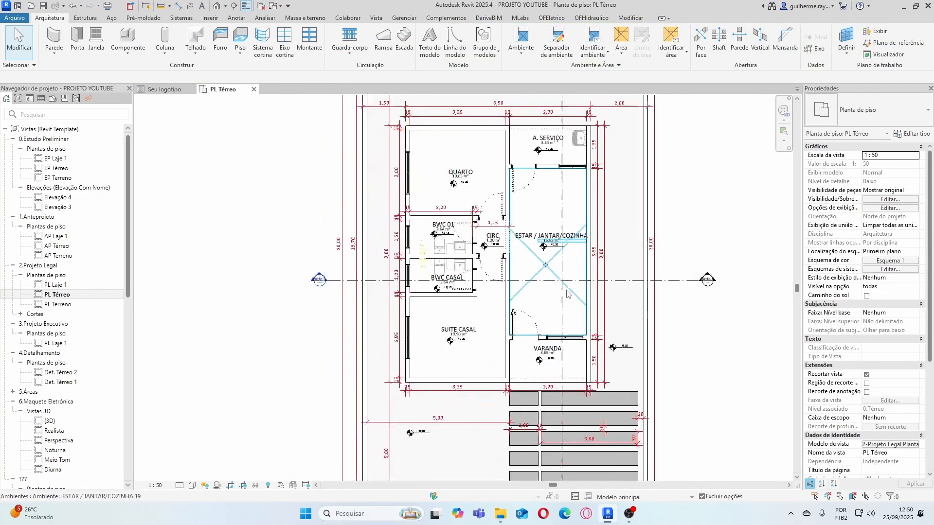
scroll(552, 256, down, 2)
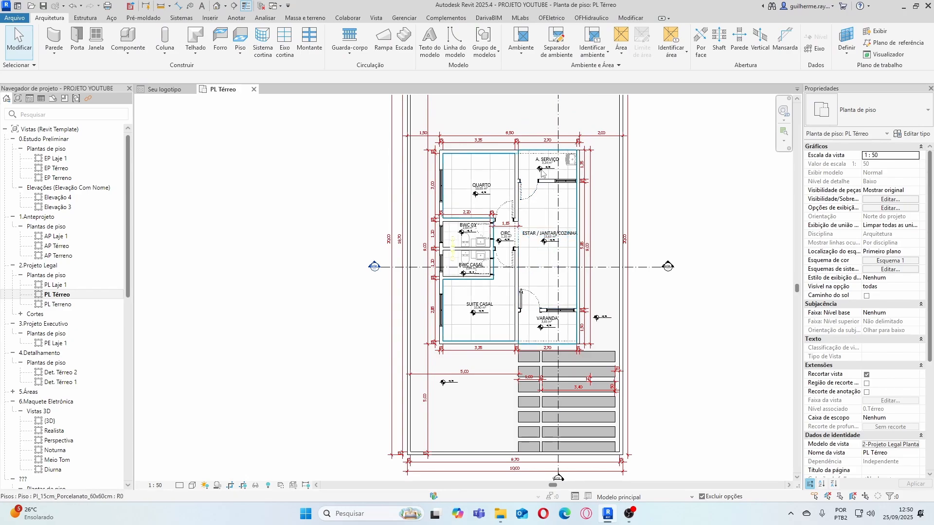
scroll(547, 209, down, 2)
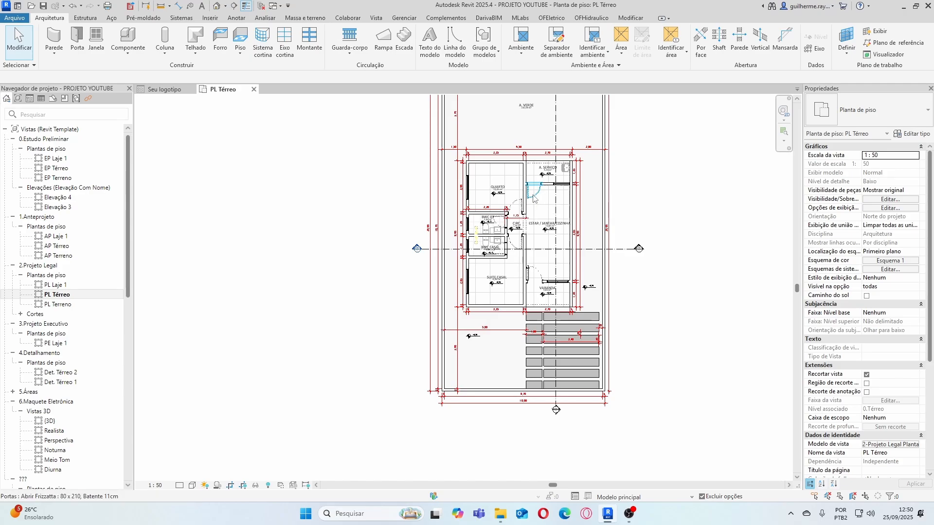
scroll(535, 229, down, 2)
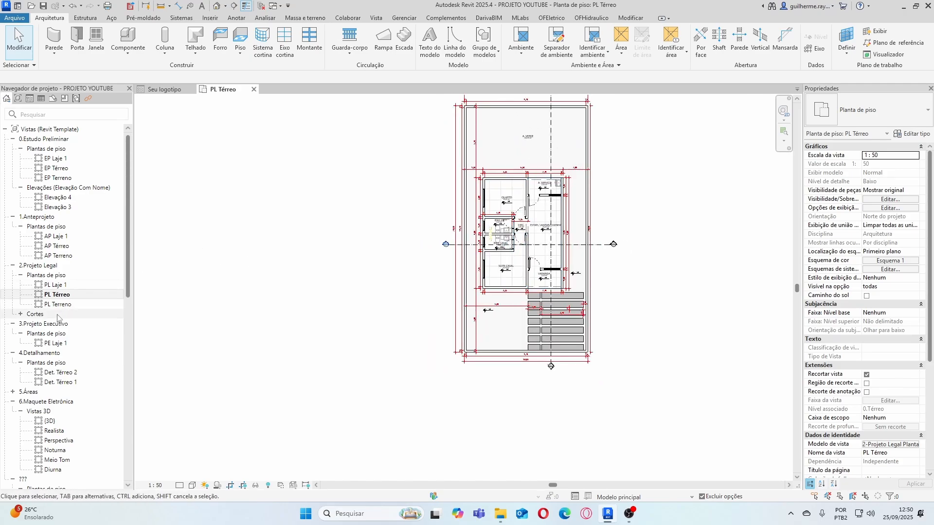
Open the PL Laje 1 view and rename the PL Térreo view as Planta Baixa Térreo
double_click(56, 286)
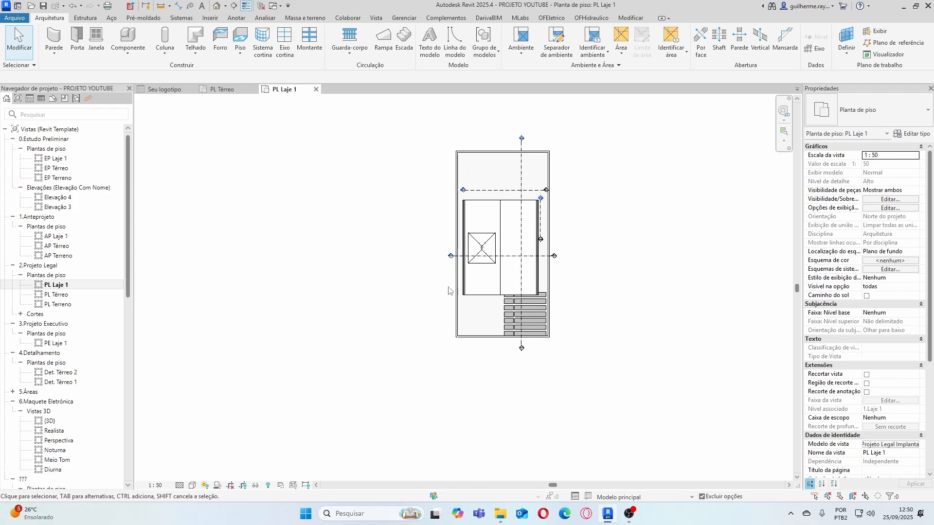
click(59, 296)
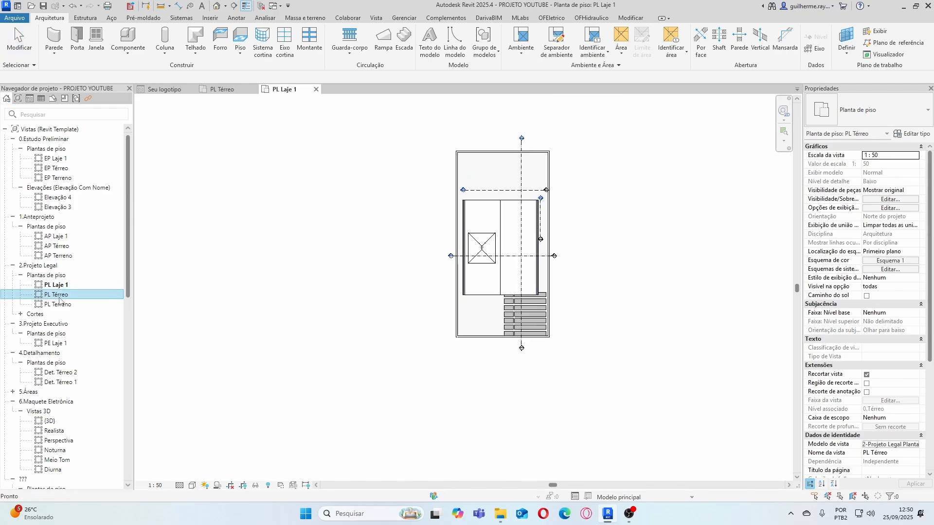
click(51, 295)
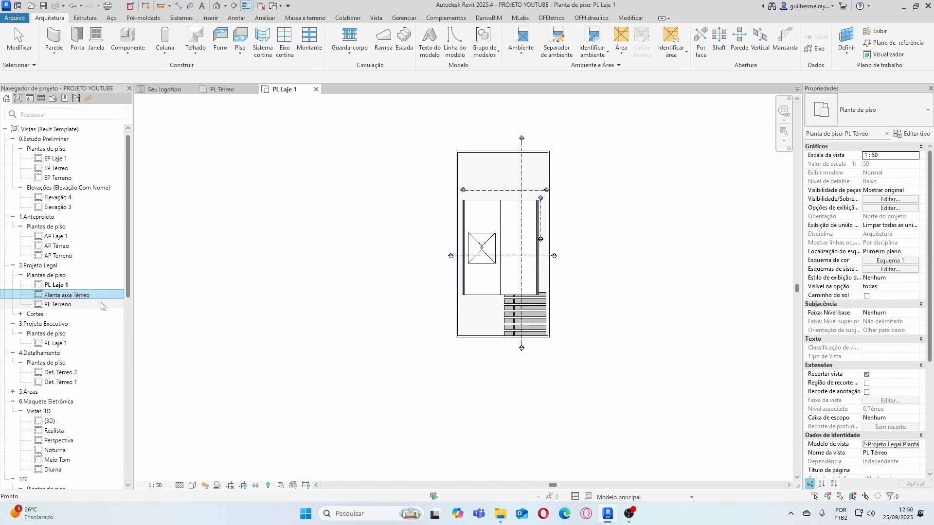
Rename the PL Laje 1 view as Planta Cobertura and reopen the Planta Baixa Térreo plan
right_click(57, 286)
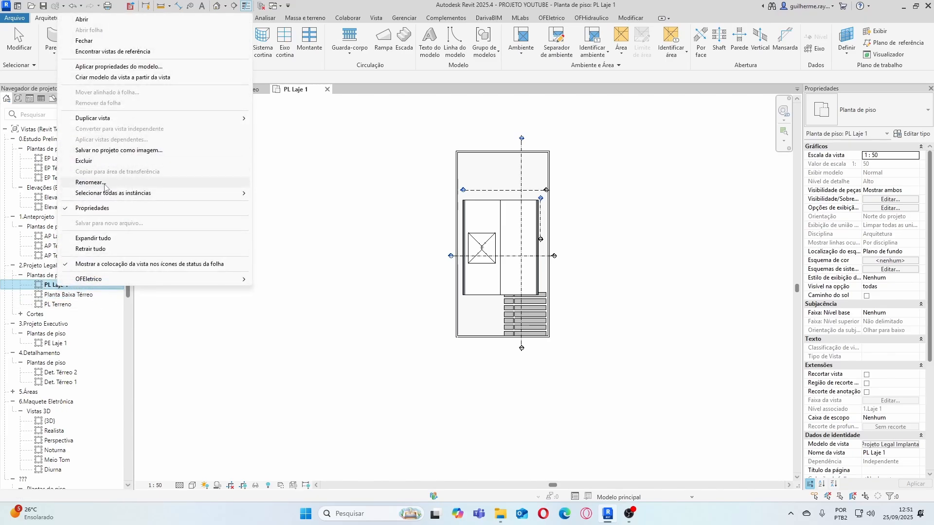
click(91, 182)
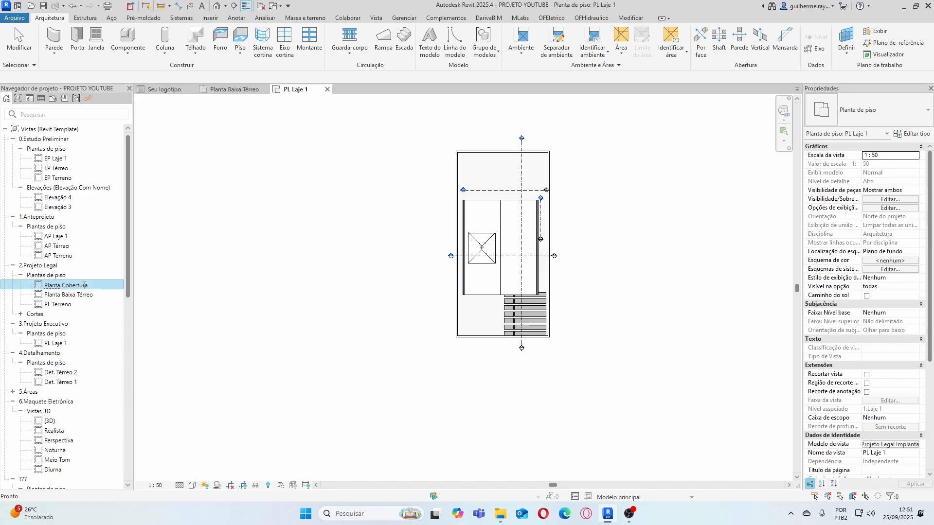
double_click(84, 285)
click(66, 296)
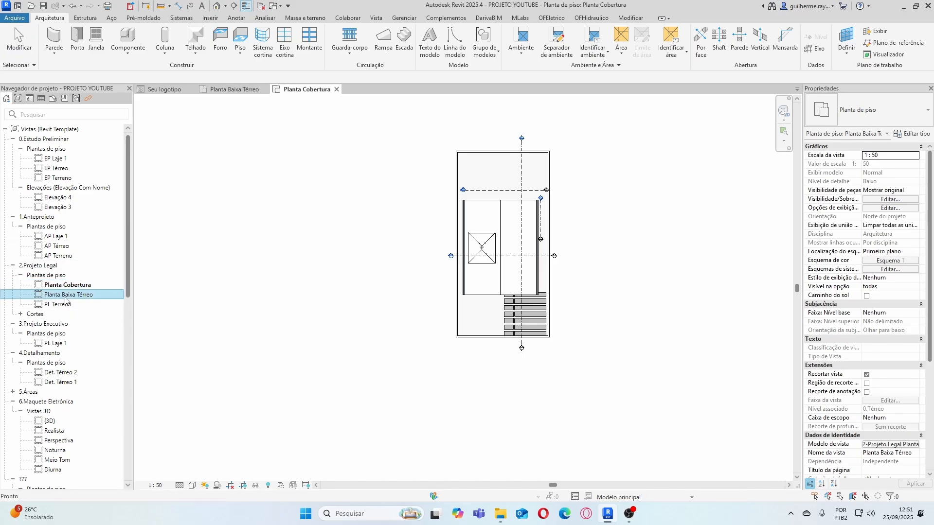
double_click(65, 297)
scroll(468, 231, up, 5)
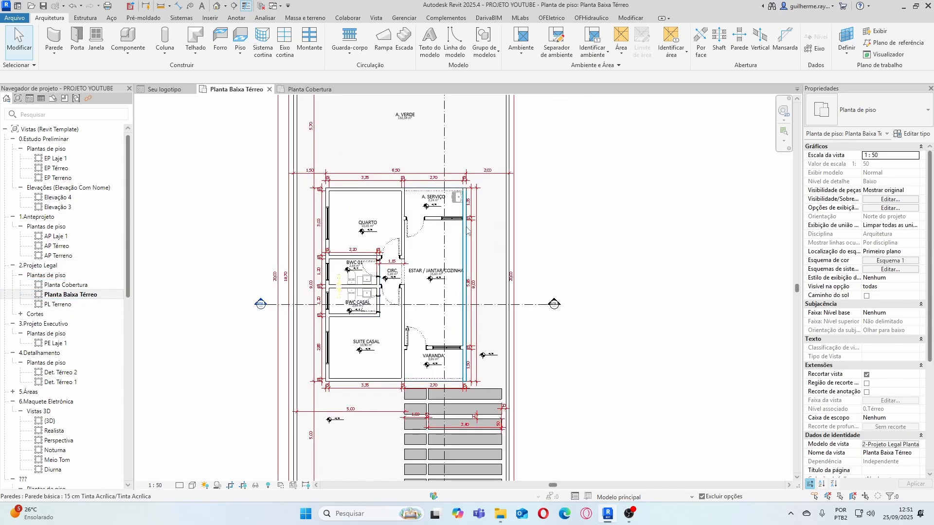
middle_drag(466, 227, 501, 230)
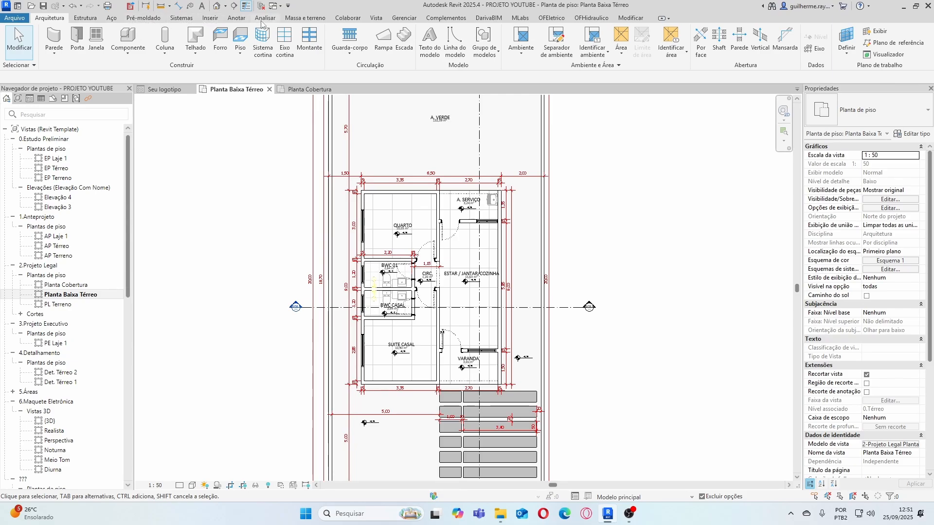
Locate the TAG - Porta and TAG - Janela family files in AULA YOUTUBE / CURSO BÁSICO / FAMILIAS without loading them
click(209, 18)
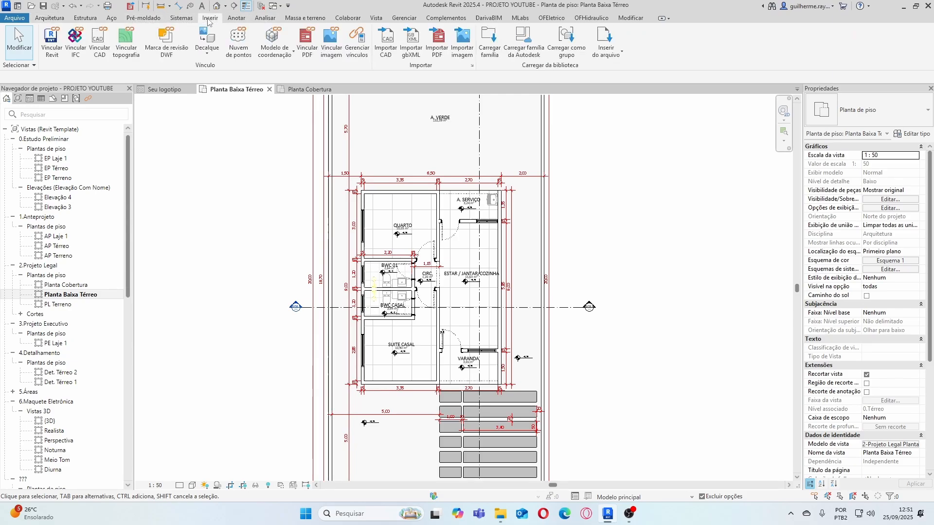
click(482, 59)
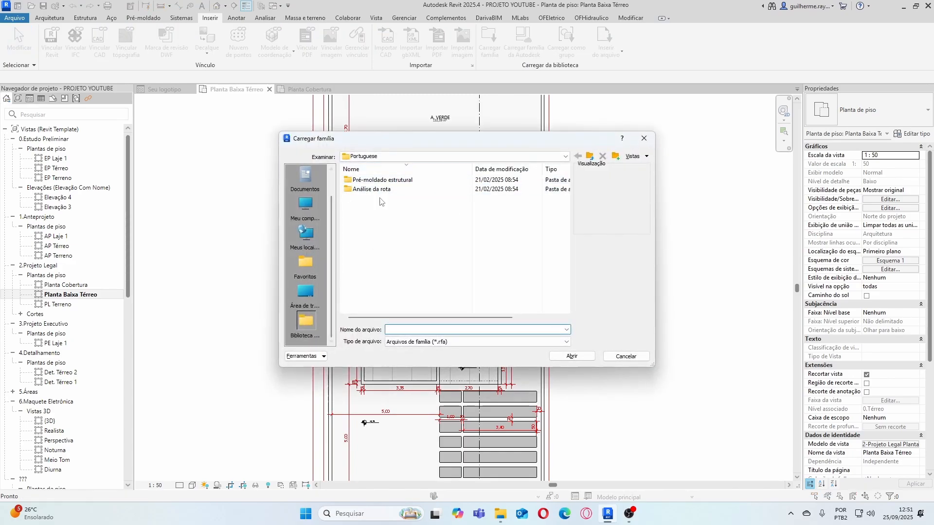
click(306, 291)
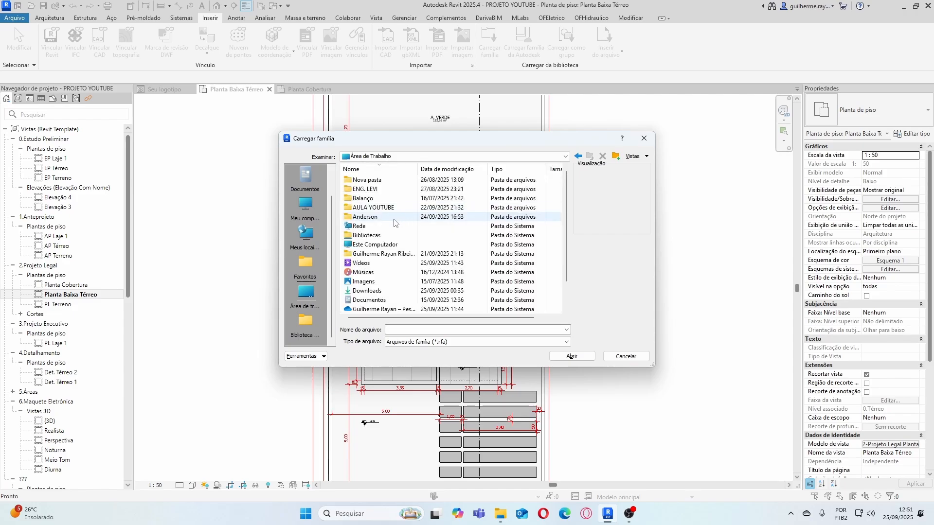
scroll(387, 238, down, 2)
double_click(385, 208)
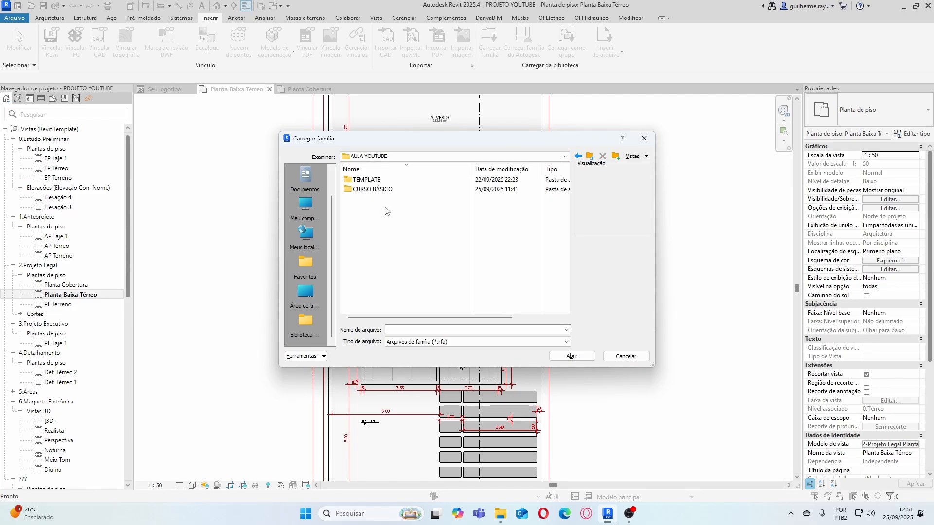
double_click(380, 190)
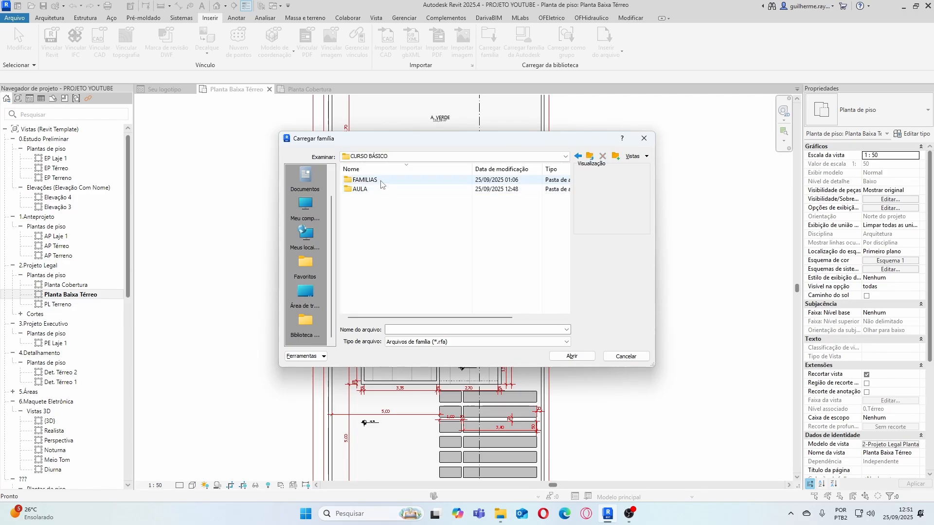
double_click(382, 180)
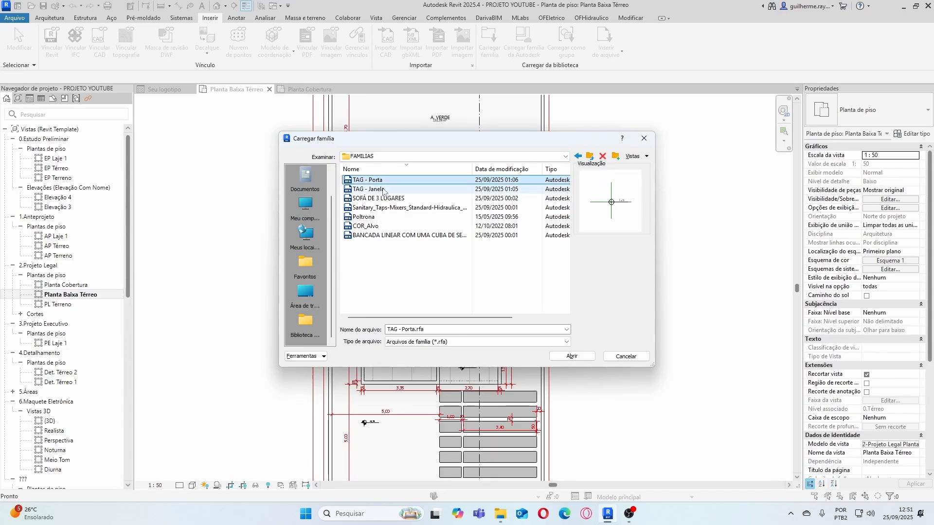
ctrl+click(388, 192)
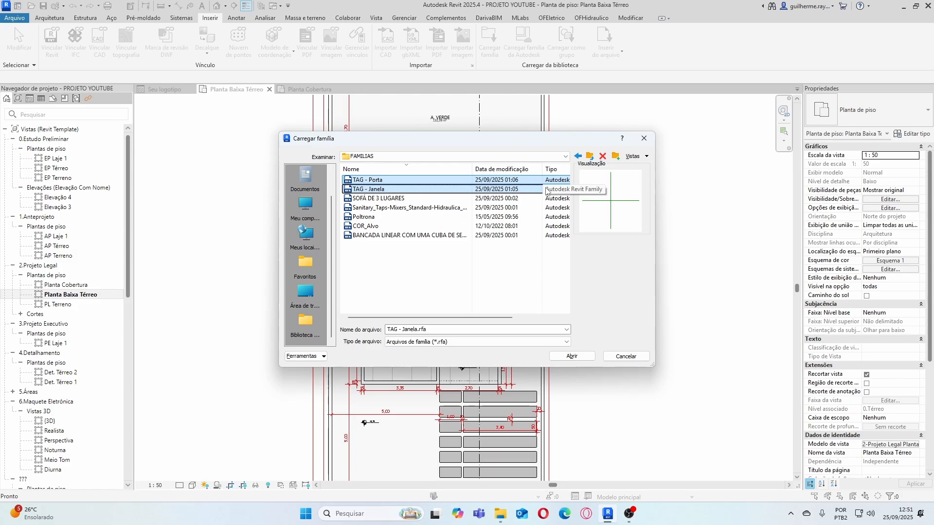
click(641, 140)
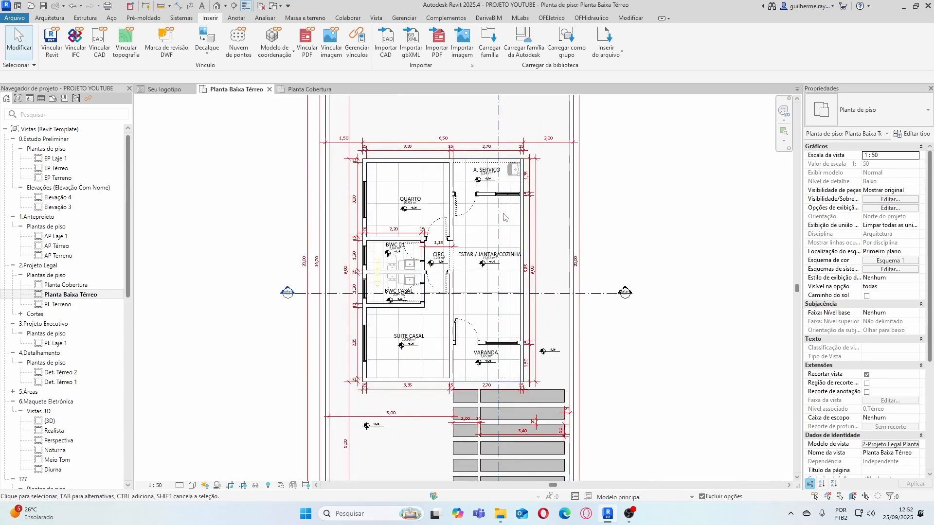
Tag the window between A. SERVIÇO and the living area by category, with the leader line turned off
scroll(504, 218, up, 1)
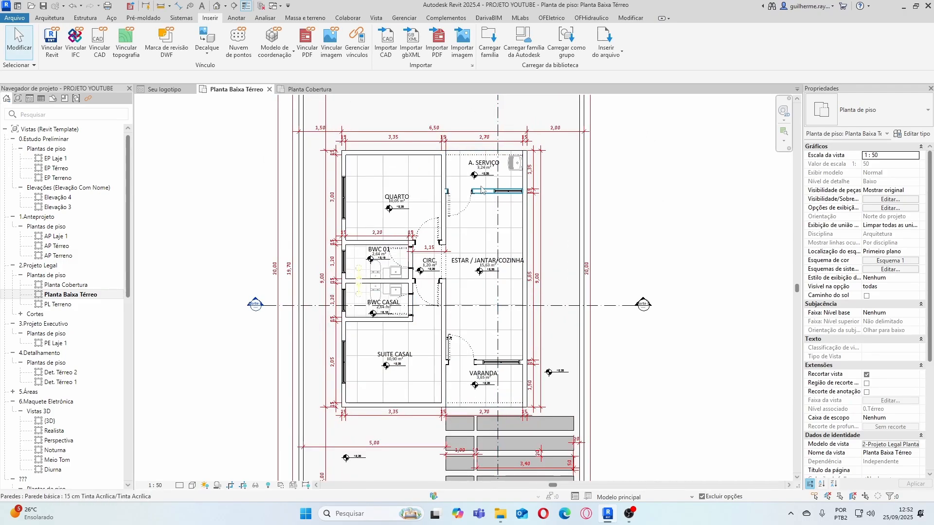
click(49, 18)
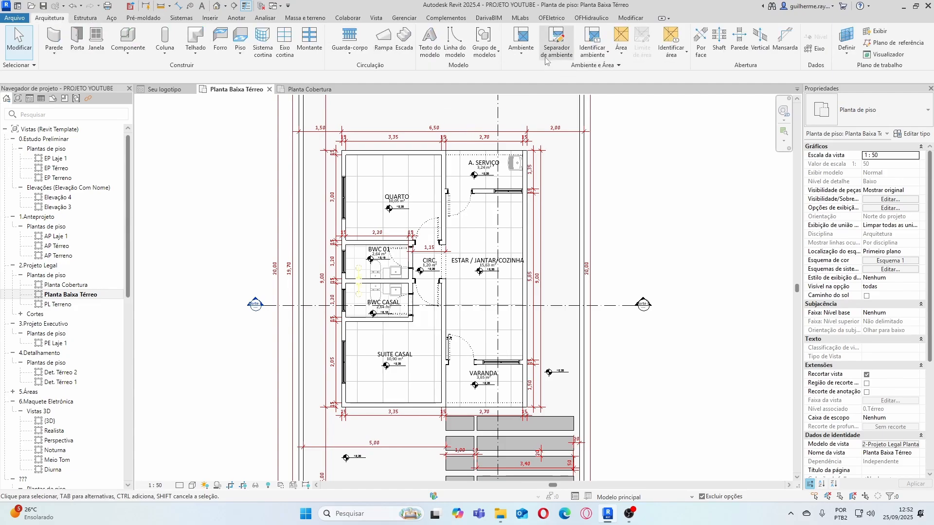
click(237, 18)
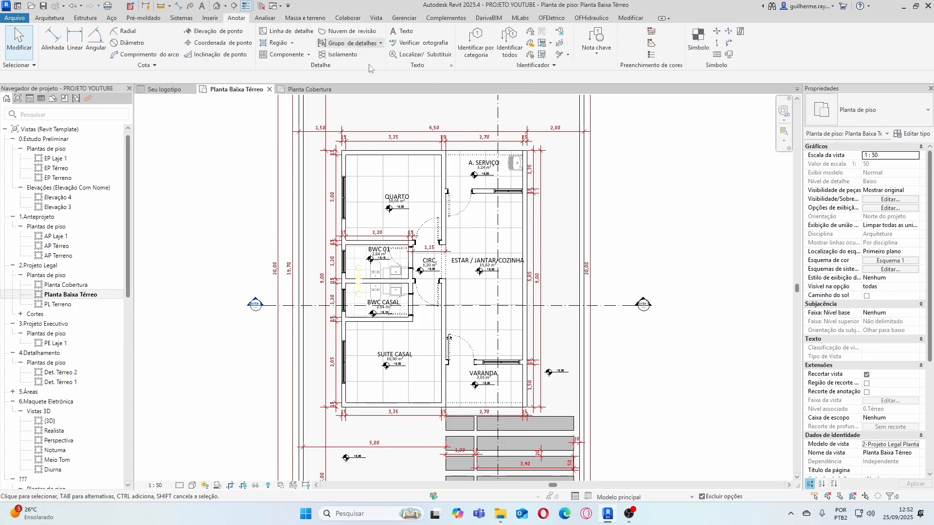
click(508, 48)
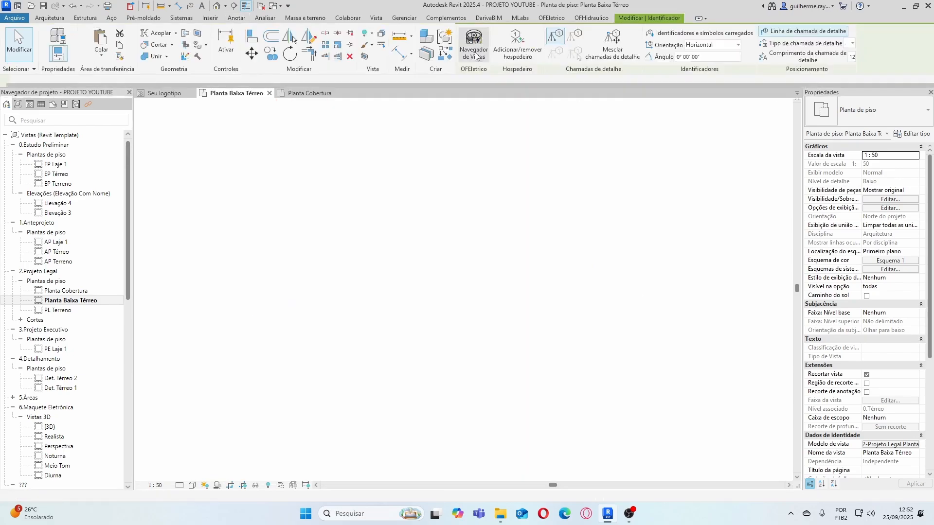
scroll(498, 193, up, 5)
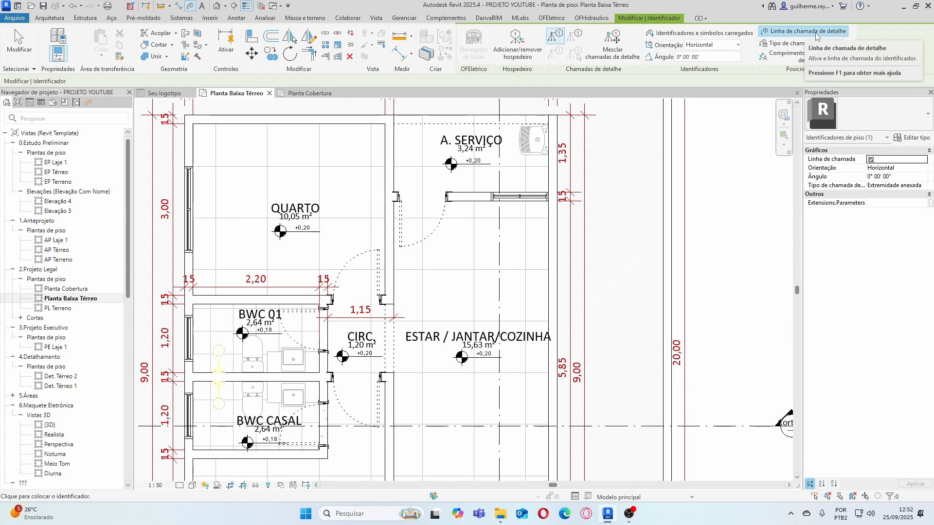
click(870, 159)
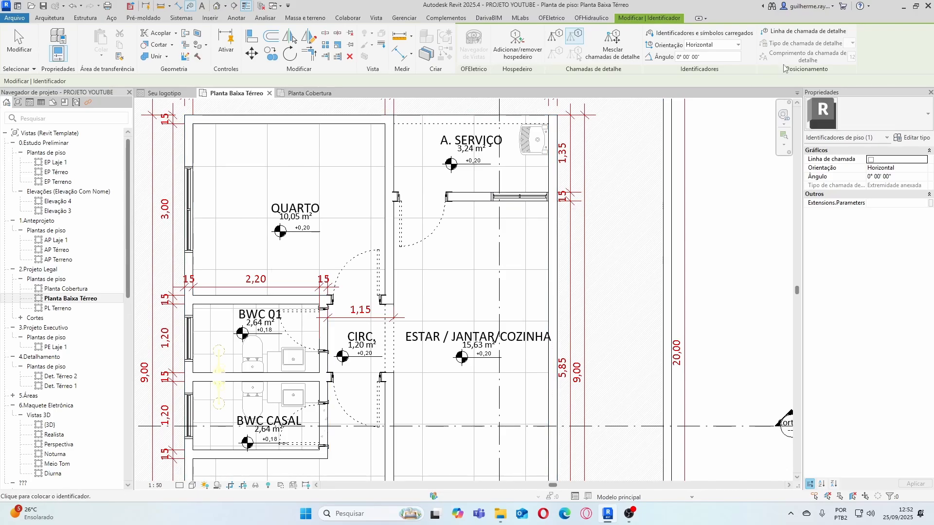
click(871, 159)
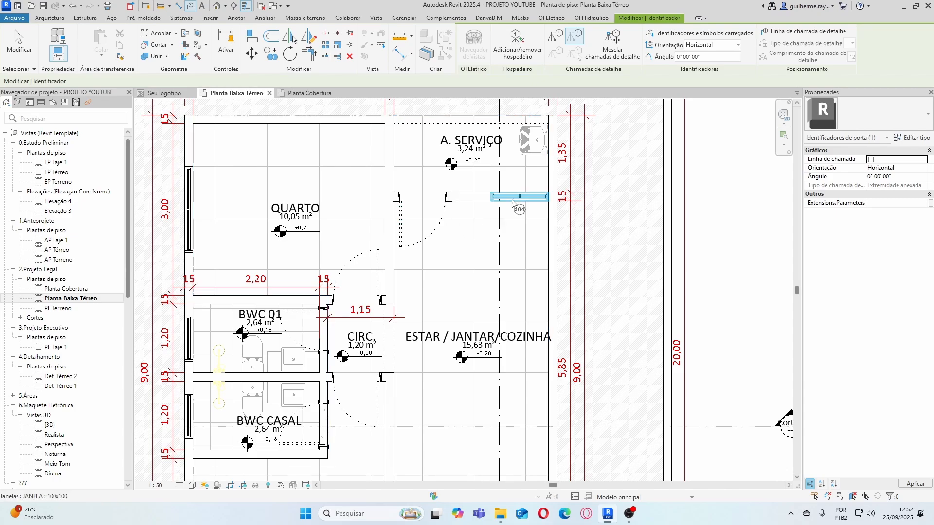
scroll(517, 204, down, 2)
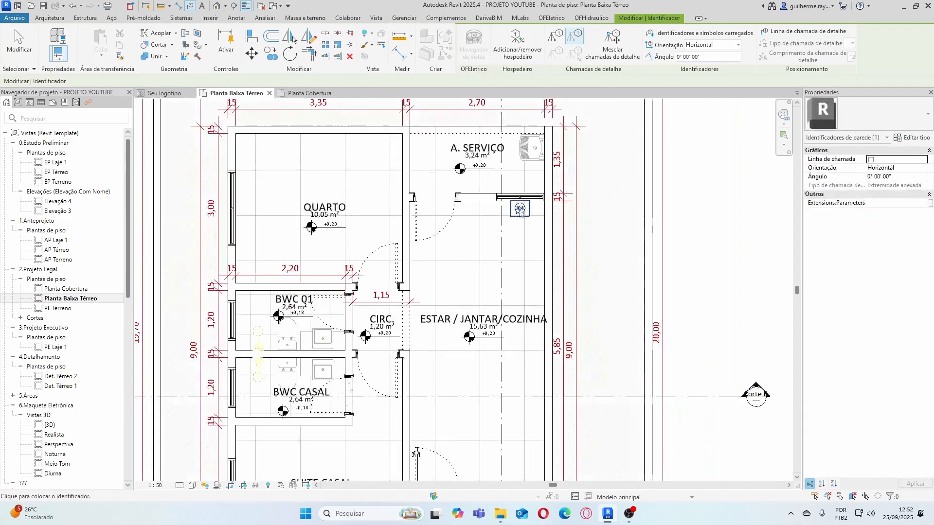
click(524, 205)
scroll(490, 212, up, 1)
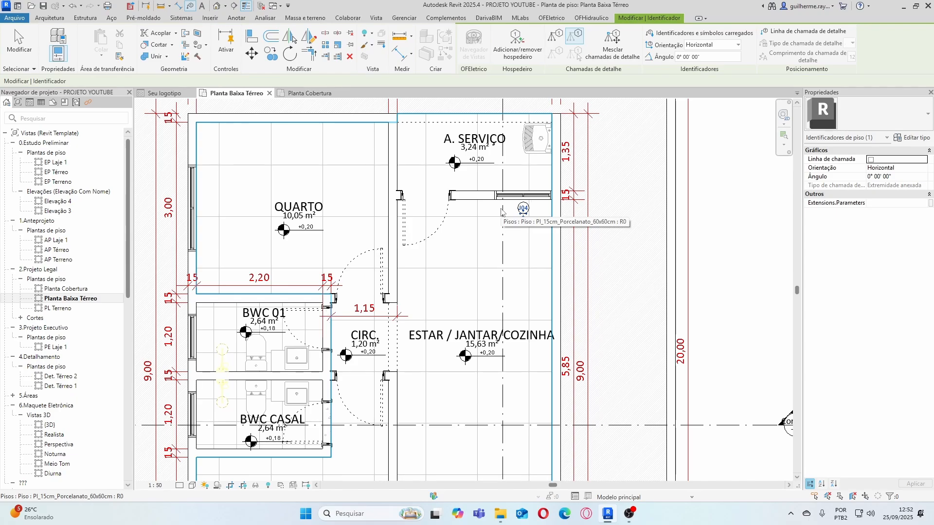
Tag the A. SERVIÇO, QUARTO and BWC 01 doors, moving the QUARTO and BWC 01 tags clear of the walls into their rooms
click(431, 199)
scroll(486, 205, down, 3)
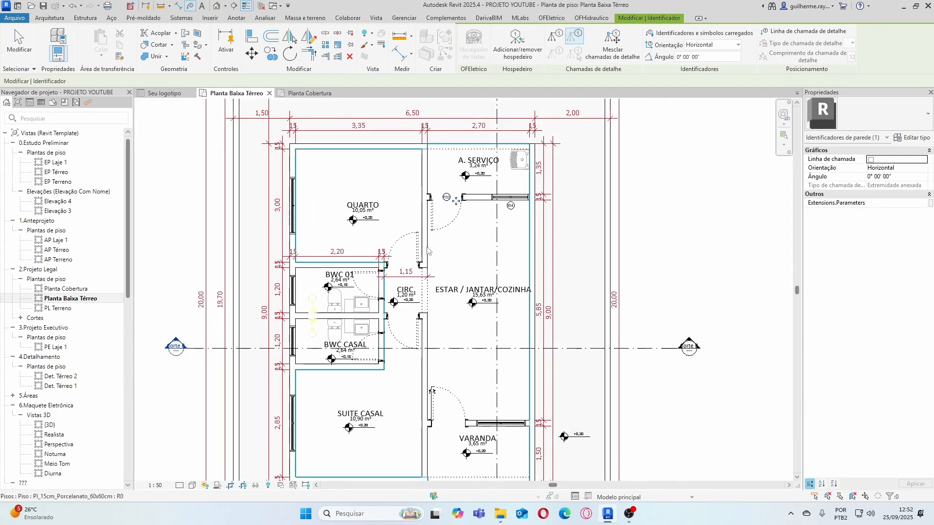
scroll(393, 276, up, 4)
scroll(421, 263, up, 1)
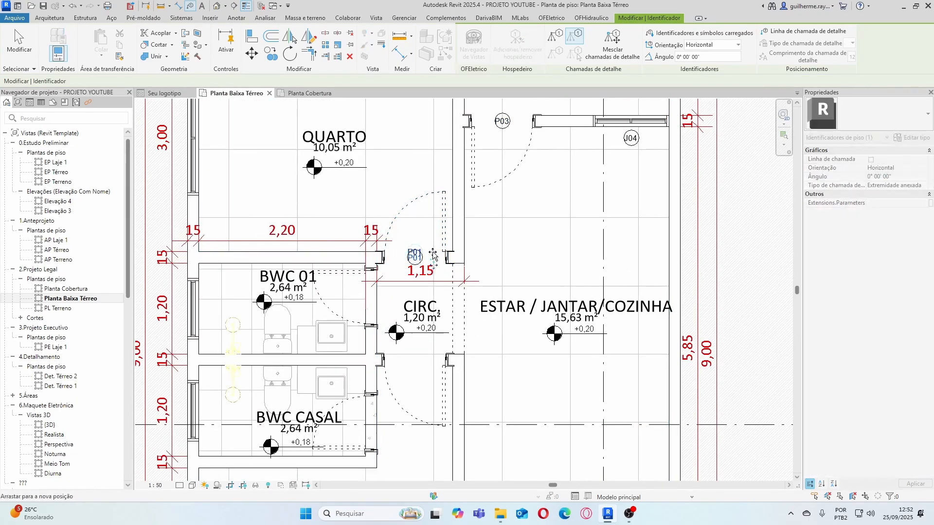
middle_drag(388, 318, 400, 292)
click(391, 276)
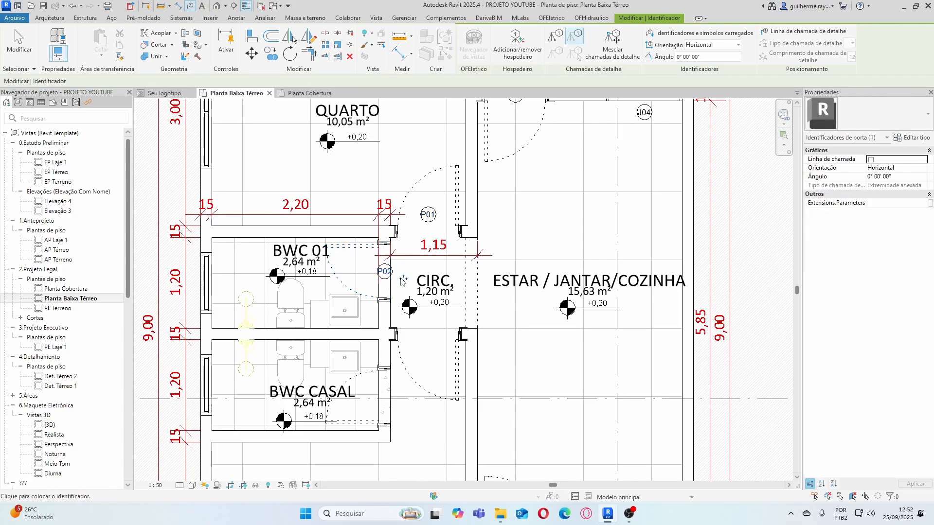
drag(403, 278, 380, 279)
scroll(408, 271, down, 3)
scroll(307, 194, up, 1)
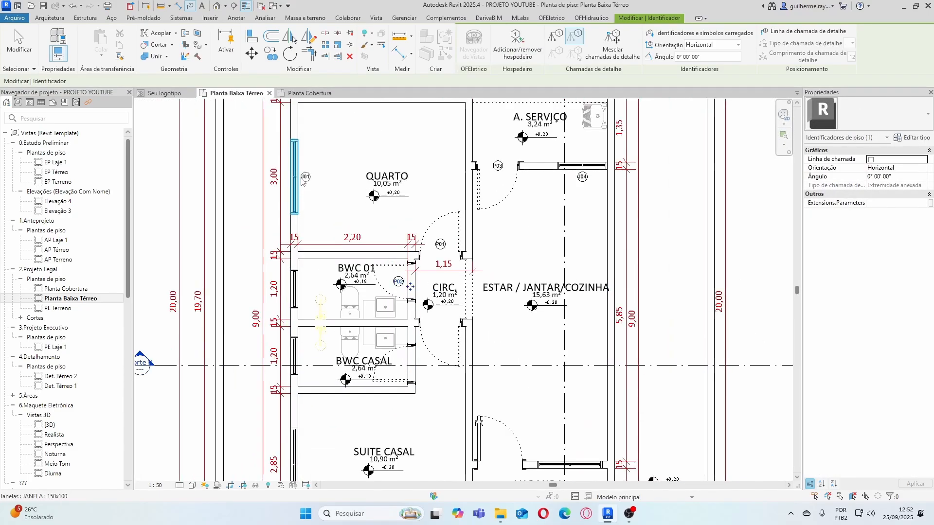
Tag the outer-wall windows of QUARTO, BWC 01, BWC CASAL and SUITE CASAL
click(304, 180)
click(295, 289)
click(295, 355)
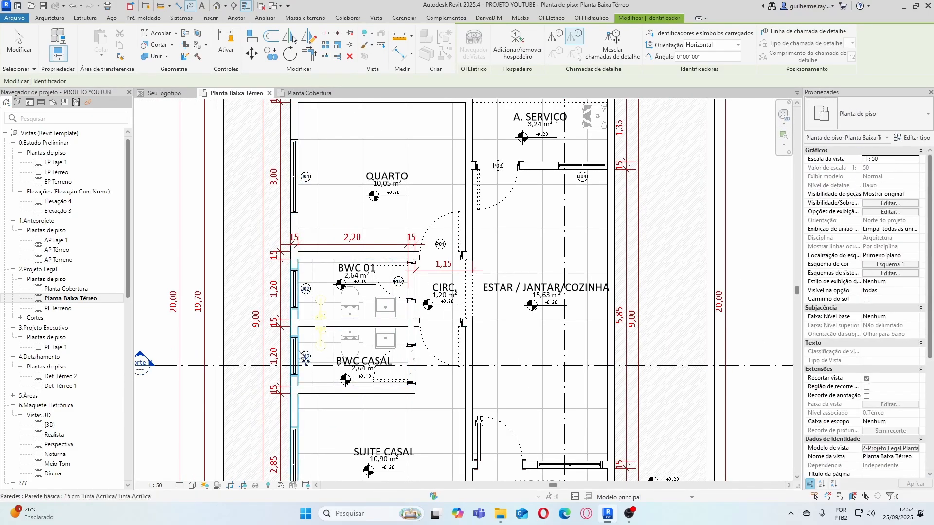
middle_drag(372, 321, 364, 171)
click(294, 309)
scroll(307, 309, down, 1)
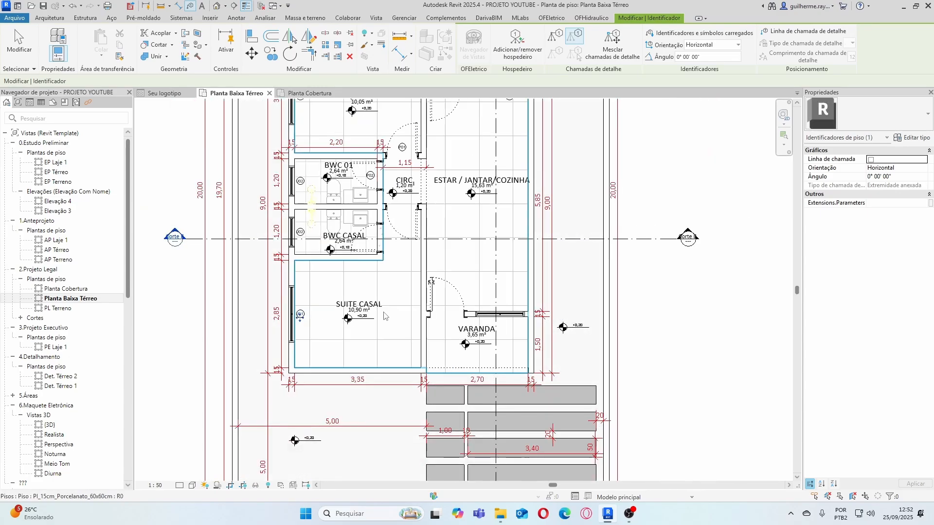
Tag the VARANDA door, the SUITE CASAL door and the opening between CIRC. and the living area, moving both door tags clear of the walls
click(450, 287)
scroll(452, 302, up, 2)
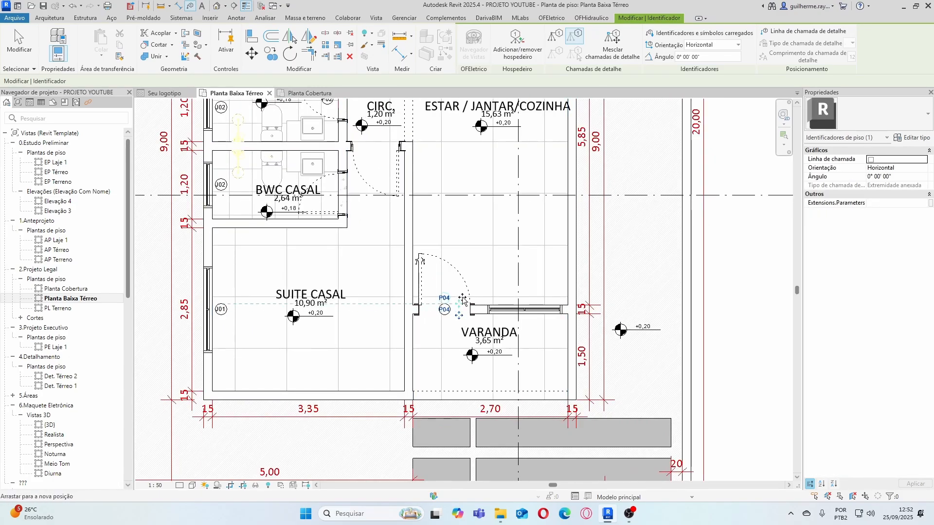
scroll(465, 316, down, 1)
scroll(465, 316, down, 1)
scroll(428, 203, up, 2)
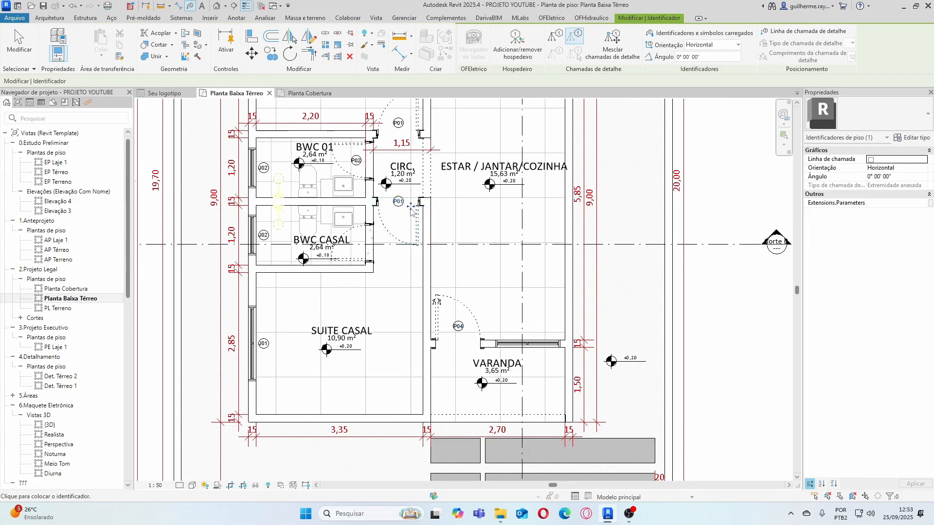
click(413, 210)
scroll(480, 255, down, 3)
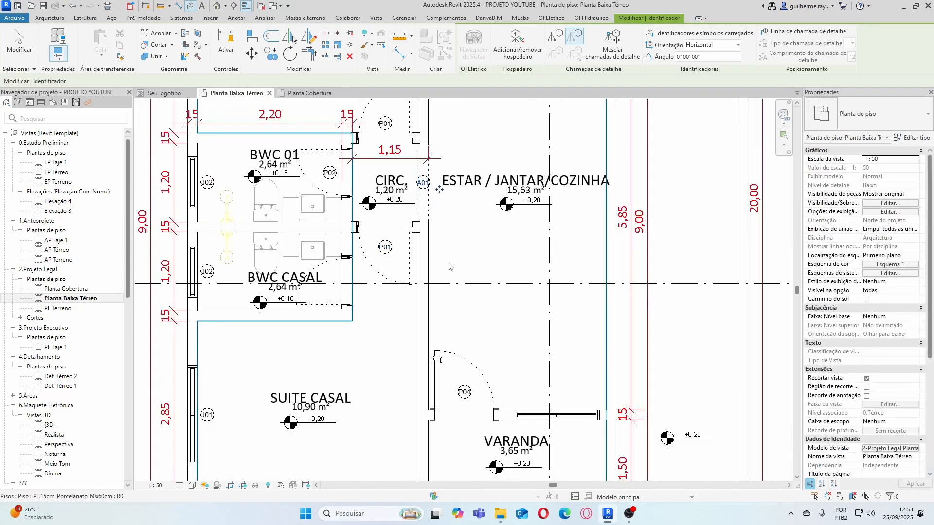
scroll(493, 315, up, 2)
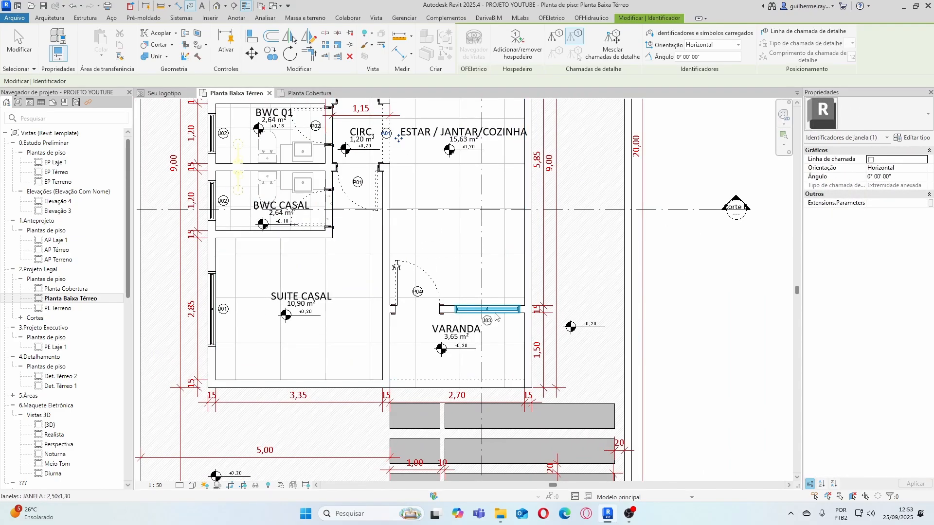
Tag the window between the living area and VARANDA, moving its tag off the wall to the living-area side
click(495, 306)
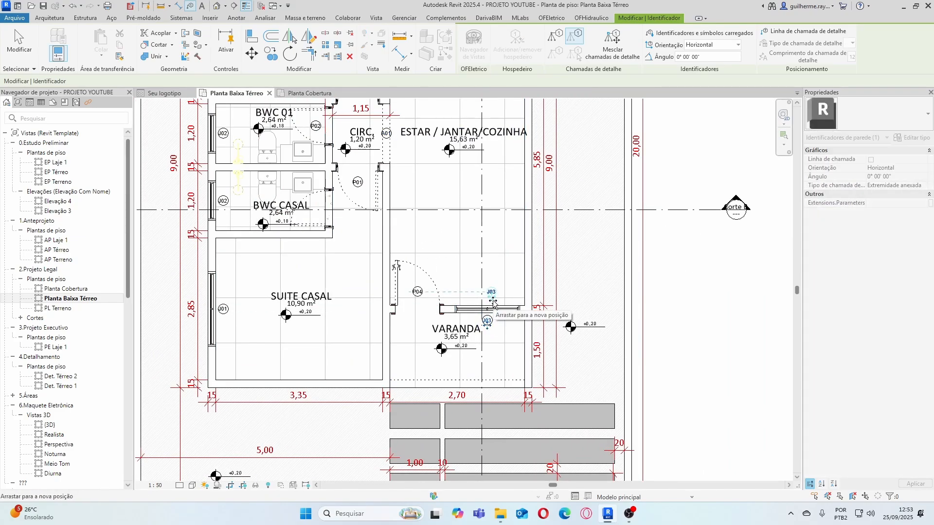
scroll(496, 302, down, 2)
scroll(496, 156, up, 3)
scroll(495, 156, down, 3)
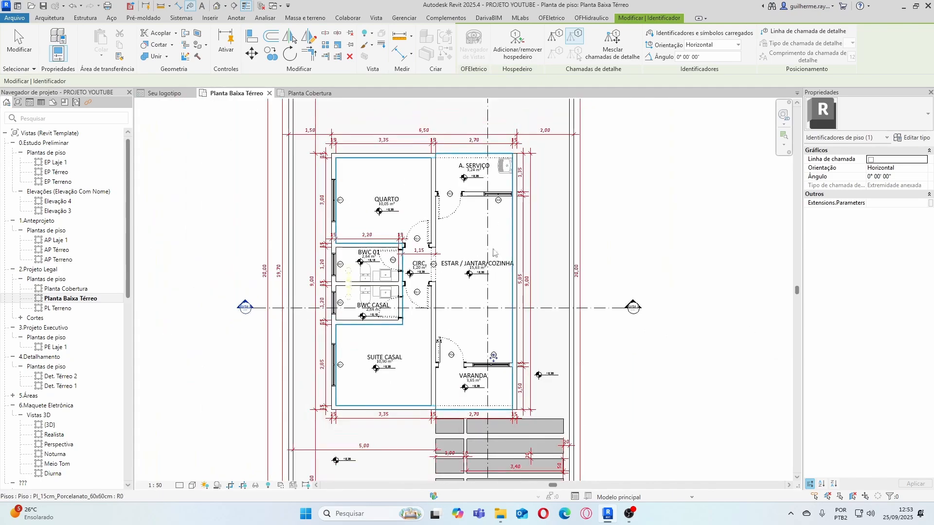
Tag the BWC CASAL door, move its tag off the wall into the bathroom, and end tagging
scroll(490, 377, up, 2)
scroll(491, 378, up, 1)
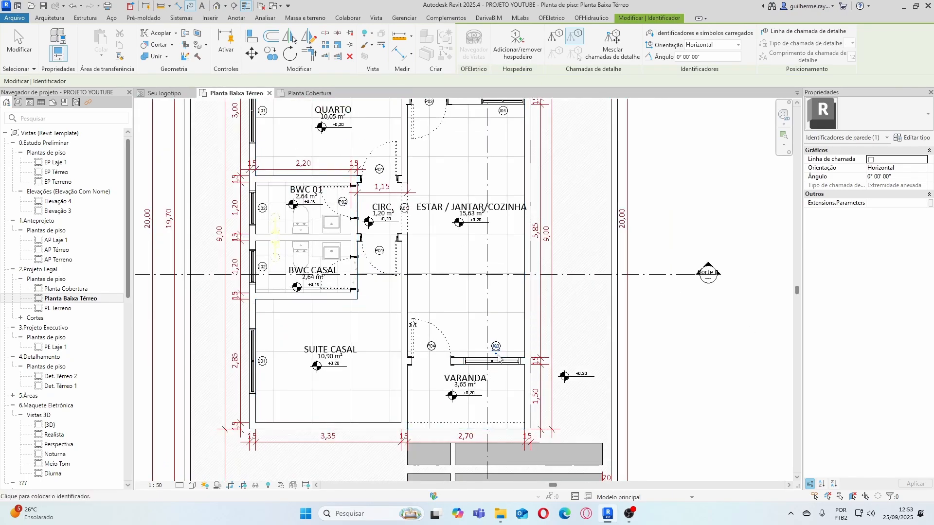
scroll(350, 277, up, 3)
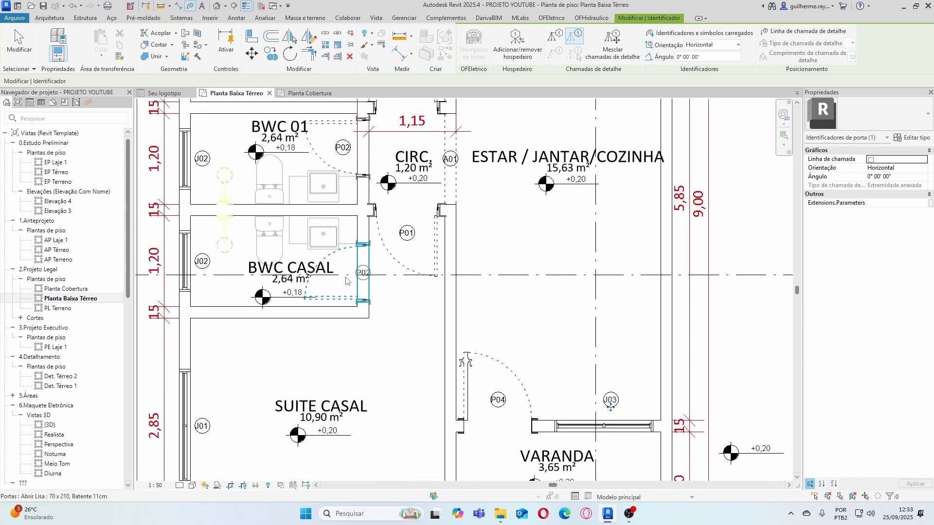
click(360, 282)
key(Escape)
key(Escape)
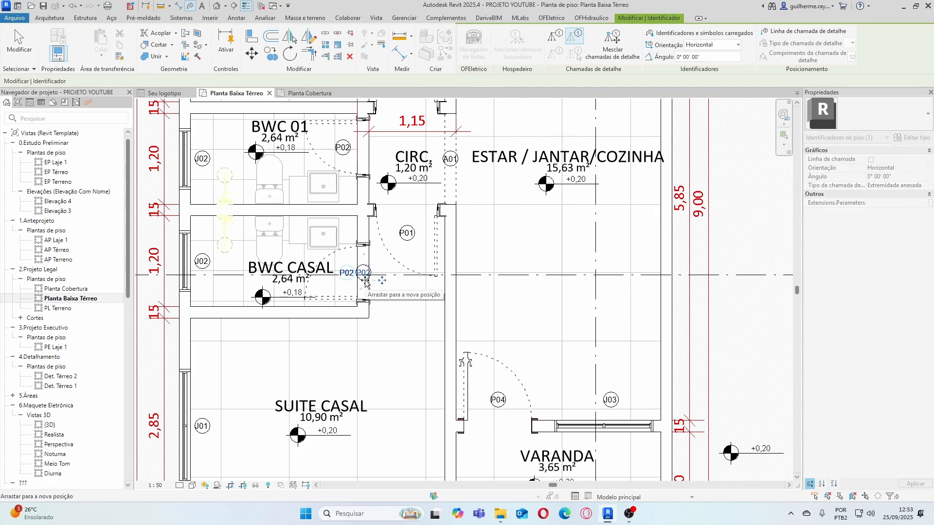
scroll(371, 284, down, 3)
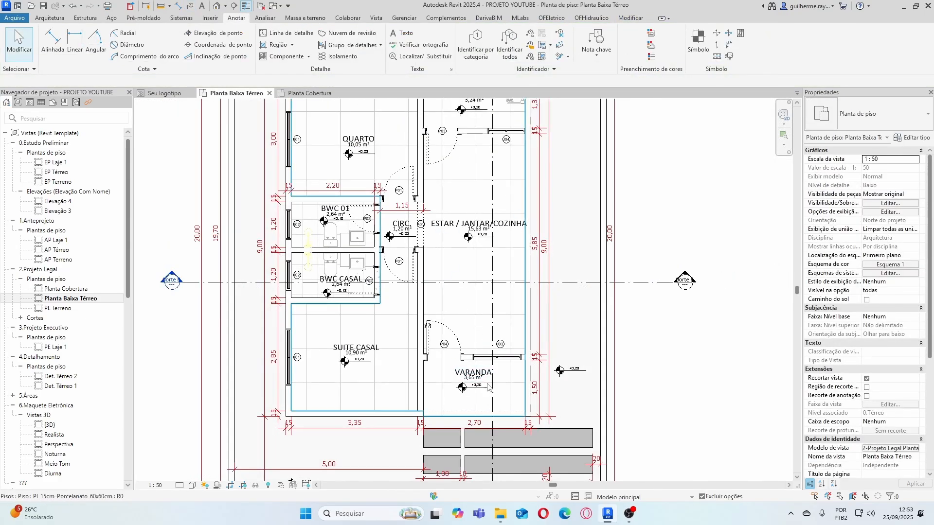
Move the tag of the window between the living area and VARANDA slightly closer to the window
scroll(506, 352, up, 2)
click(500, 344)
key(Escape)
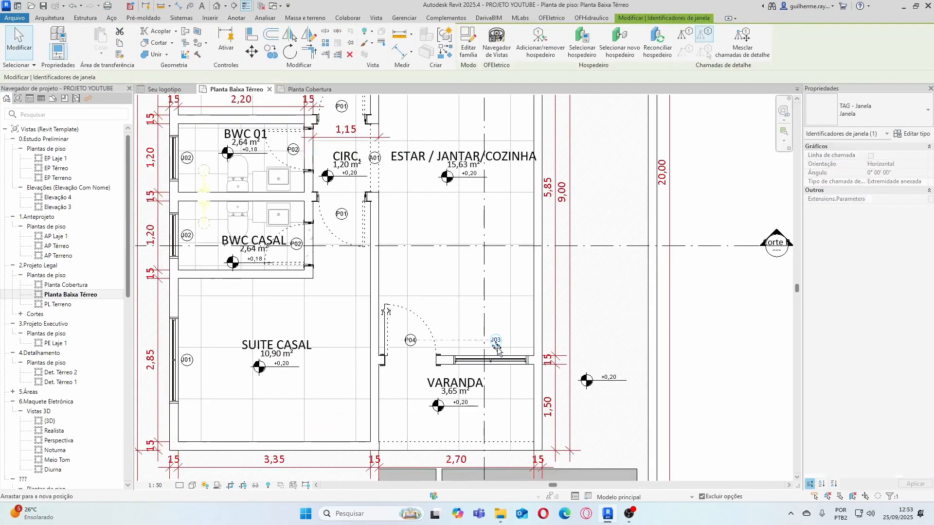
Move the A. SERVIÇO door tag out of the wall opening into the door swing on the living-area side
scroll(440, 301, down, 5)
scroll(442, 205, up, 4)
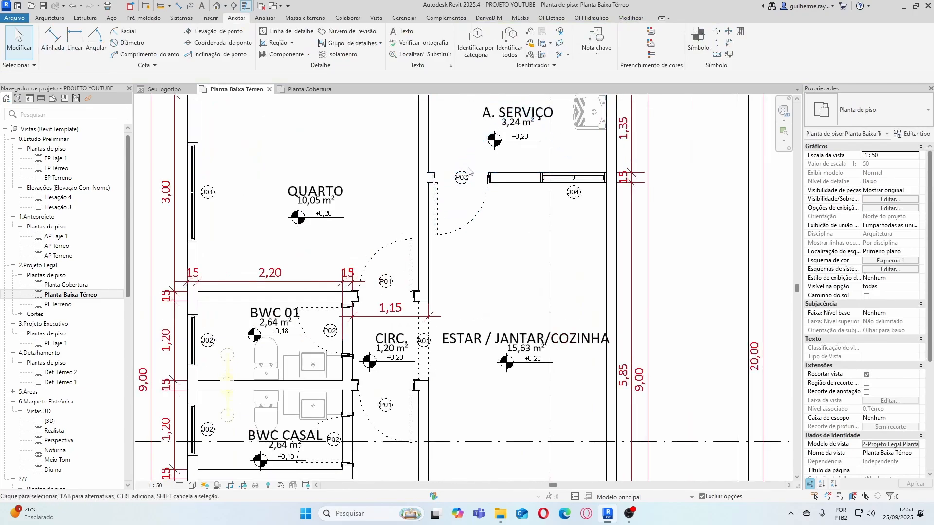
scroll(466, 169, up, 4)
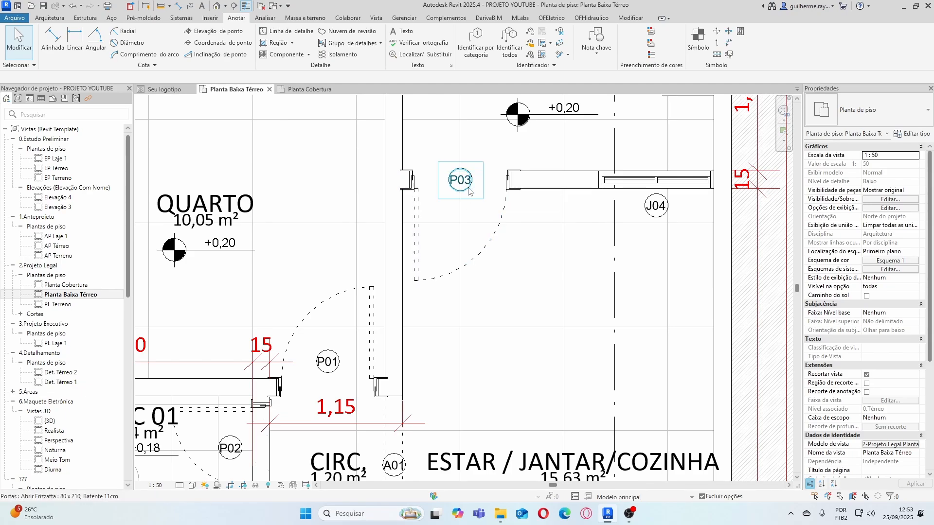
click(468, 191)
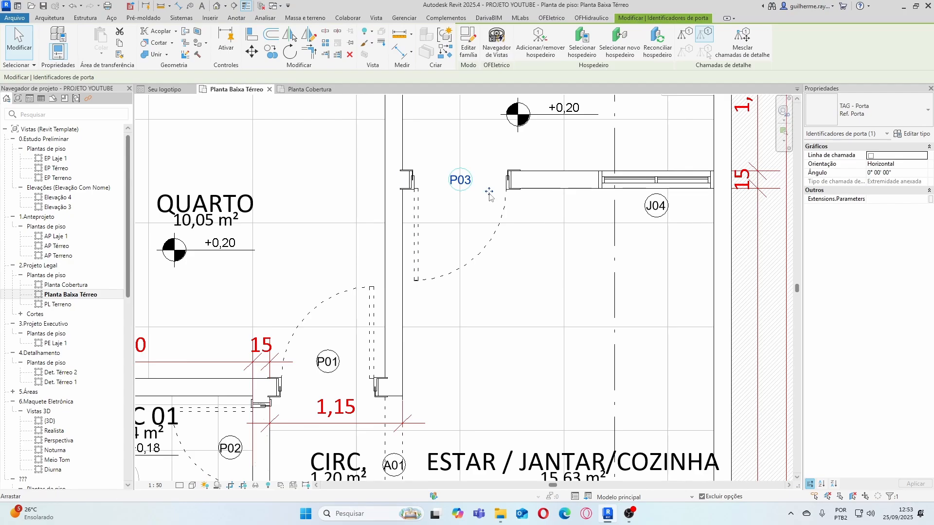
drag(489, 193, 490, 227)
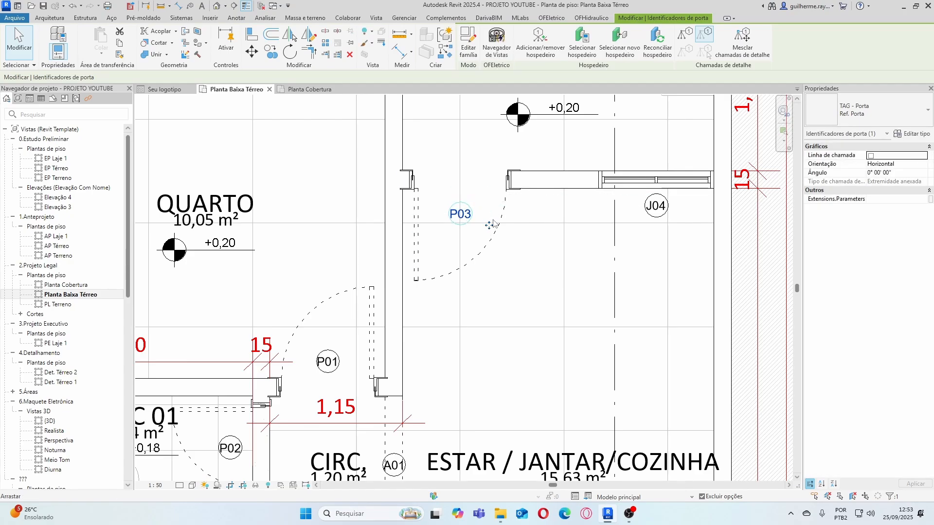
key(Escape)
scroll(486, 195, down, 5)
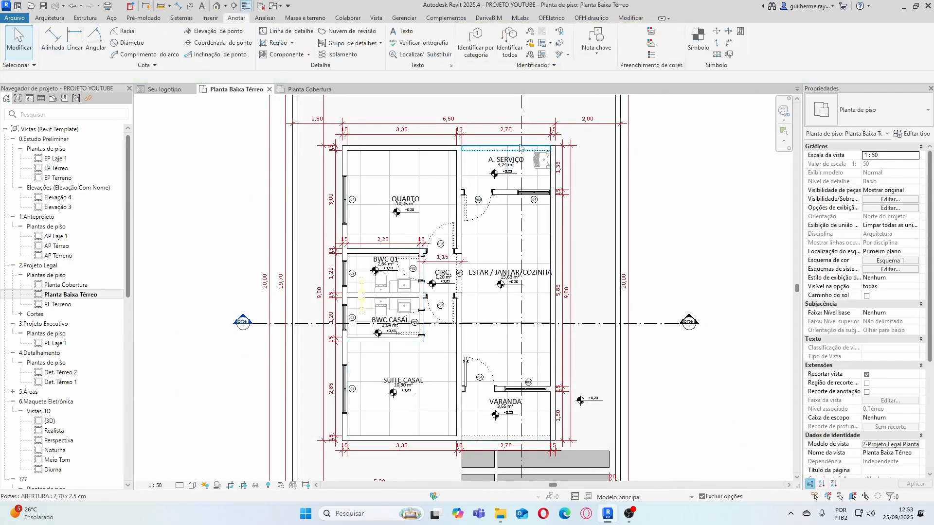
Tag by category the wide openings along the outer edges of A. SERVIÇO and VARANDA
key(t)
key(g)
scroll(512, 138, up, 4)
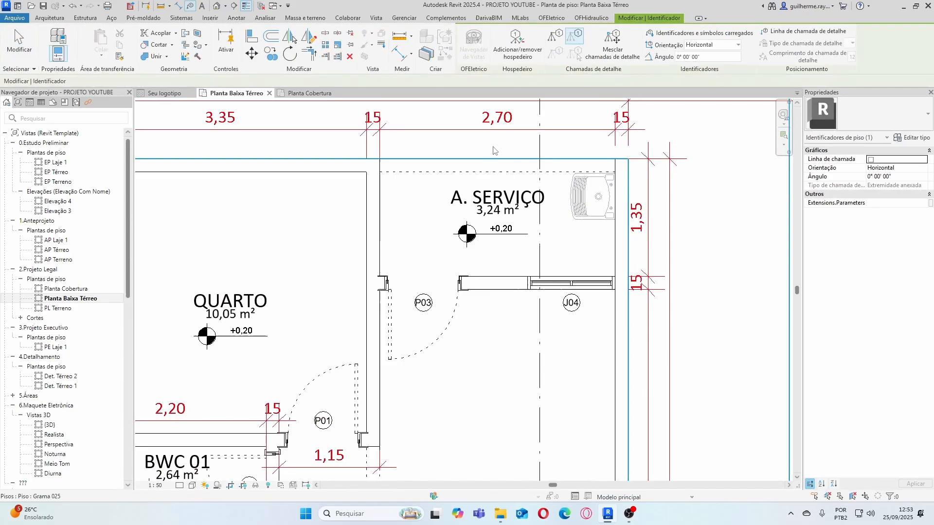
click(492, 175)
scroll(505, 131, down, 4)
scroll(501, 326, up, 3)
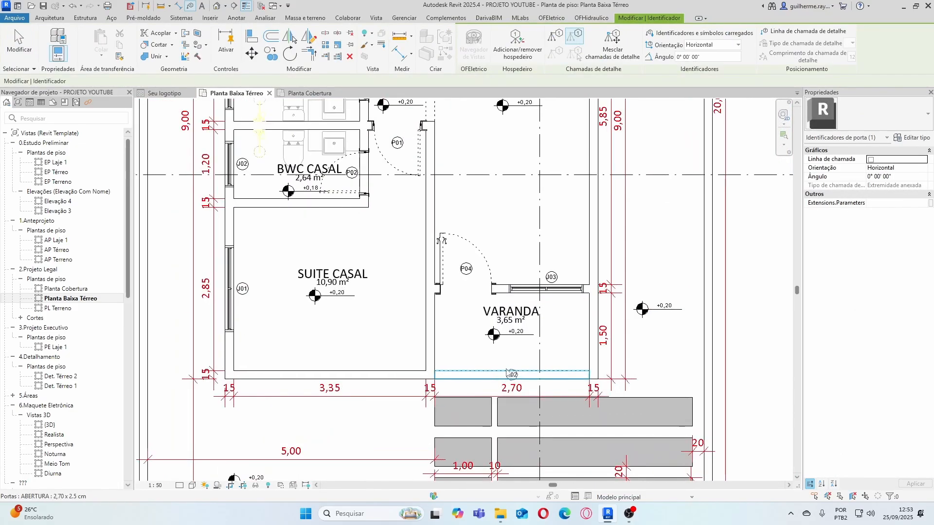
click(507, 373)
scroll(514, 354, down, 3)
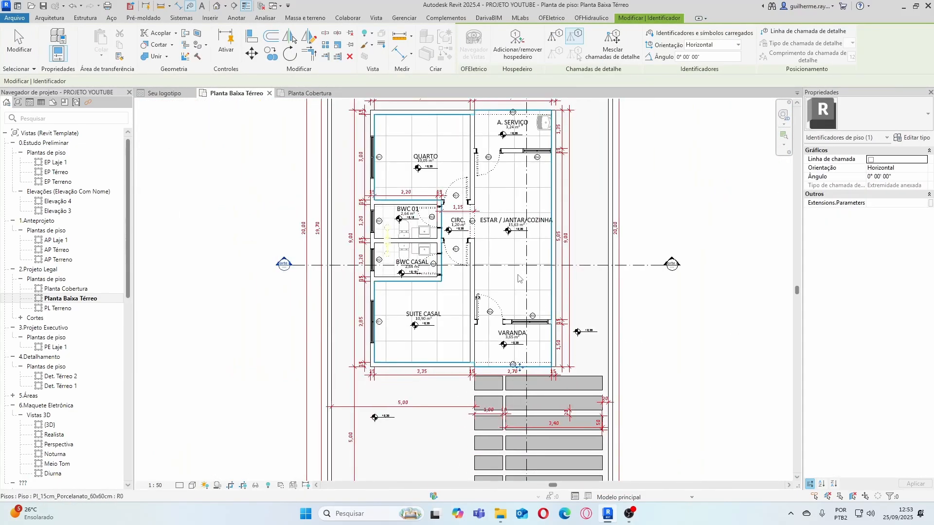
scroll(516, 275, up, 2)
scroll(466, 228, down, 1)
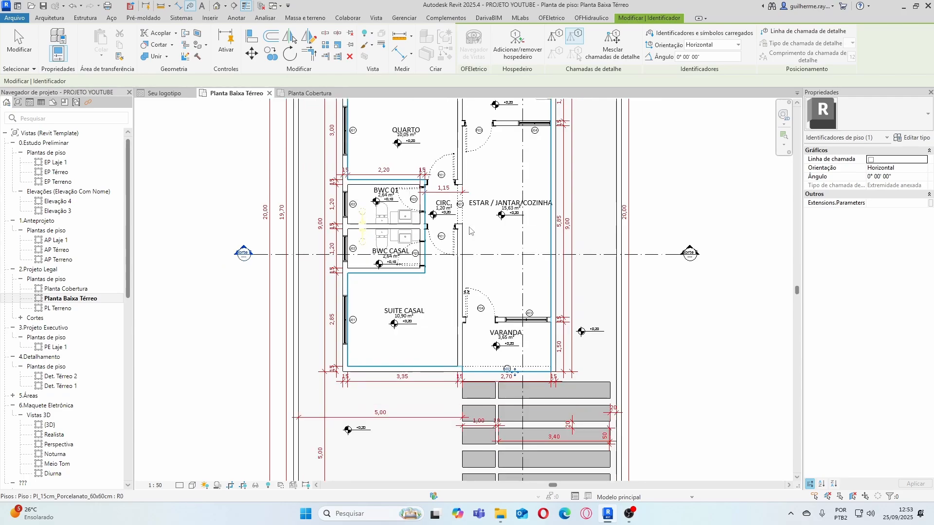
key(Escape)
Open the code of the SUITE CASAL window tag for editing and accept J01
scroll(382, 320, up, 3)
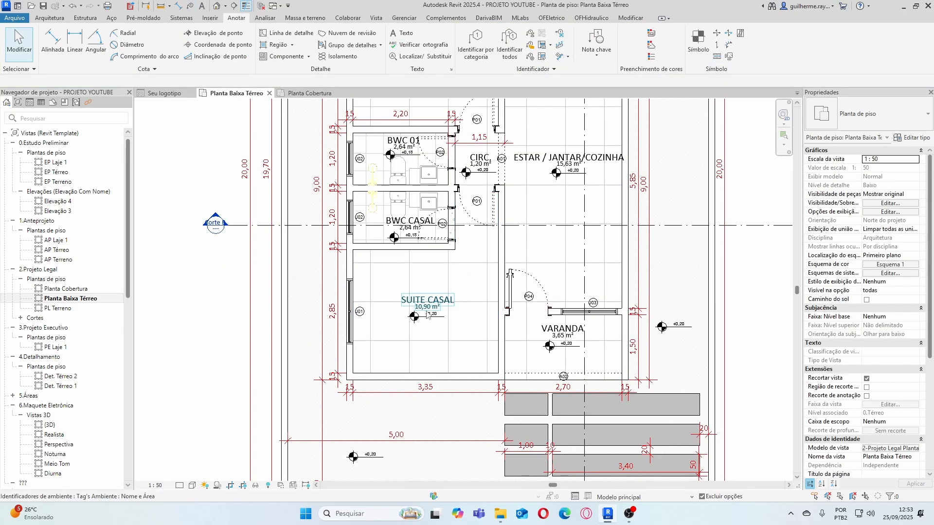
scroll(393, 324, up, 3)
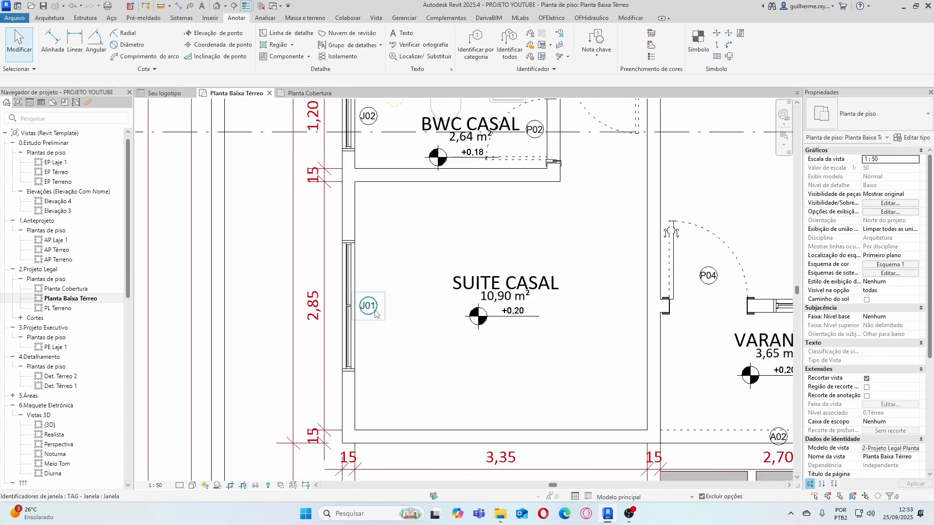
click(370, 309)
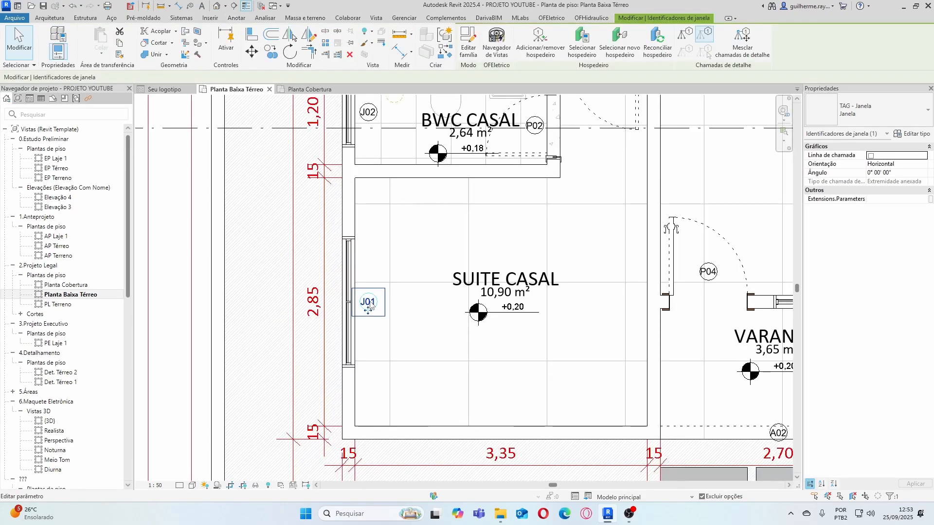
click(369, 302)
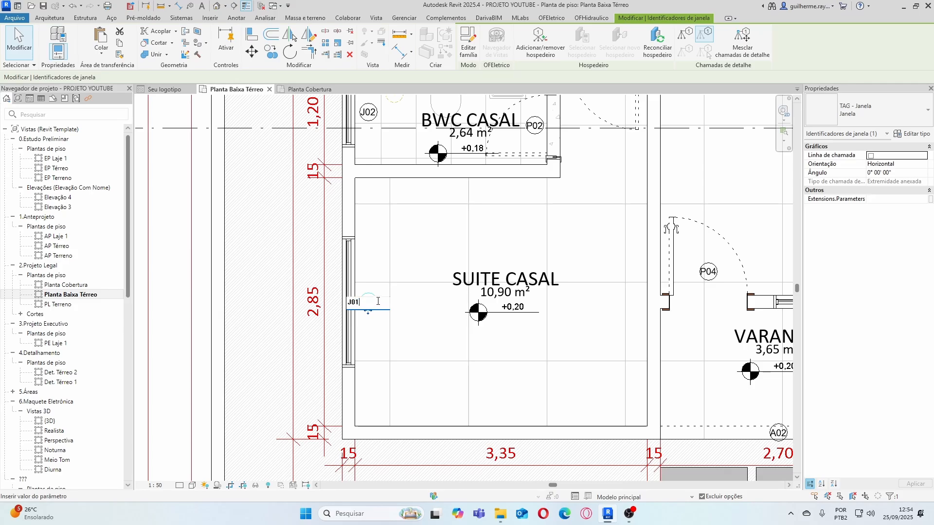
key(Return)
Examine the window tags of the bathrooms, the VARANDA side and A. SERVIÇO for their codes and placement
scroll(365, 302, down, 4)
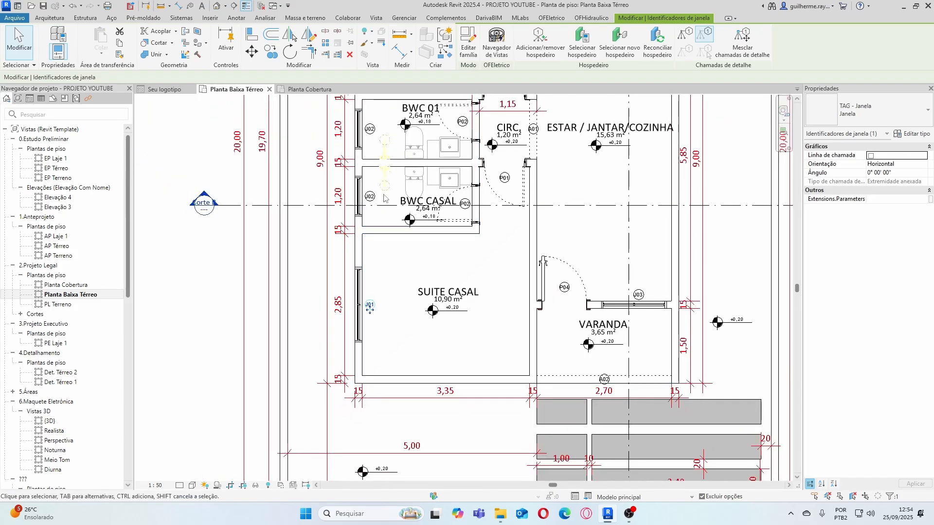
scroll(365, 199, up, 5)
scroll(366, 200, down, 4)
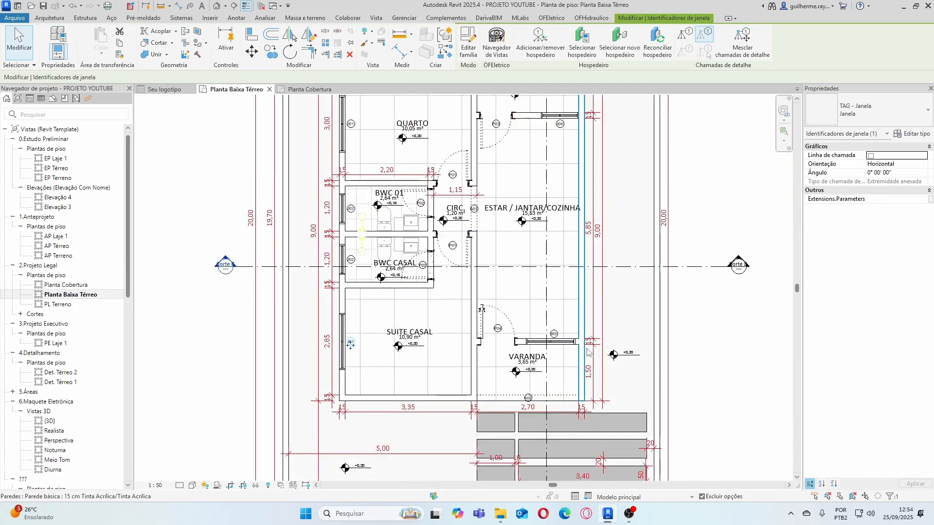
scroll(525, 322, up, 4)
scroll(525, 322, down, 2)
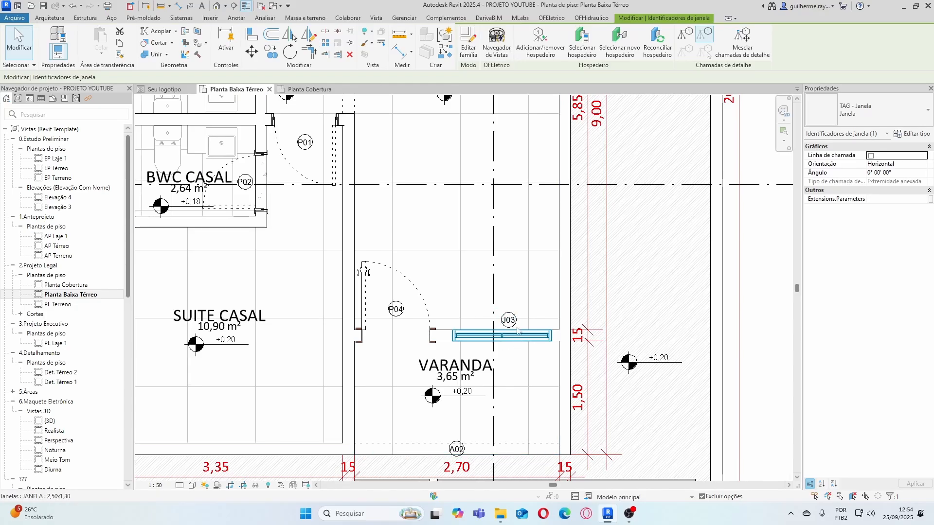
scroll(512, 345, up, 1)
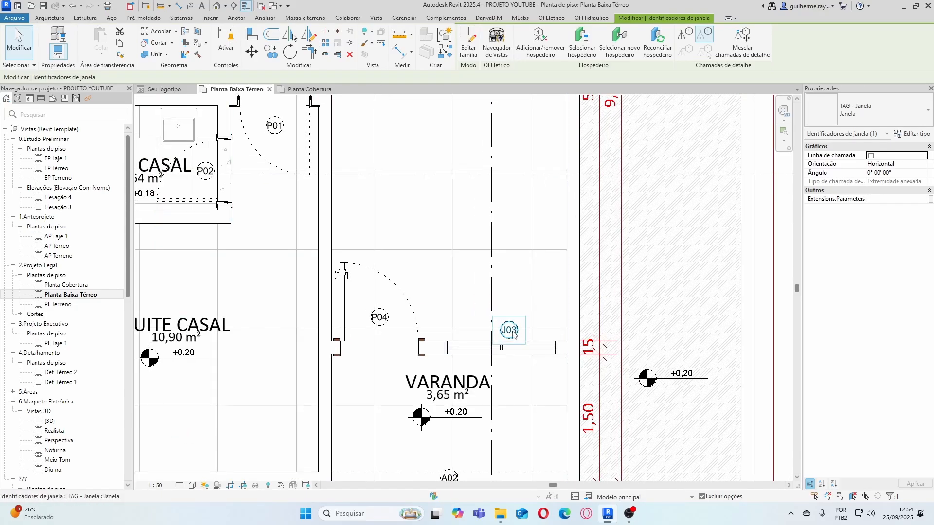
scroll(511, 343, down, 3)
scroll(513, 302, up, 5)
scroll(535, 273, down, 1)
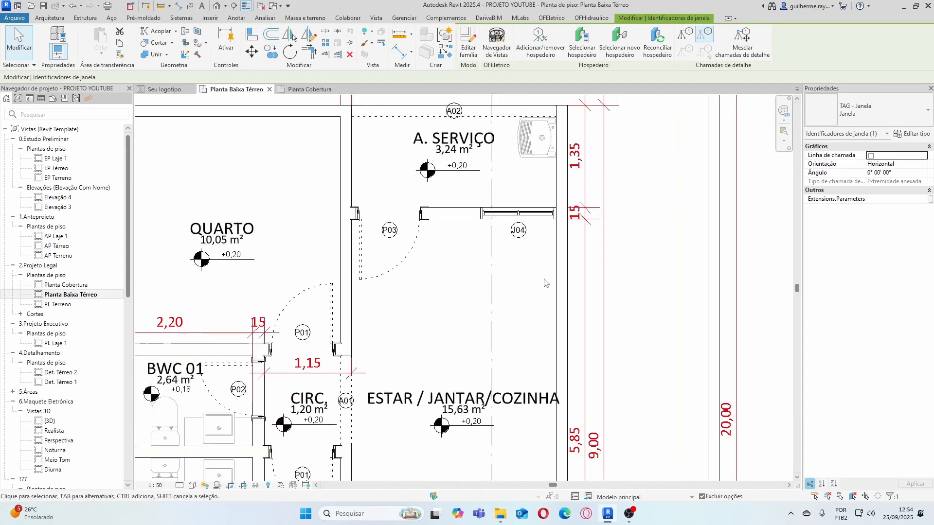
scroll(548, 260, up, 1)
Examine the door and opening tags across the bedrooms, bathrooms, circulation, A. SERVIÇO and VARANDA
scroll(548, 260, down, 4)
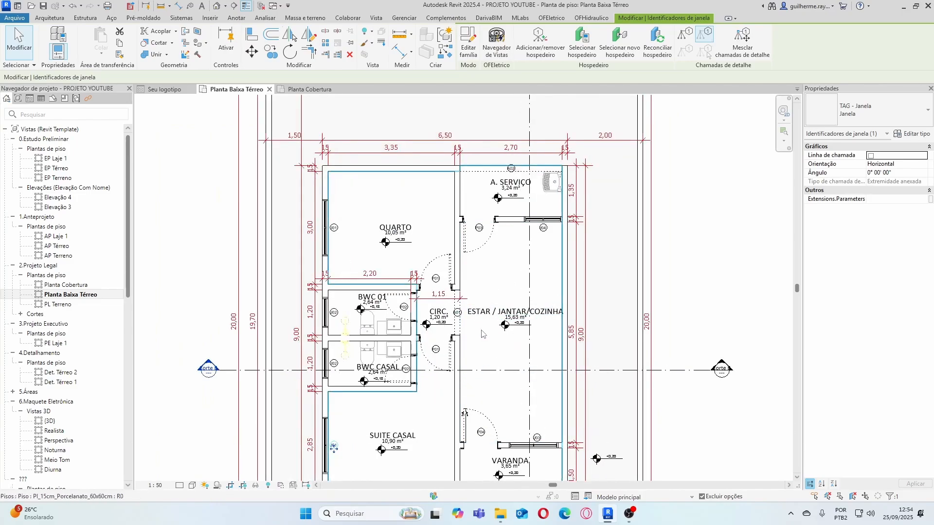
scroll(440, 272, up, 4)
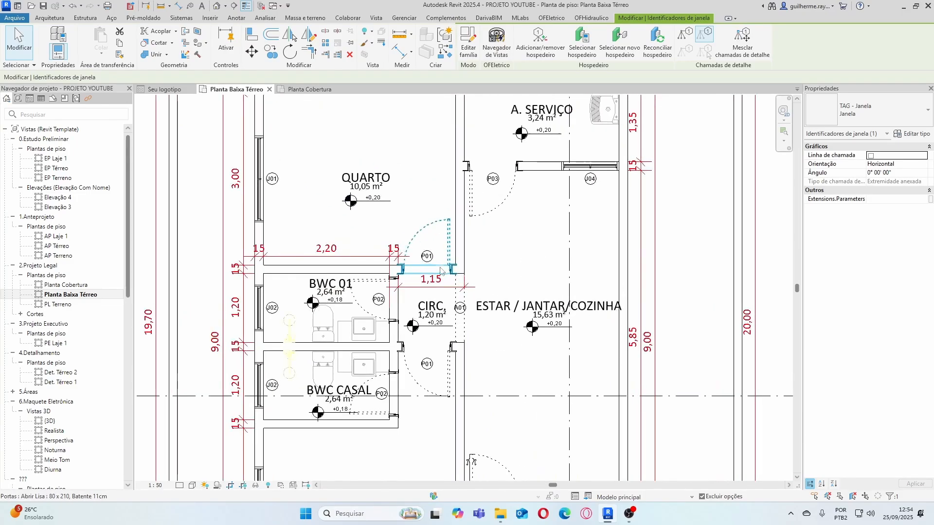
scroll(435, 249, down, 2)
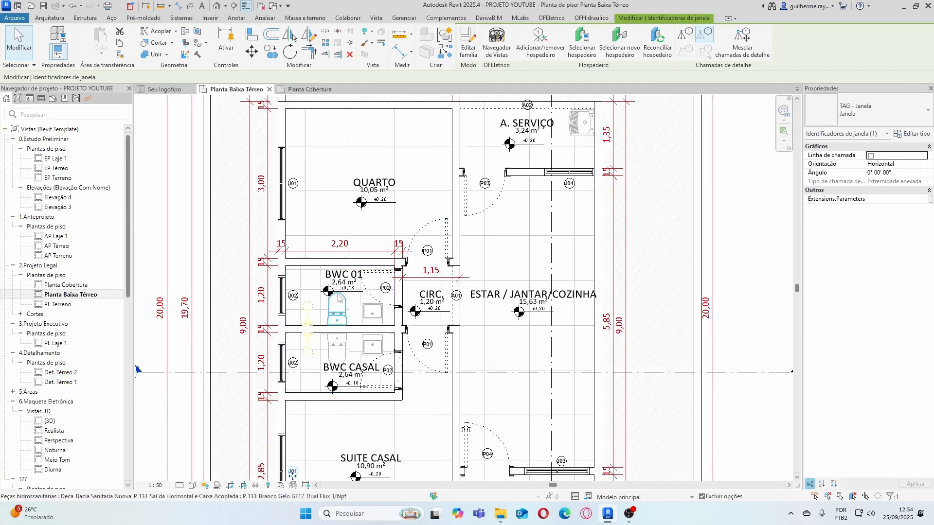
scroll(389, 292, down, 2)
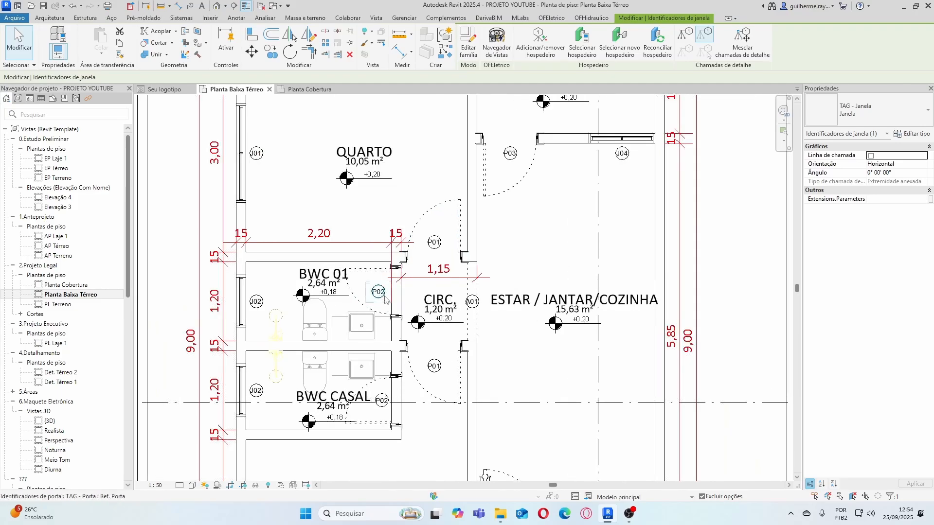
scroll(471, 204, up, 2)
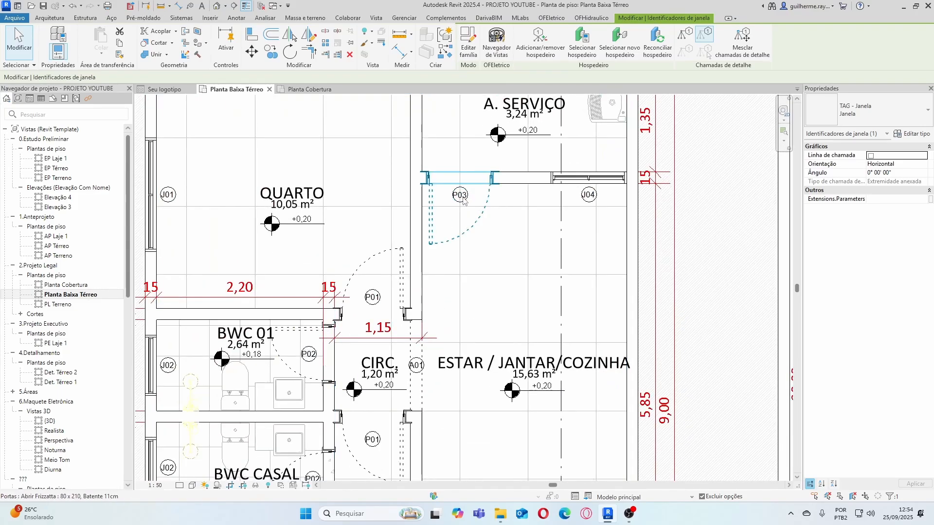
scroll(471, 207, down, 3)
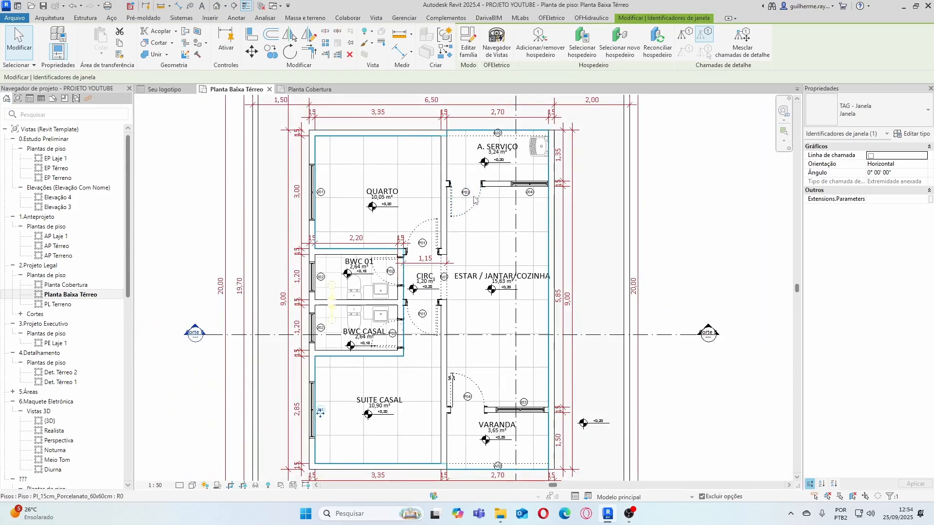
scroll(462, 360, up, 4)
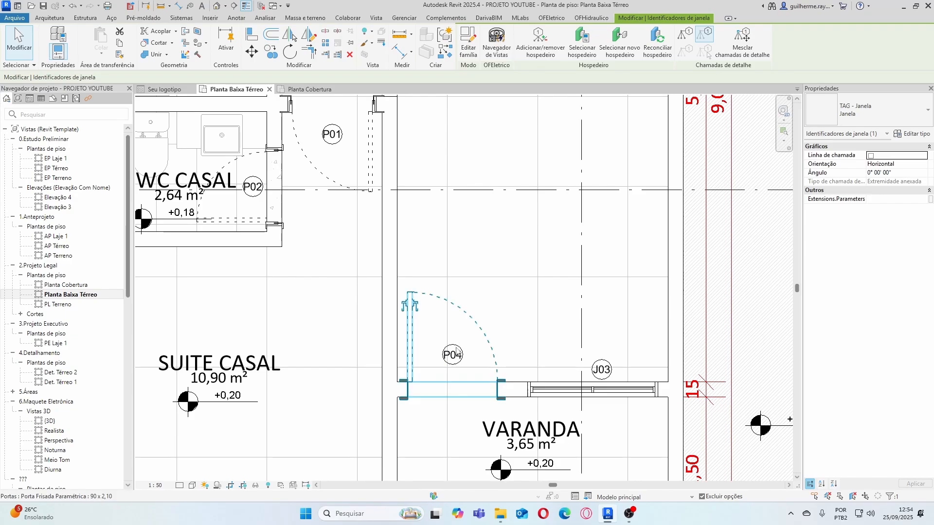
scroll(455, 340, down, 4)
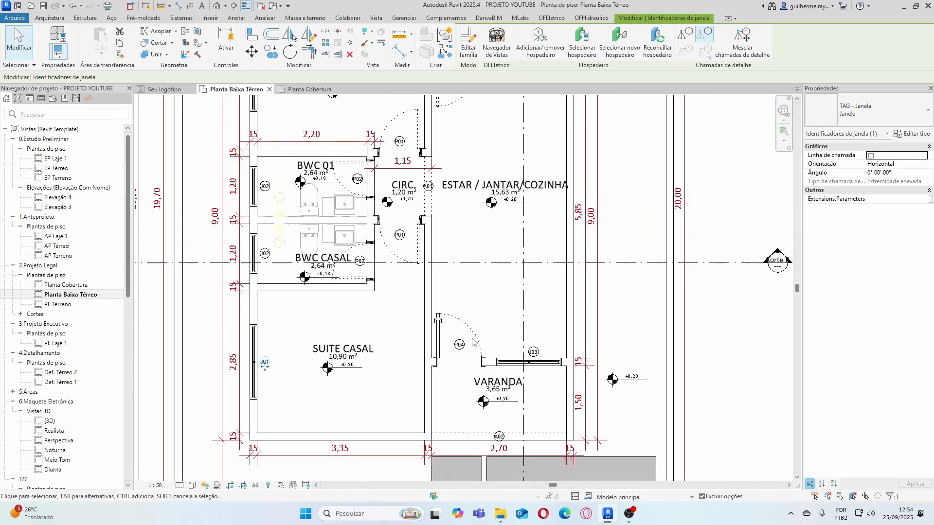
scroll(497, 157, up, 2)
scroll(497, 157, down, 4)
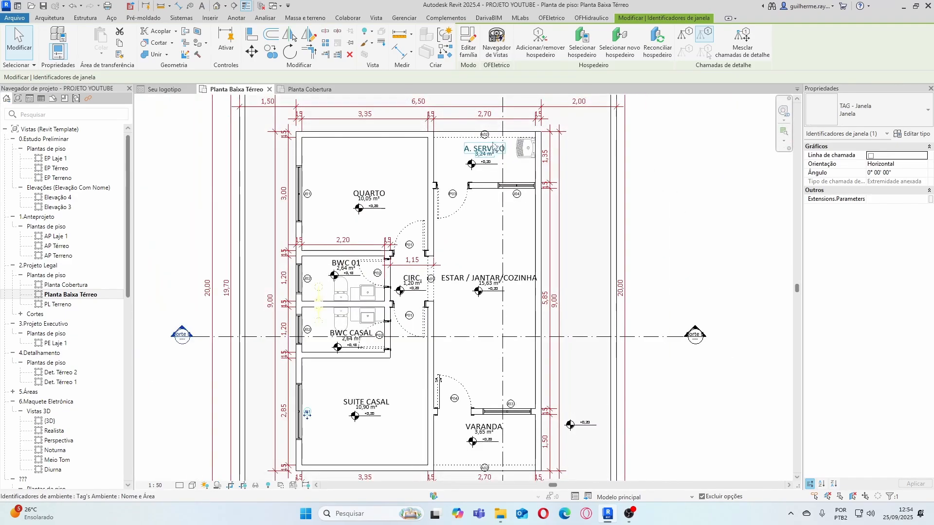
scroll(450, 292, up, 4)
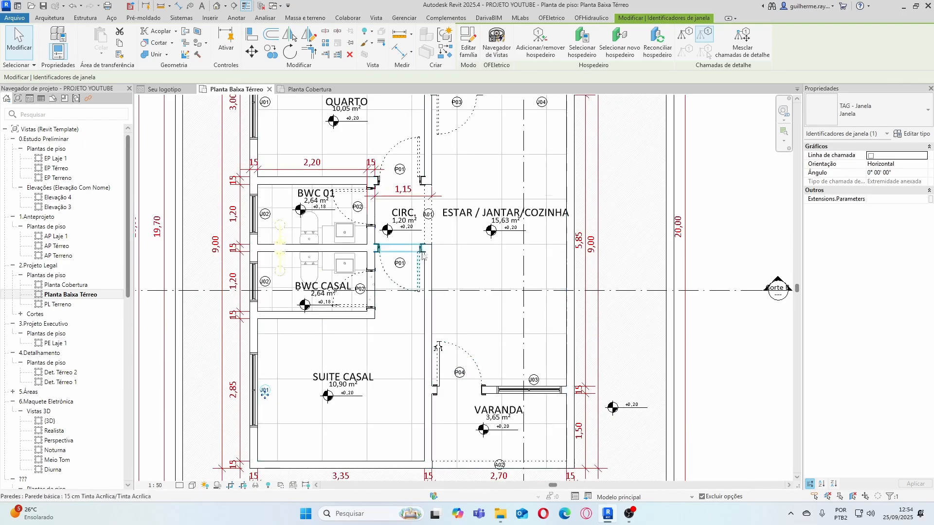
Examine the opening tags beside CIRC. and along the outer edges of A. SERVIÇO and VARANDA, and review the whole ground-floor plan
scroll(439, 214, down, 2)
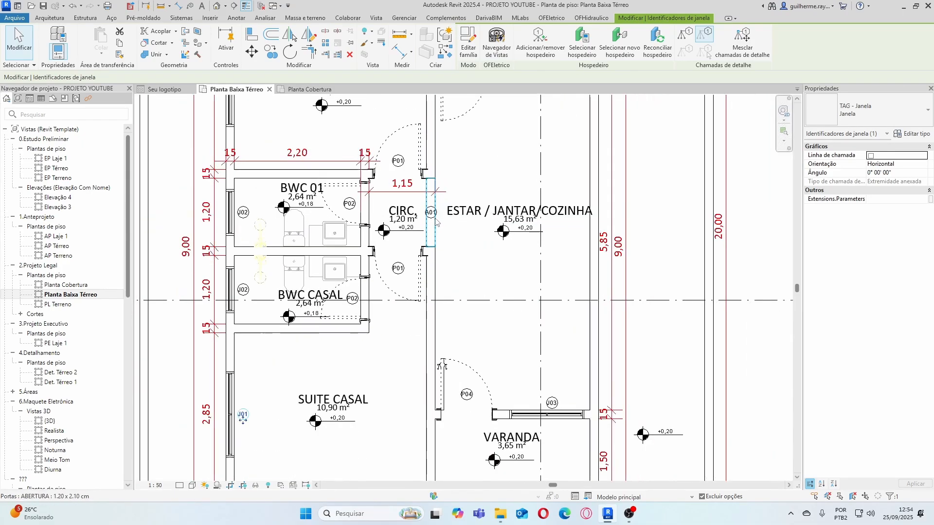
scroll(439, 214, up, 3)
scroll(438, 226, down, 4)
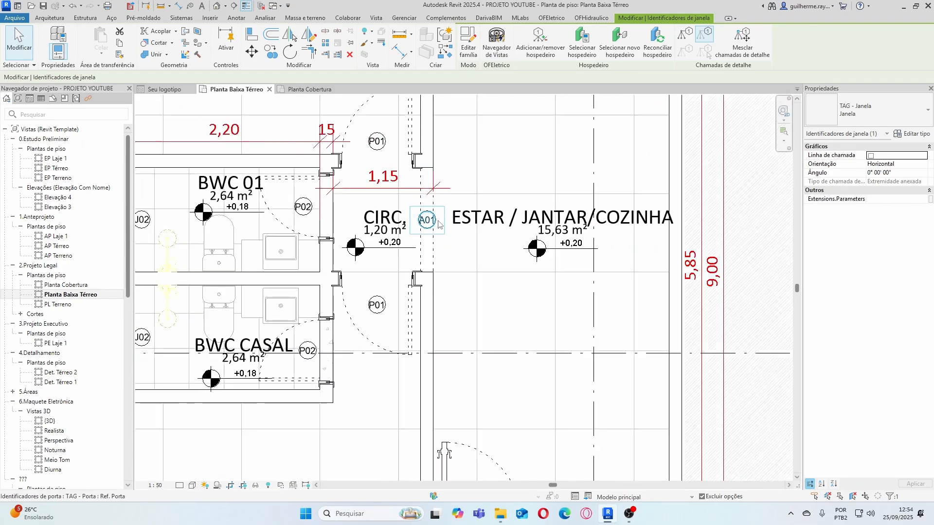
scroll(470, 132, up, 3)
scroll(469, 133, down, 4)
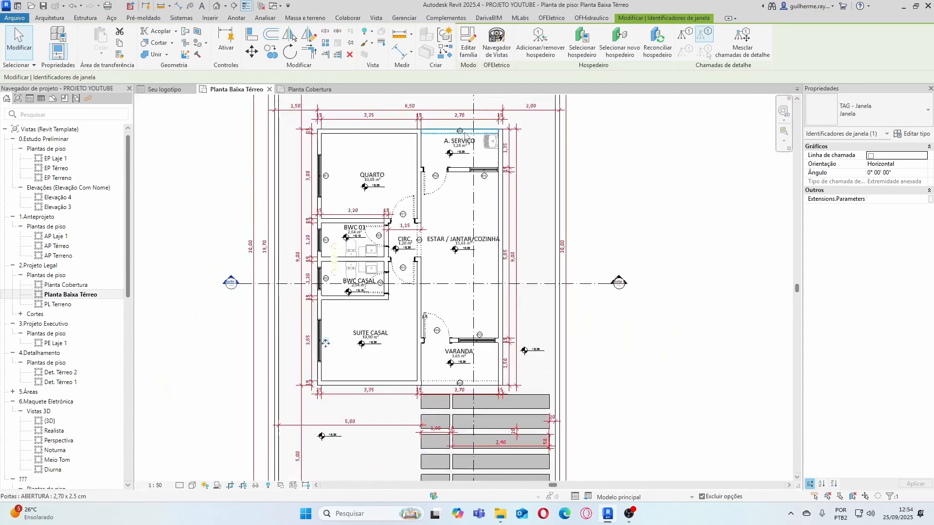
scroll(467, 379, up, 4)
scroll(467, 378, up, 2)
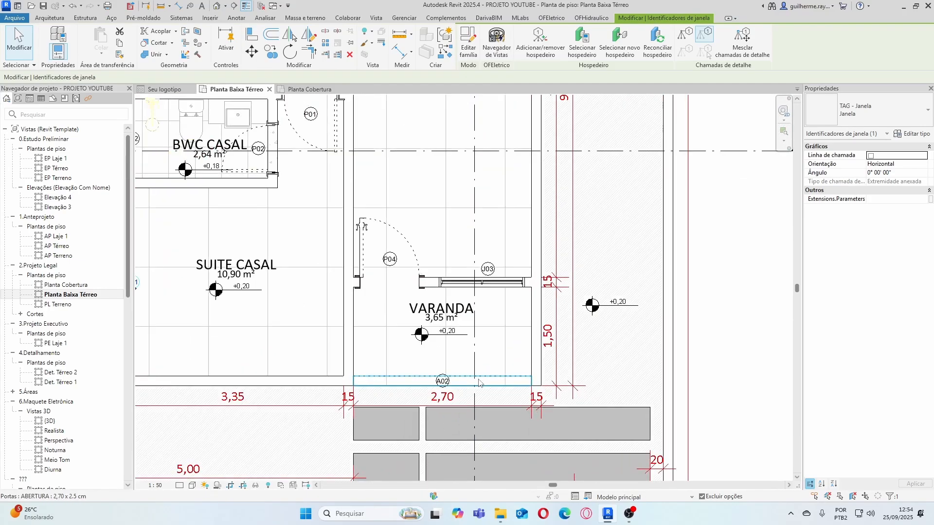
scroll(506, 332, down, 4)
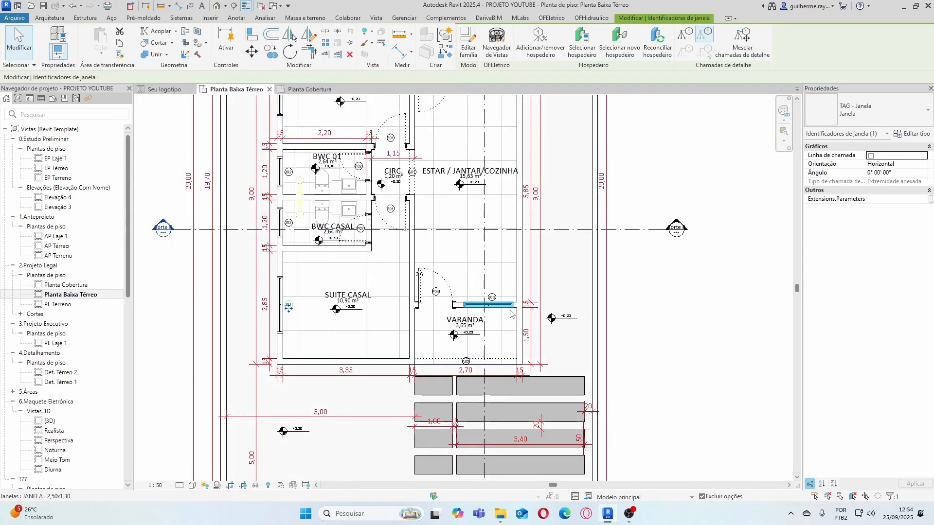
scroll(530, 305, down, 1)
scroll(537, 311, down, 2)
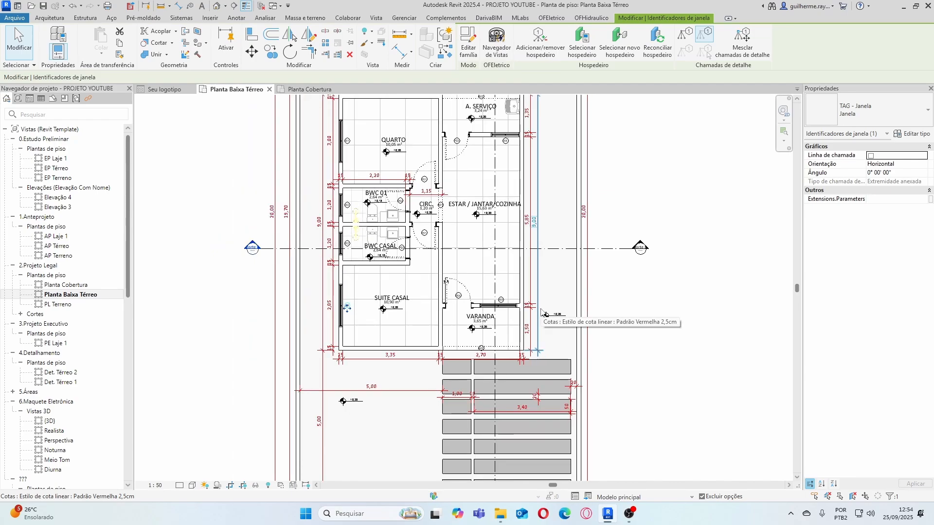
scroll(540, 282, down, 1)
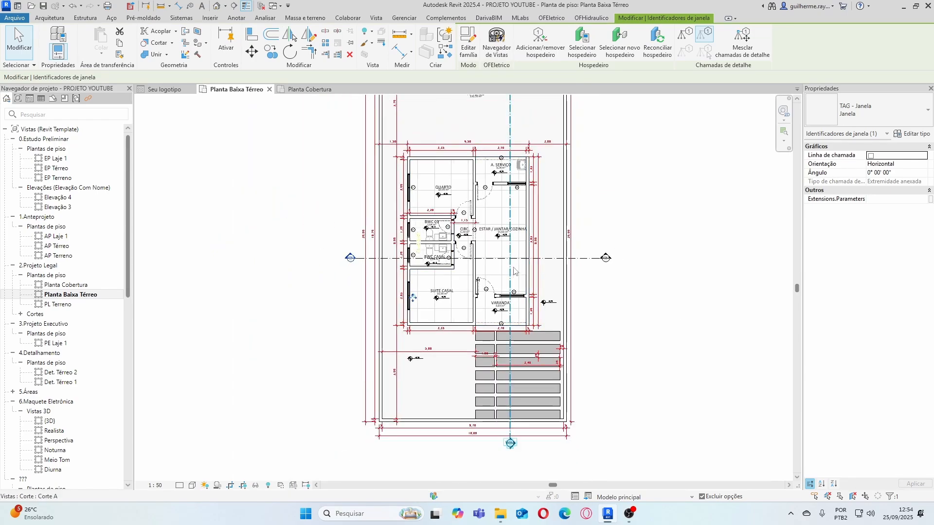
scroll(515, 283, down, 1)
scroll(458, 285, down, 1)
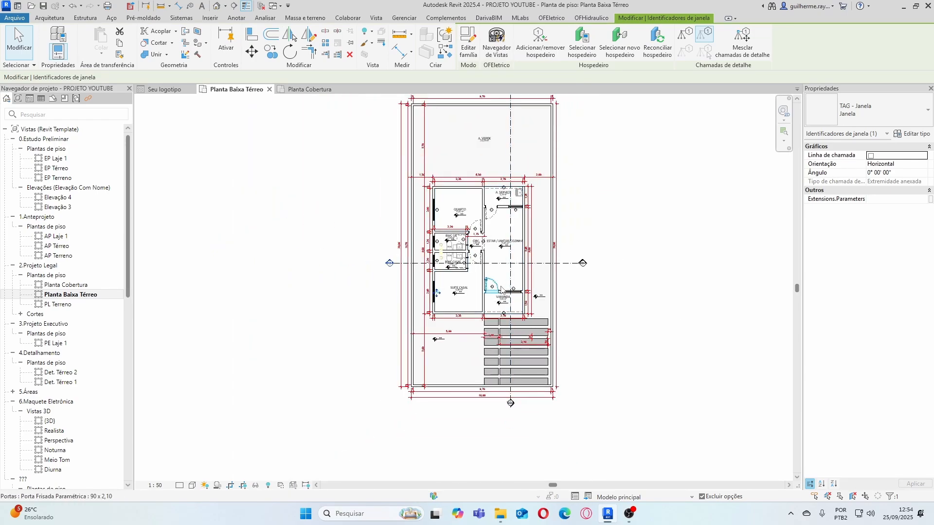
scroll(353, 305, down, 1)
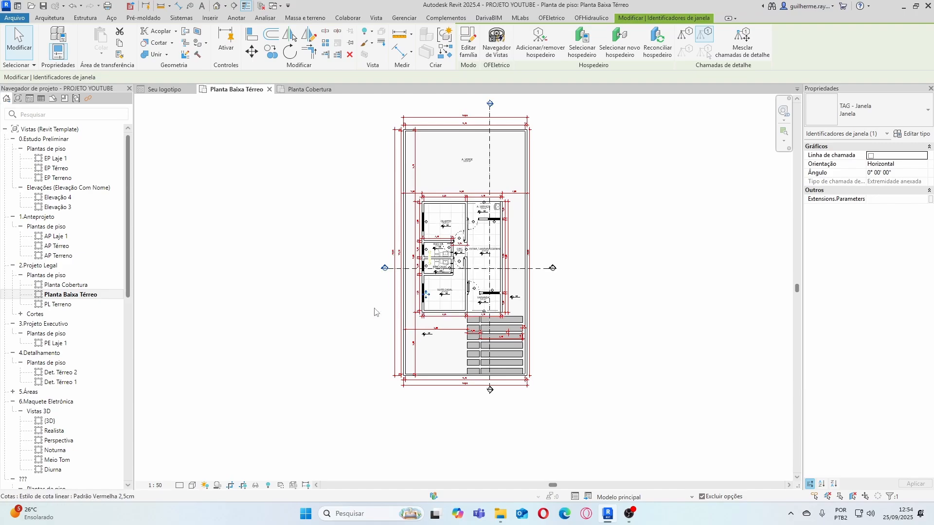
Open the legal project's Planta Cobertura view and assign it the Planta Baixa - Coberta view template
double_click(67, 286)
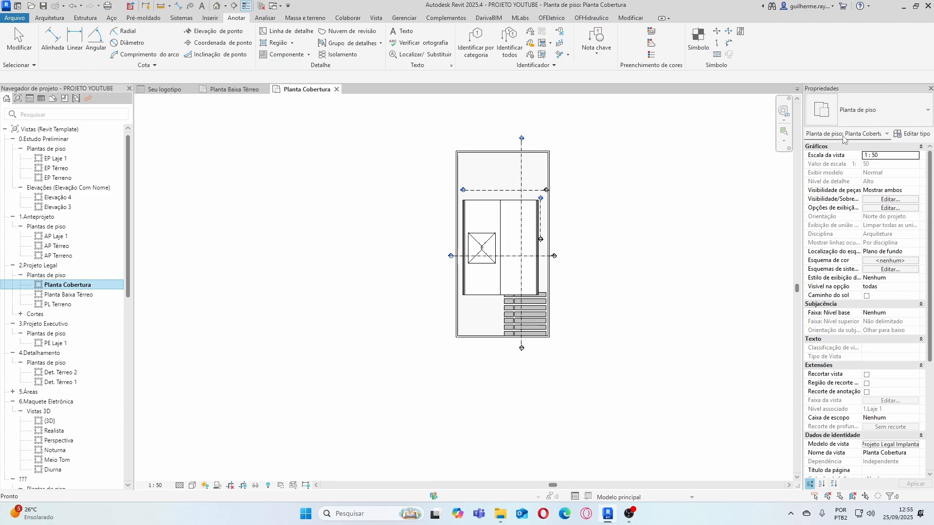
scroll(861, 375, down, 3)
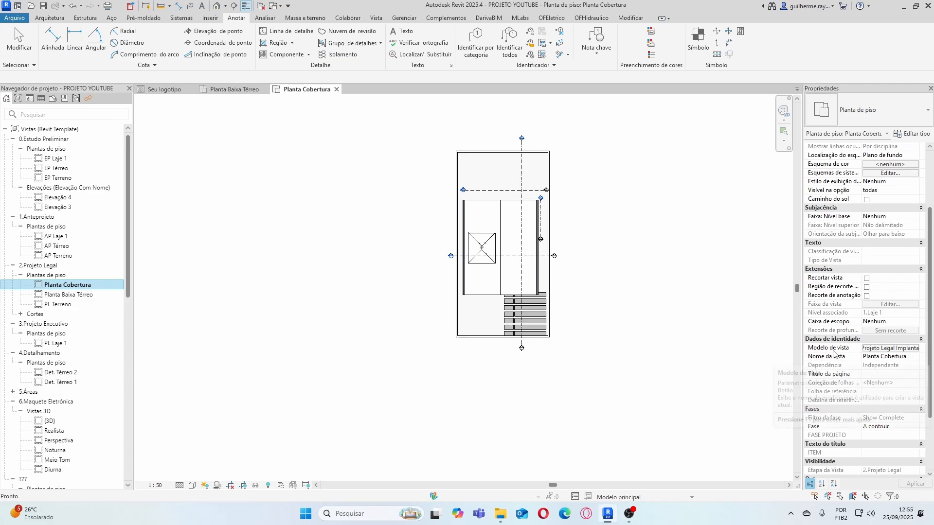
click(882, 349)
click(883, 349)
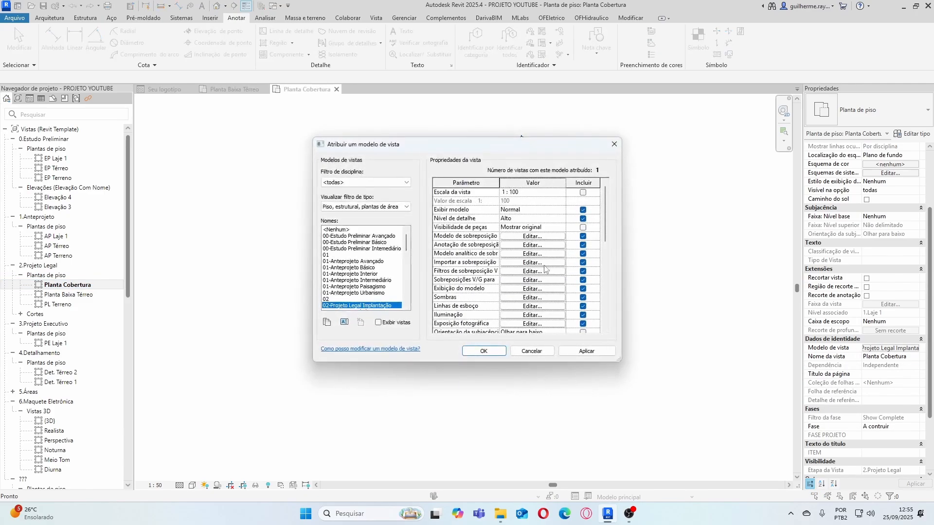
scroll(399, 261, down, 2)
scroll(381, 266, down, 7)
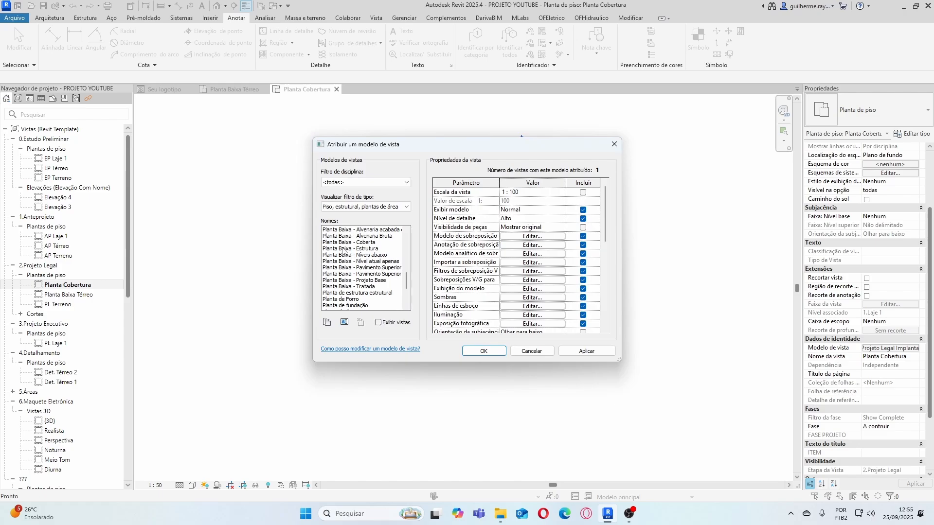
click(342, 242)
click(484, 351)
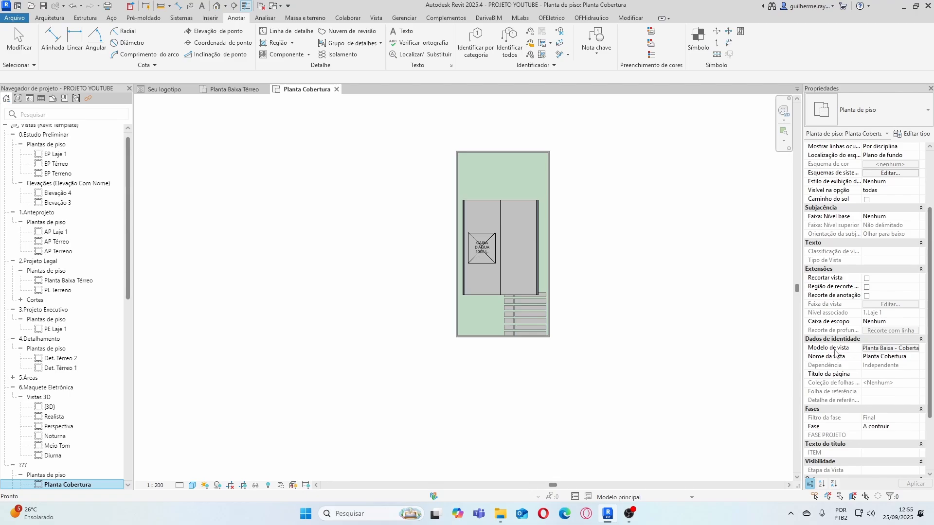
Set the view scale in the Planta Baixa - Coberta view template to 1:50 and apply it
click(878, 348)
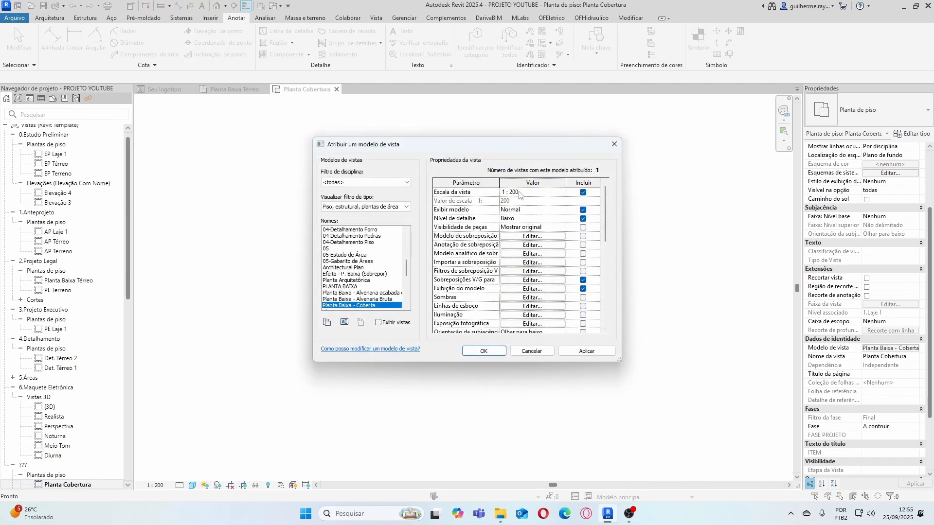
click(537, 196)
click(561, 195)
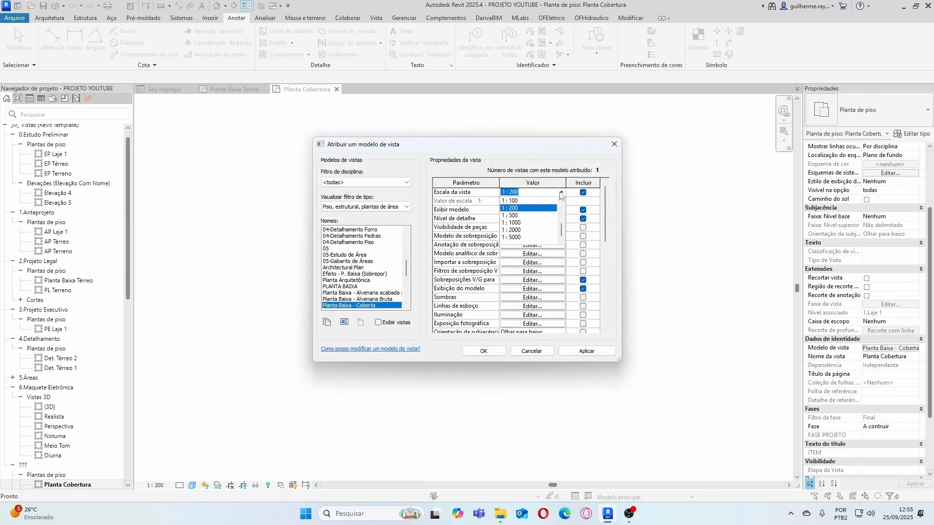
scroll(539, 214, up, 3)
scroll(529, 228, down, 2)
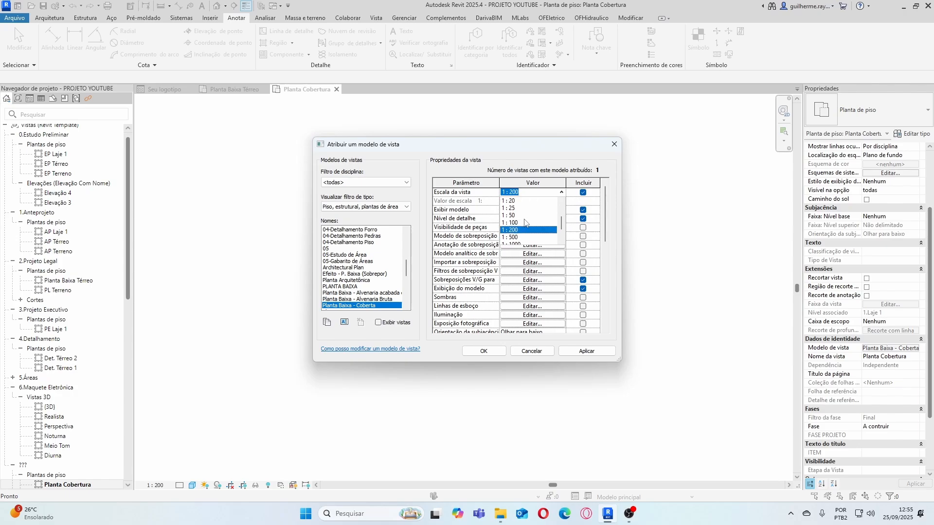
click(526, 215)
click(494, 351)
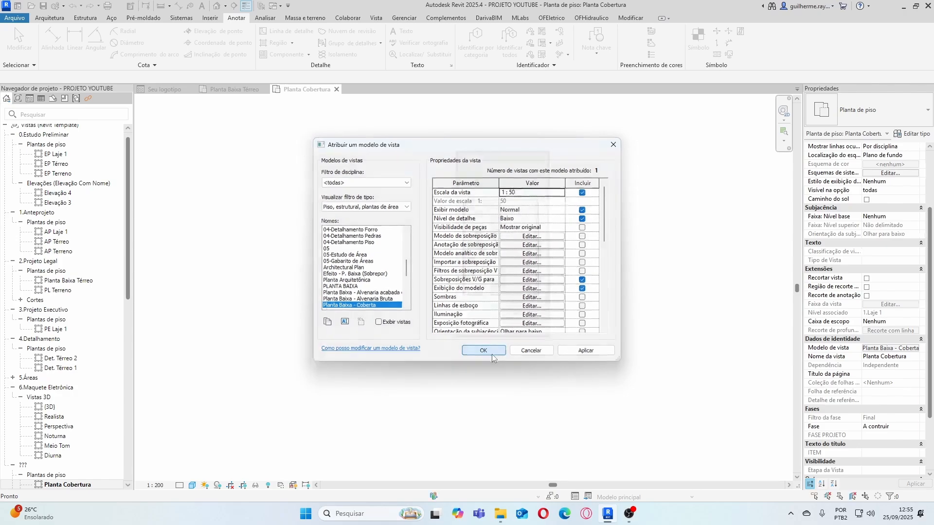
Compare Planta Baixa Térreo with Planta Cobertura, and hide the three section lines in the roof plan
click(243, 91)
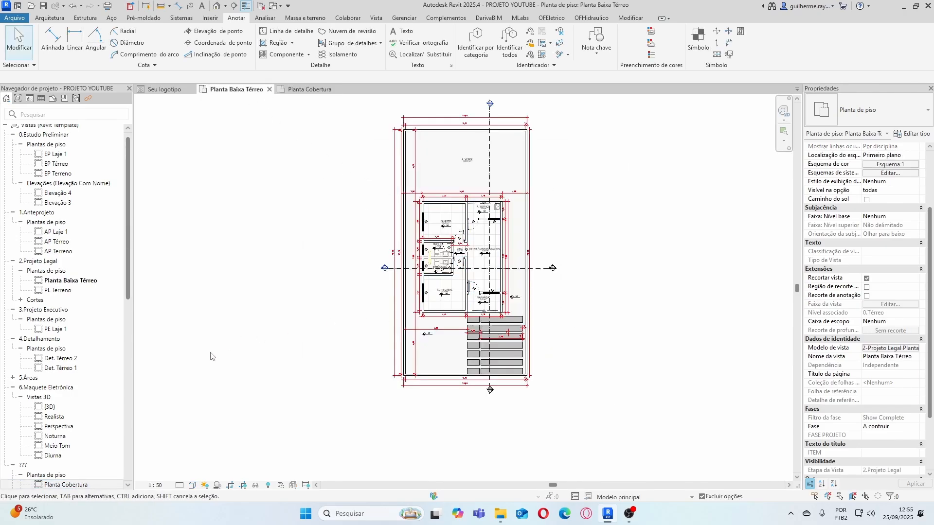
click(309, 89)
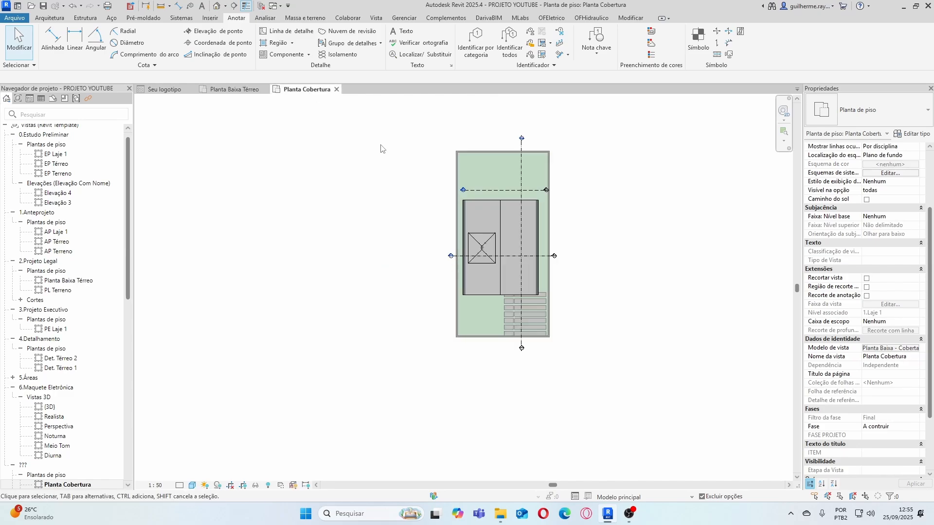
scroll(525, 228, up, 3)
scroll(525, 263, down, 2)
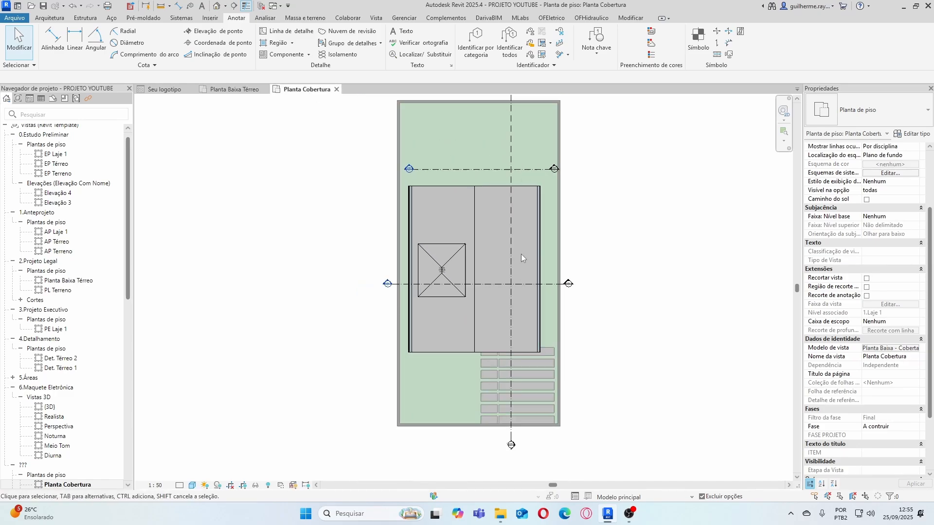
scroll(523, 178, down, 2)
click(507, 173)
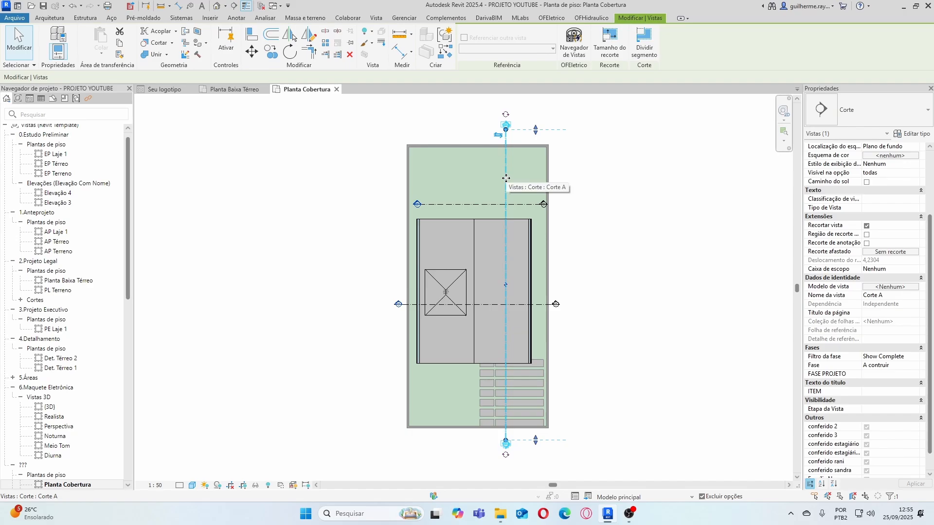
ctrl+click(539, 305)
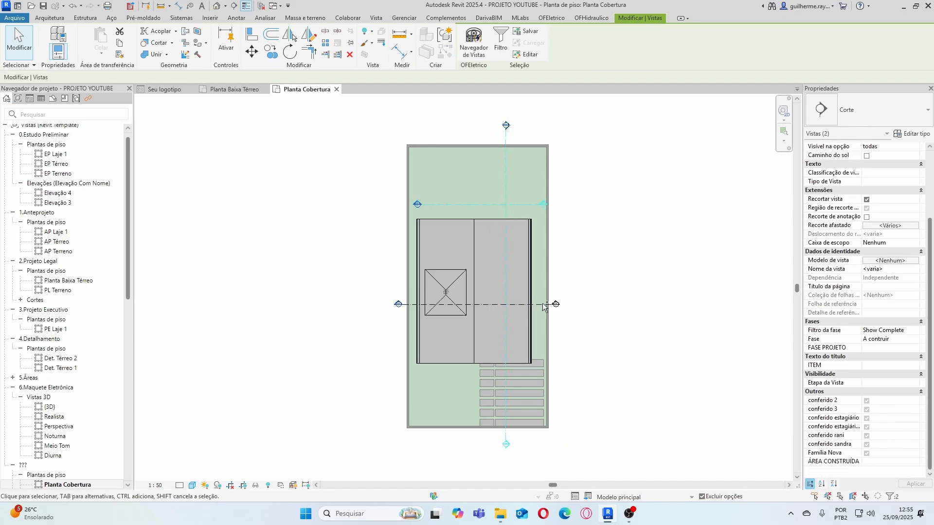
ctrl+click(539, 305)
right_click(542, 306)
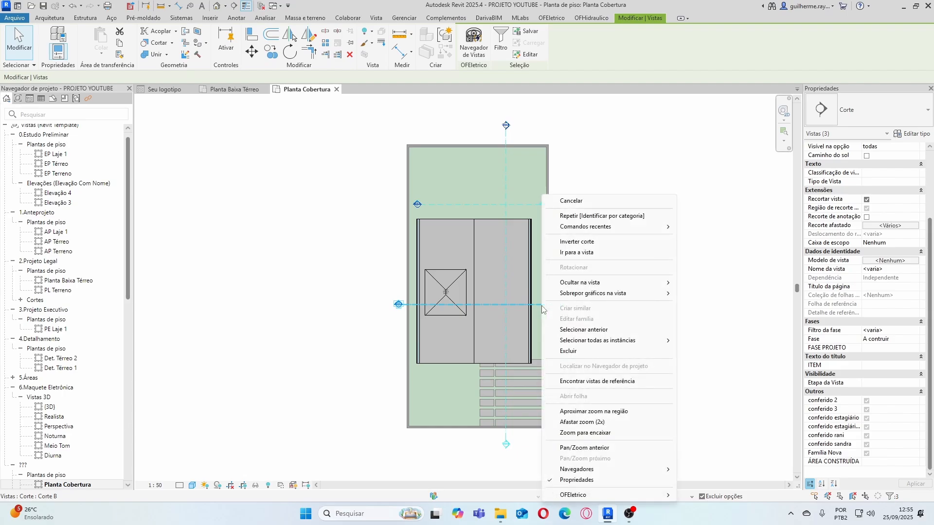
mouse_move(584, 288)
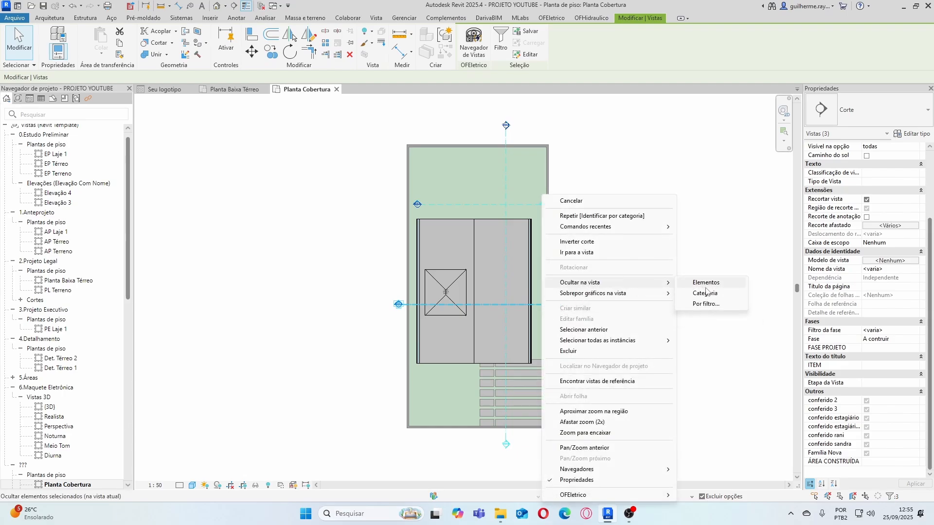
click(687, 237)
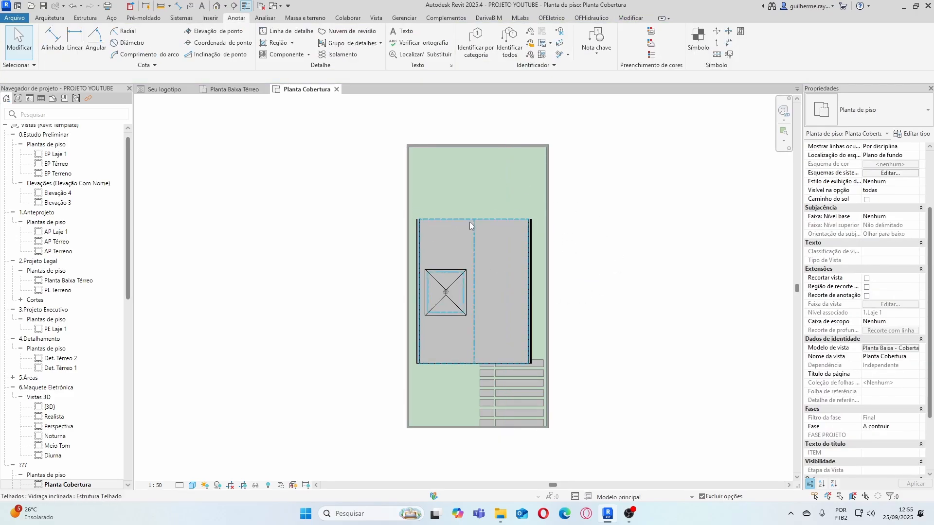
Place Inclinação telhado spot slopes on the main roof, one on the right plane and two on the left, above and below the water-tank roof
scroll(469, 222, down, 2)
scroll(468, 318, up, 4)
scroll(462, 306, down, 2)
scroll(488, 304, up, 1)
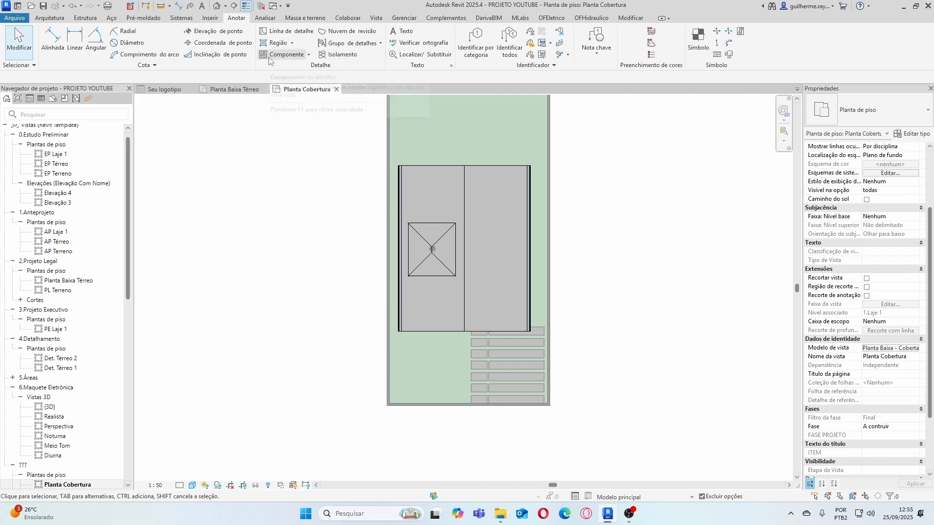
click(215, 54)
click(900, 121)
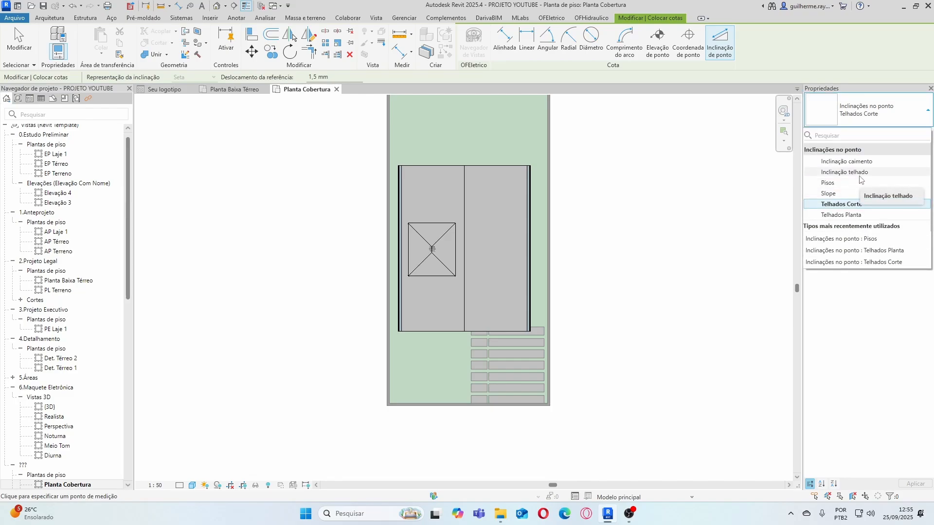
click(864, 173)
scroll(493, 269, up, 3)
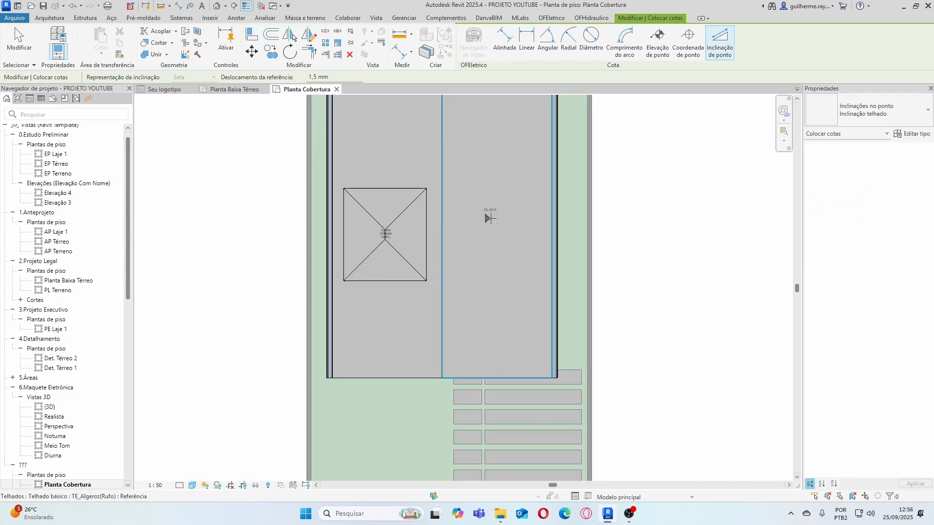
scroll(504, 225, down, 1)
click(502, 228)
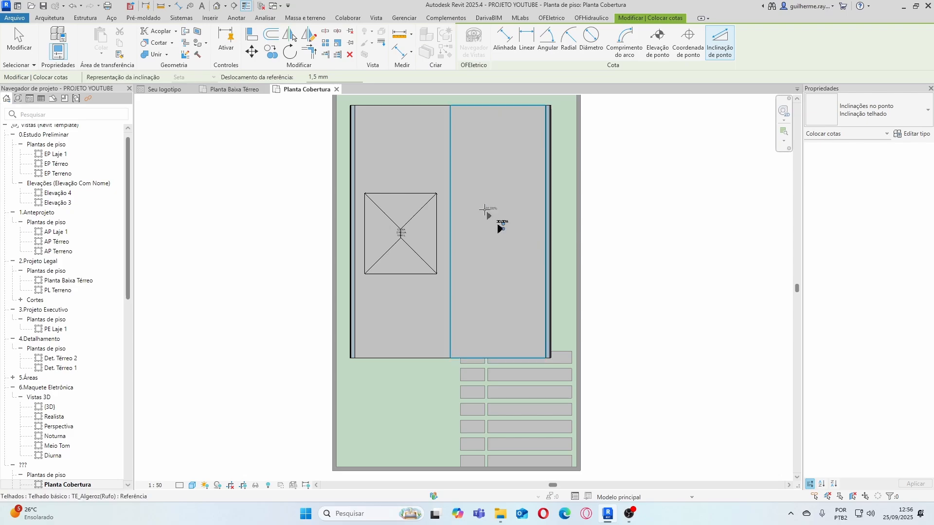
click(401, 151)
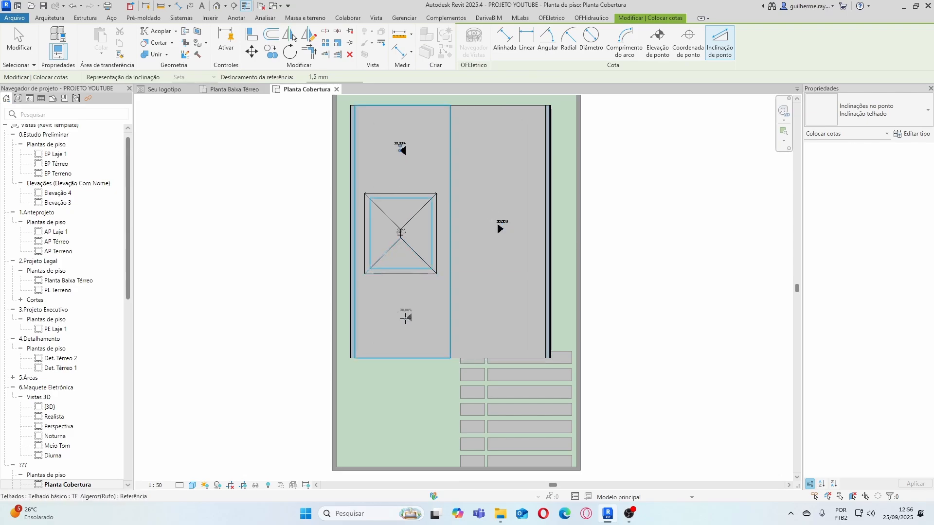
click(400, 323)
Place an Inclinação telhado spot slope on each of the four planes of the small water-tank roof
scroll(408, 220, up, 4)
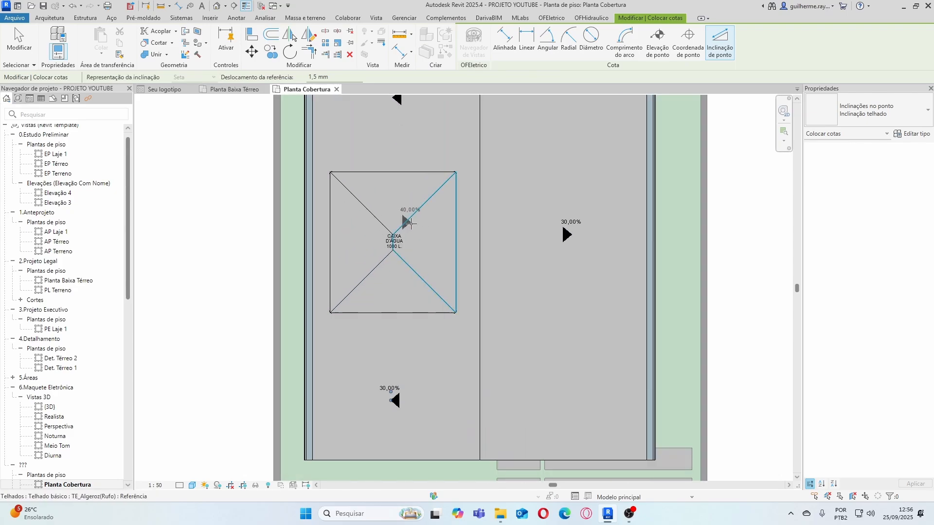
click(430, 247)
click(395, 197)
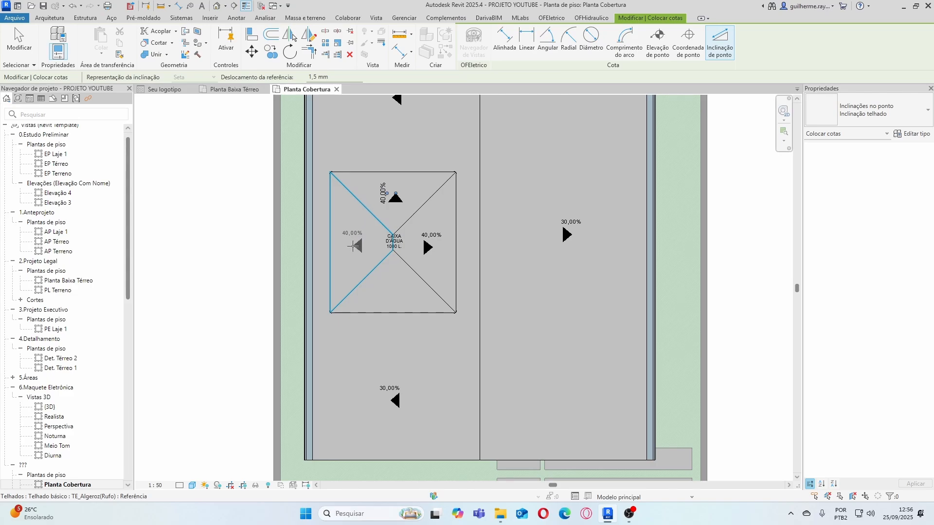
click(353, 246)
click(396, 294)
scroll(428, 251, down, 3)
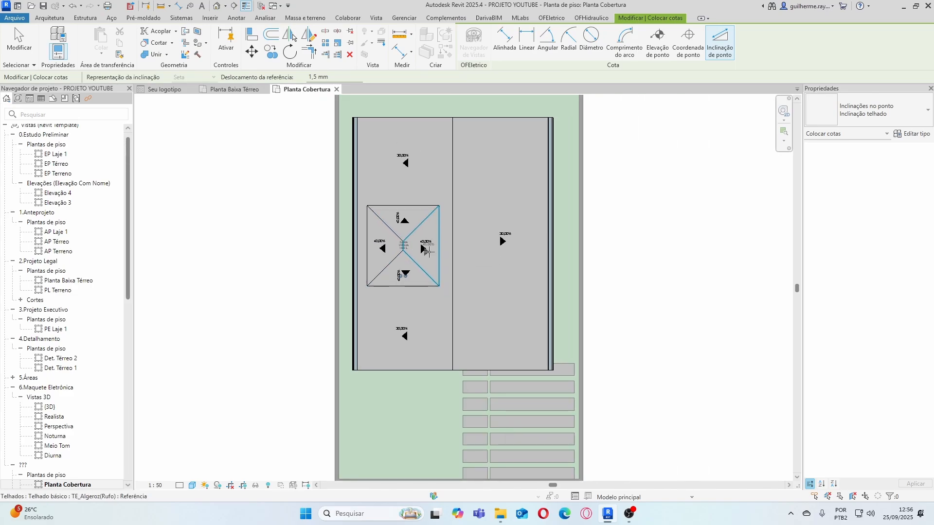
key(Escape)
key(Escape)
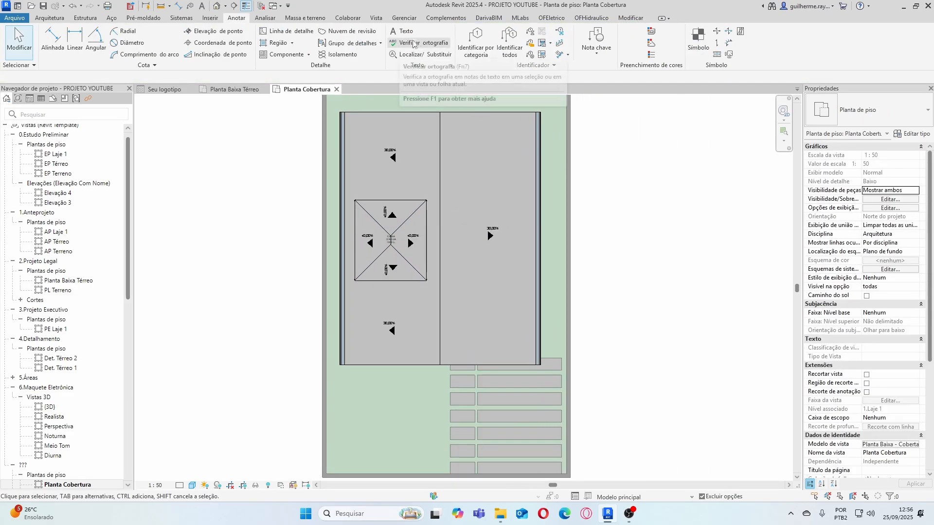
Add a TELHA CERÂMICA text note on the right plane of the main roof, below its slope arrow
click(402, 31)
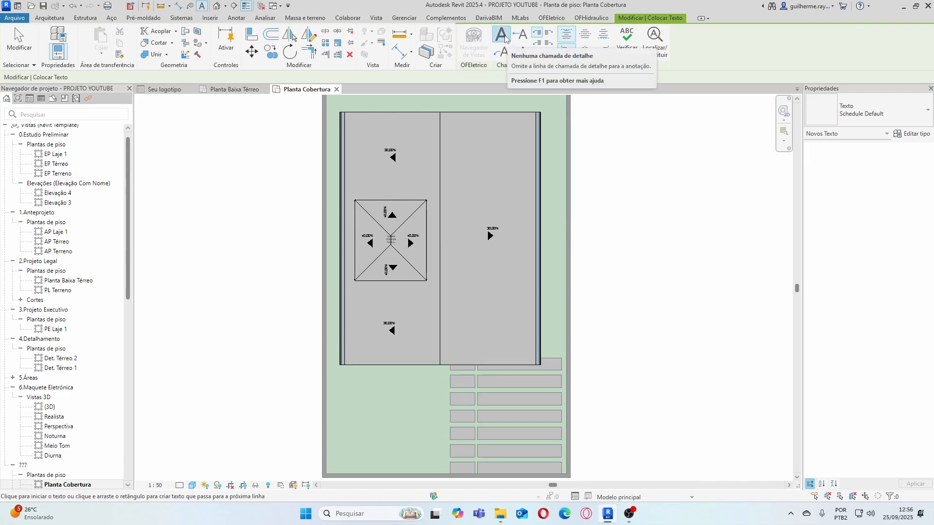
click(478, 263)
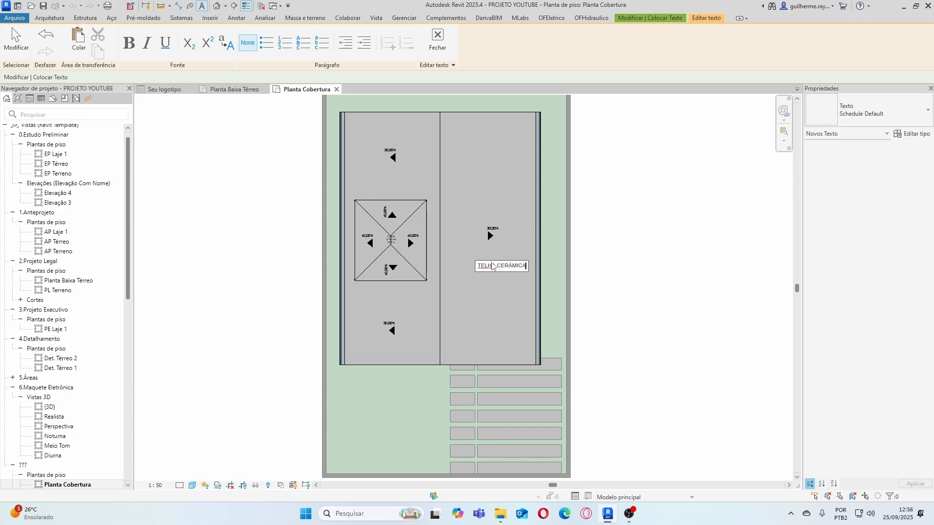
click(567, 281)
scroll(508, 266, up, 6)
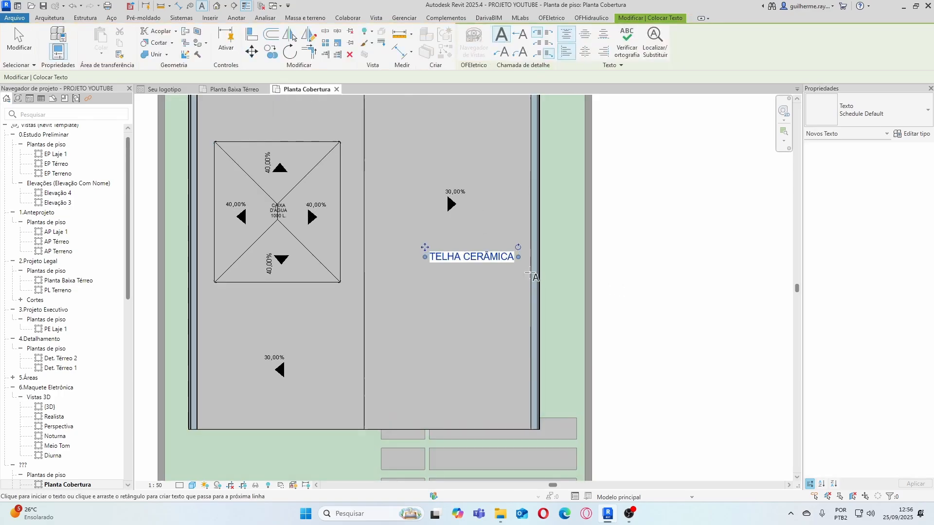
scroll(502, 266, down, 3)
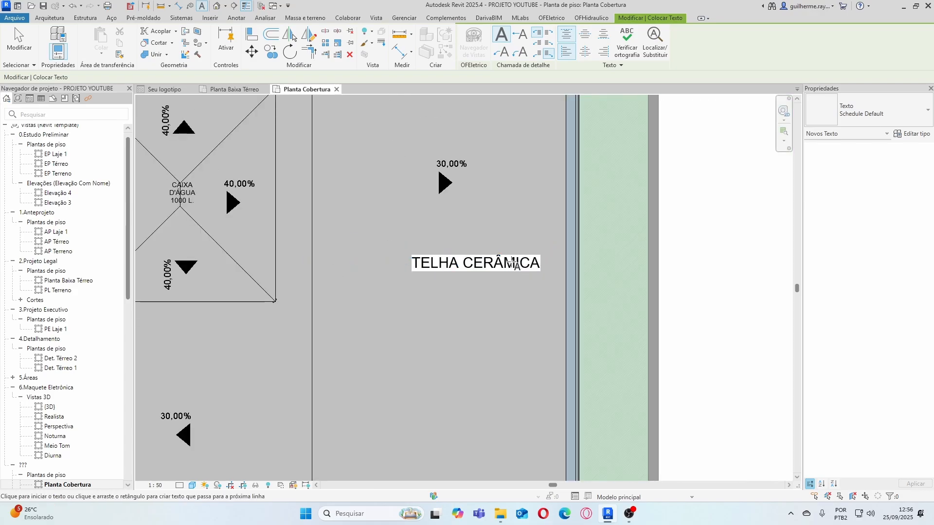
Rotate the TELHA CERÂMICA note to vertical and move it beside the slope arrow of the right roof plane
click(511, 265)
scroll(510, 265, down, 3)
drag(530, 253, 483, 222)
drag(488, 298, 440, 260)
click(509, 280)
scroll(509, 280, down, 5)
scroll(477, 249, up, 2)
Copy the vertical TELHA CERÂMICA note beside both slope arrows on the left roof plane, above and below the water-tank roof, and adjust the lower copy
click(485, 258)
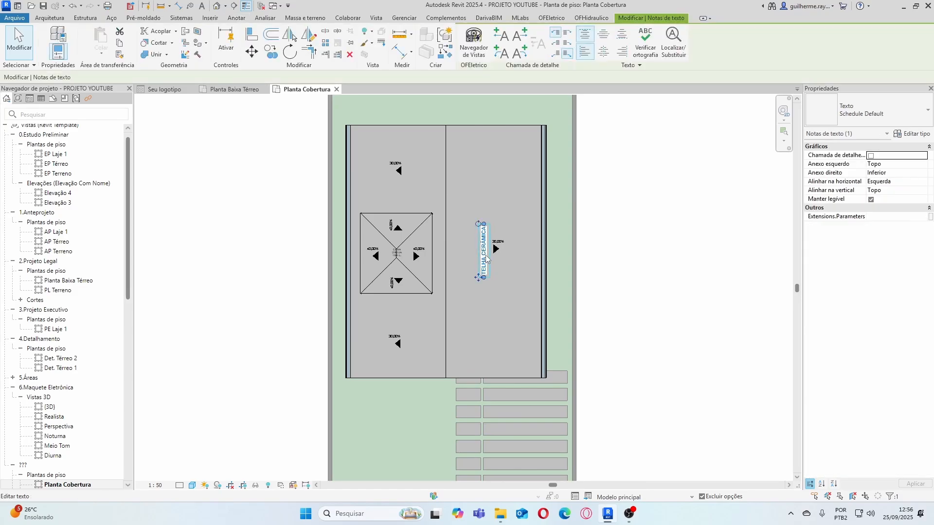
click(274, 57)
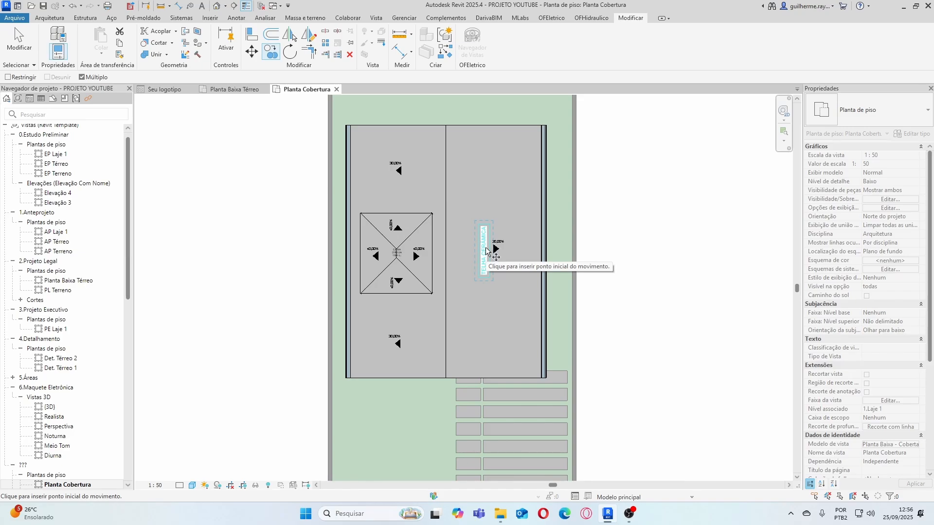
click(488, 254)
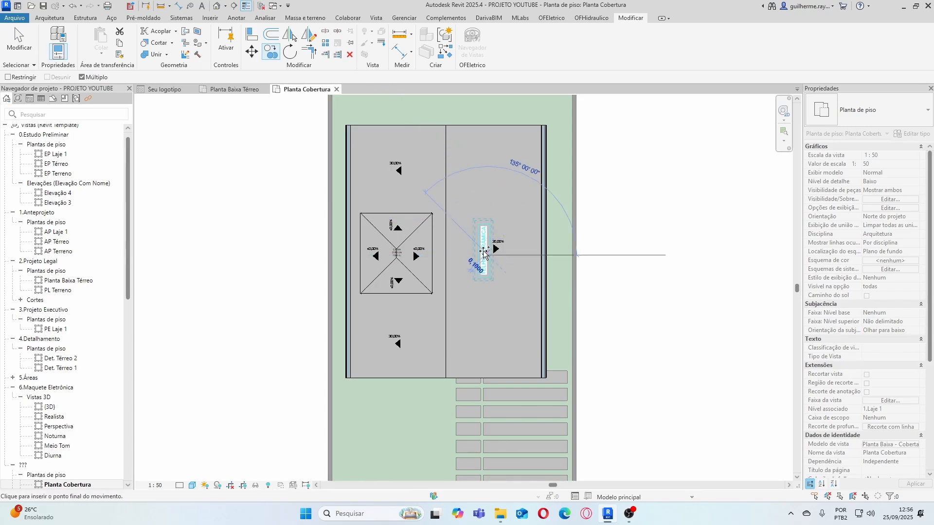
click(416, 175)
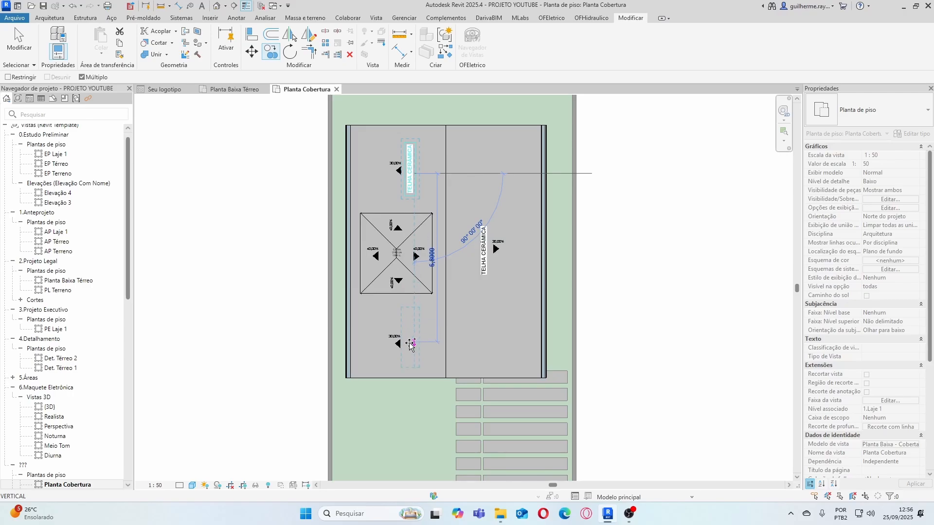
key(Escape)
key(Escape)
scroll(416, 331, up, 2)
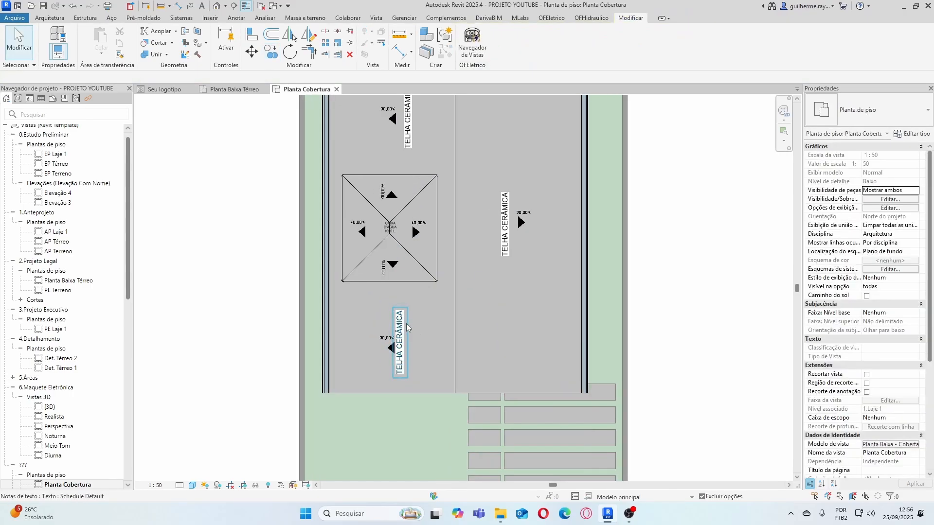
mouse_move(405, 324)
mouse_down()
mouse_move(425, 327)
mouse_move(414, 329)
mouse_up()
key(Escape)
scroll(430, 319, down, 2)
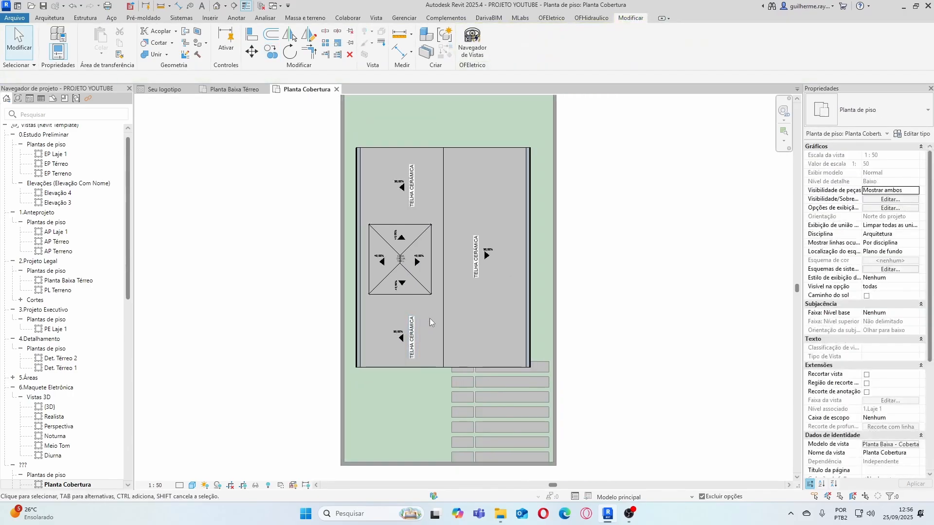
Copy the TELHA CERÂMICA note to the water-tank roof, rotate the copy to horizontal and place it just above that roof
scroll(433, 277, up, 2)
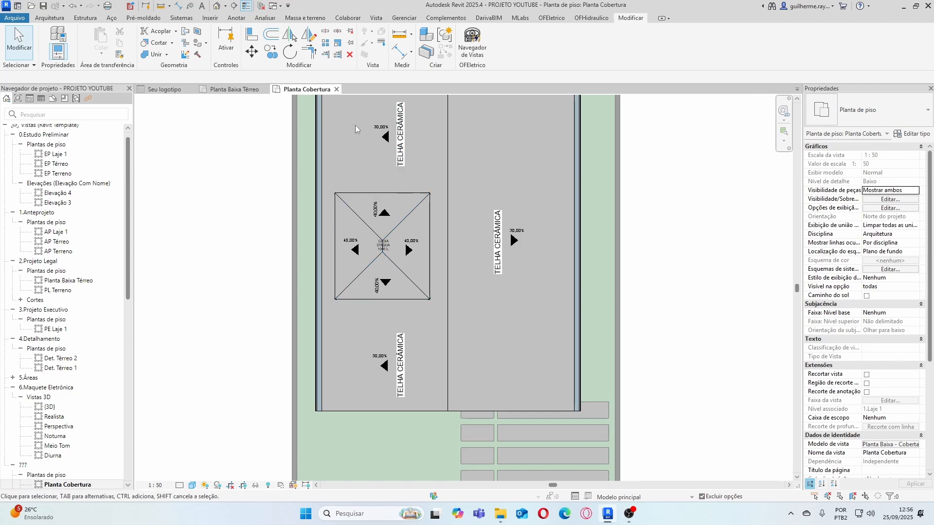
click(497, 242)
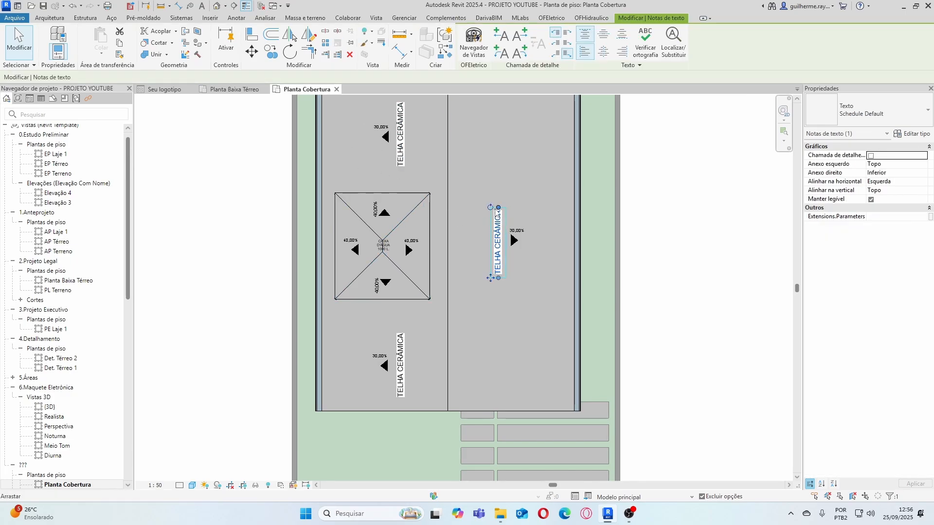
click(271, 52)
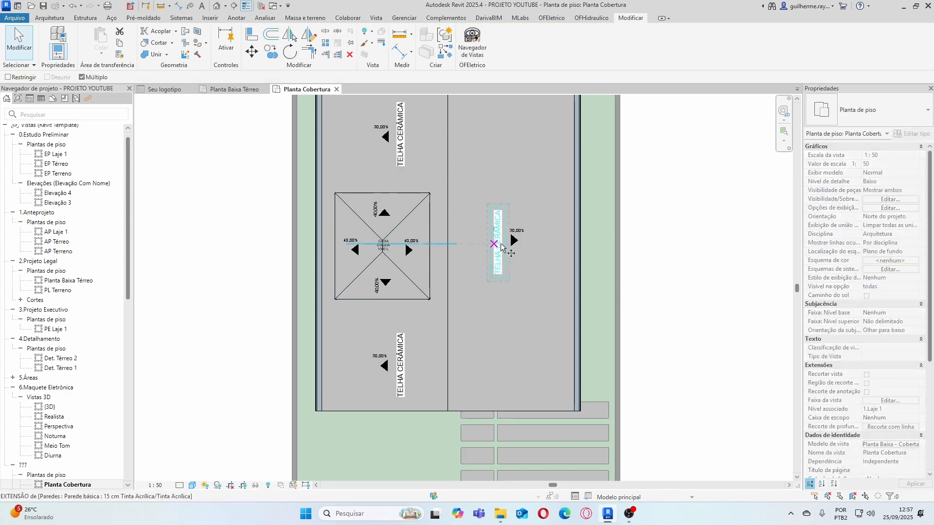
click(495, 229)
click(359, 175)
key(Escape)
scroll(356, 163, up, 2)
click(364, 178)
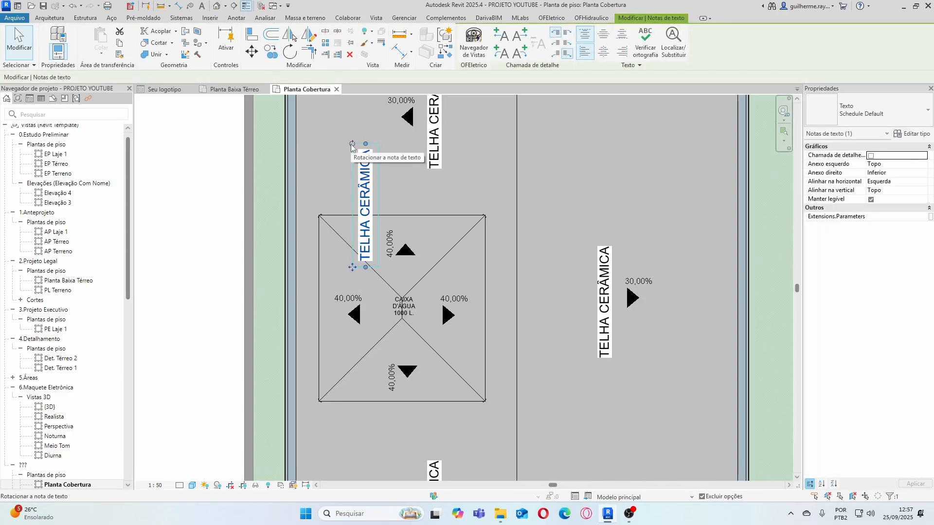
drag(353, 144, 419, 193)
drag(302, 193, 340, 177)
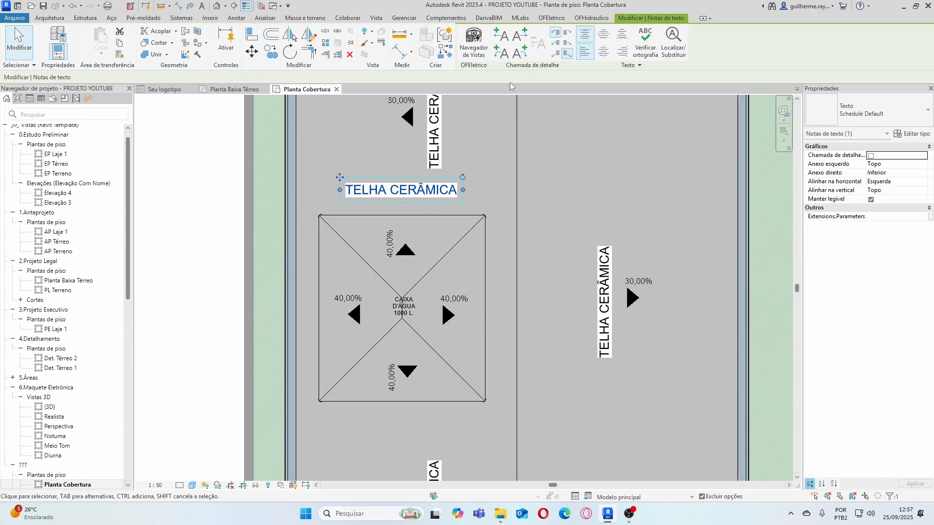
Add a curved leader to the horizontal TELHA CERÂMICA note, with its arrow pointing into the upper plane of the water-tank roof
click(505, 59)
drag(267, 197, 389, 246)
key(Escape)
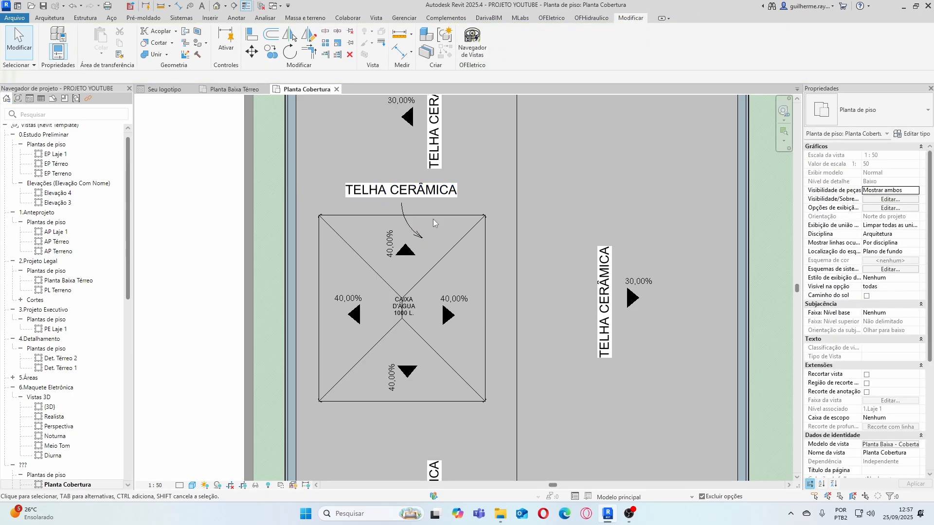
Add a CALHA text note on the right roof plane near the gutter
scroll(417, 185, down, 5)
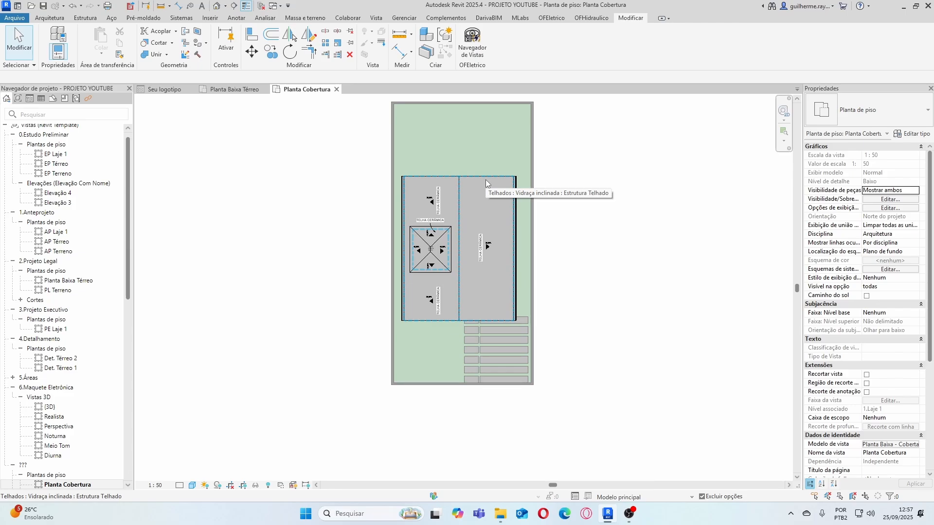
click(56, 19)
click(231, 19)
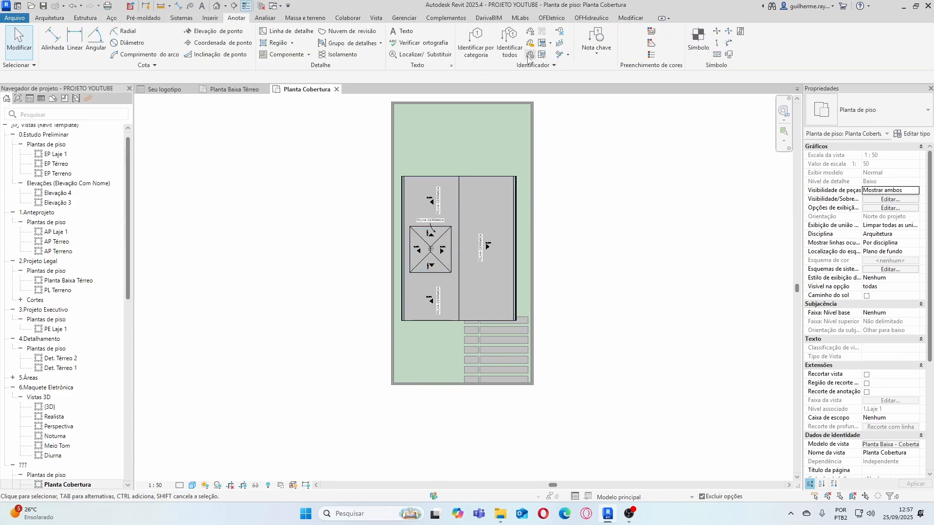
click(401, 39)
scroll(540, 257, up, 2)
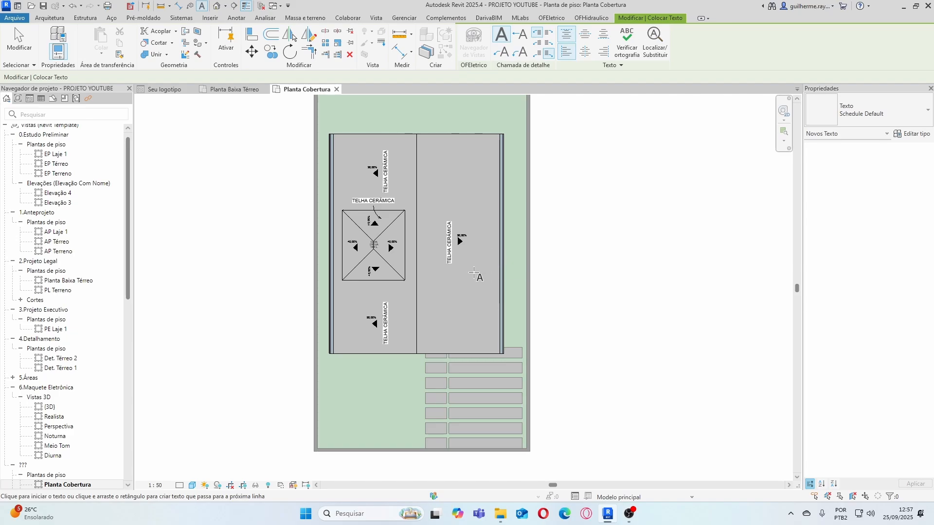
click(474, 275)
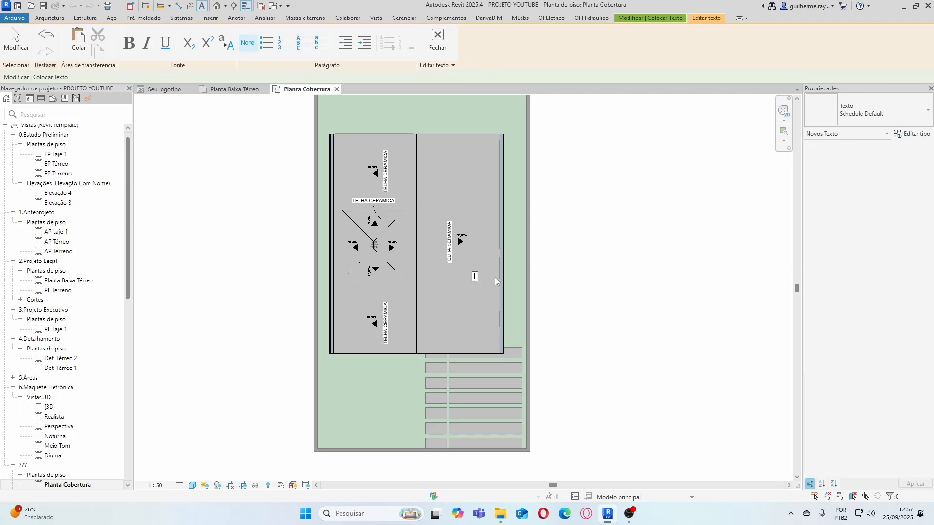
text(cALHA)
click(529, 278)
key(Escape)
key(Escape)
scroll(473, 282, up, 2)
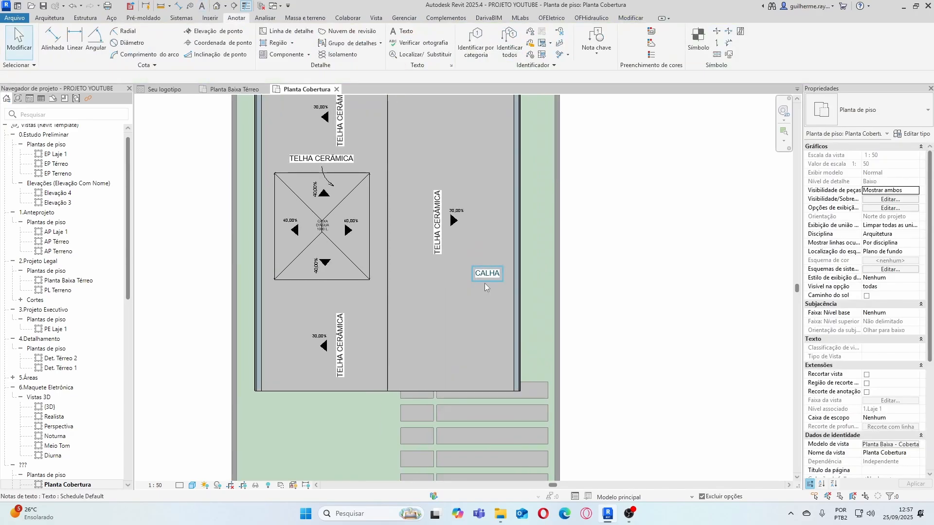
Rotate the CALHA note to vertical and move it onto the right gutter
click(485, 277)
drag(503, 266, 480, 251)
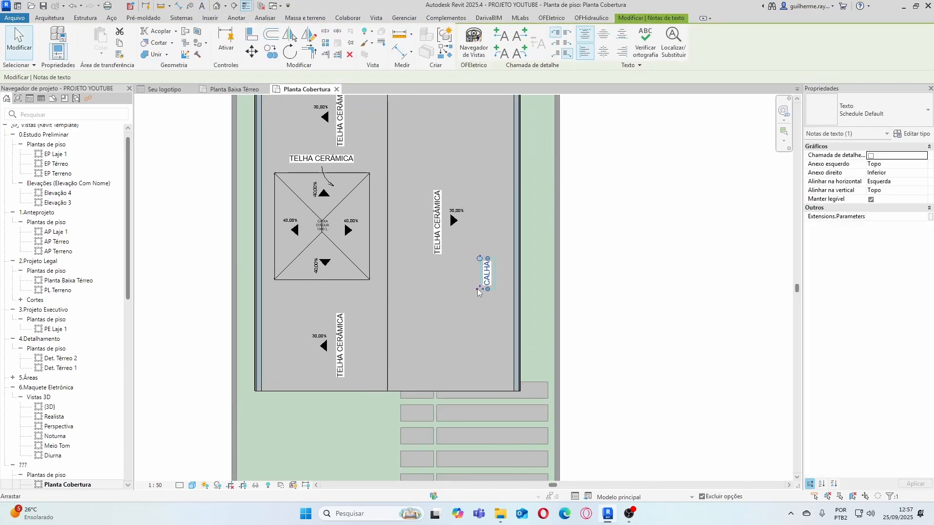
drag(481, 290, 507, 229)
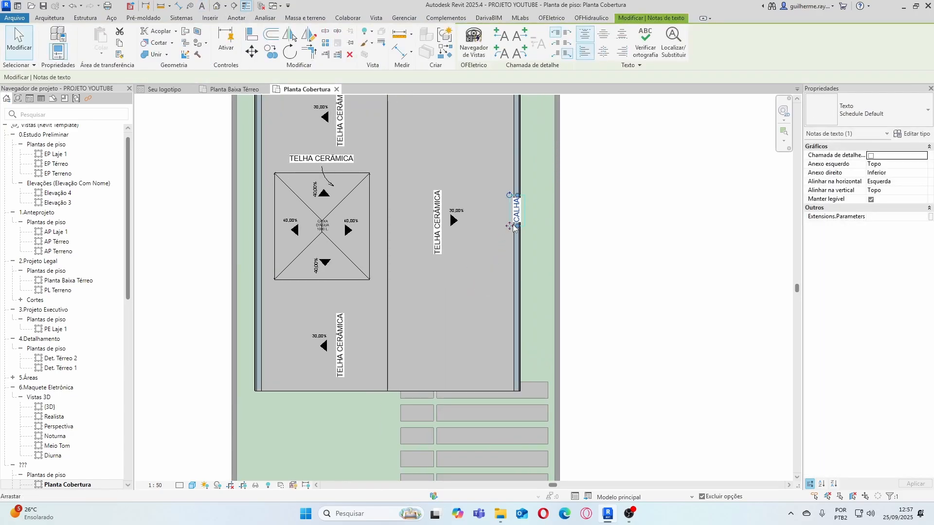
Copy the CALHA note horizontally onto the left gutter and align the copy with the gutter
key(c)
key(o)
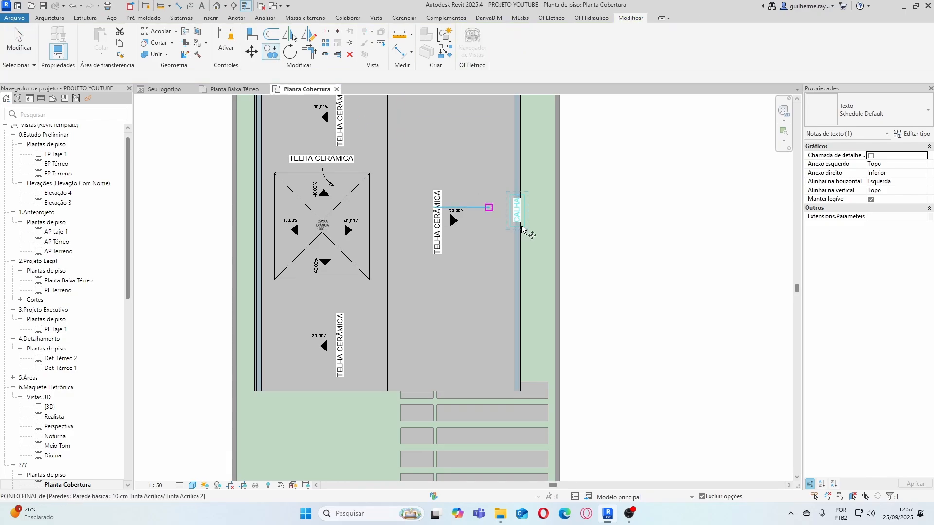
click(517, 225)
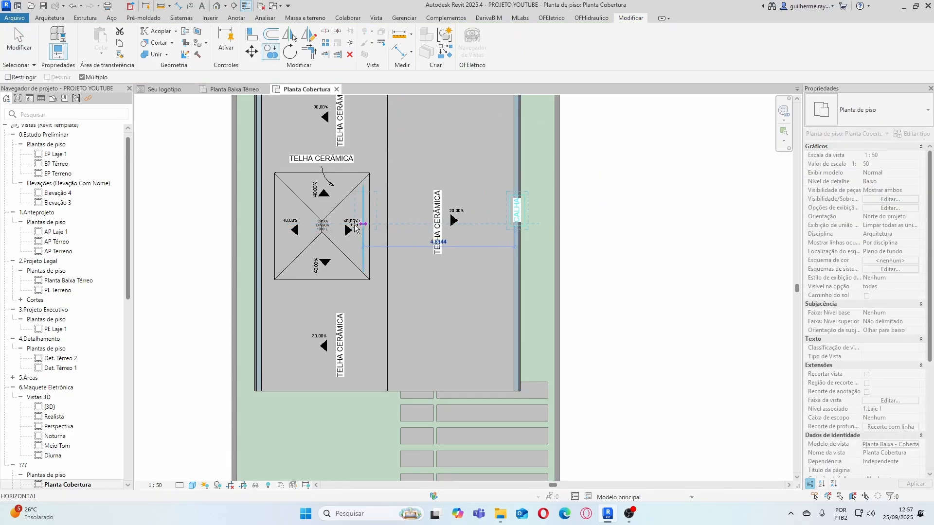
click(257, 223)
scroll(260, 222, up, 2)
scroll(266, 220, up, 2)
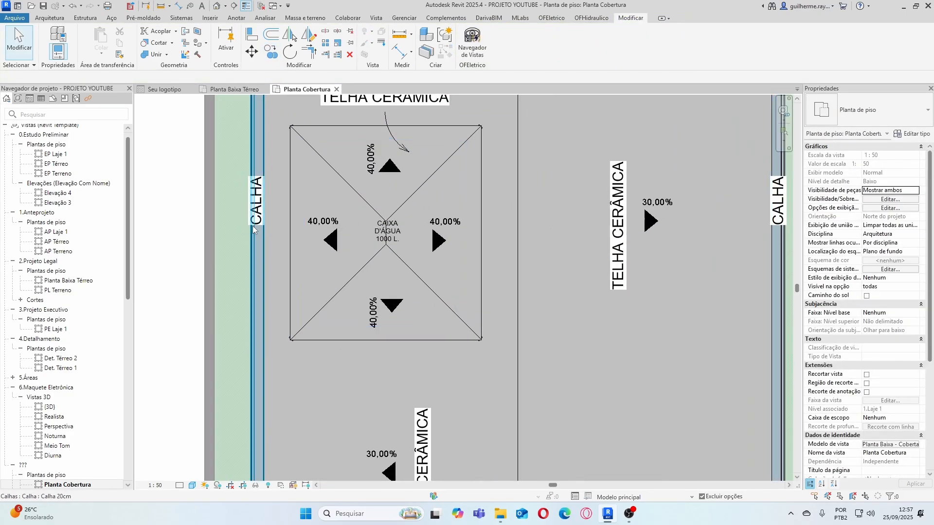
key(Escape)
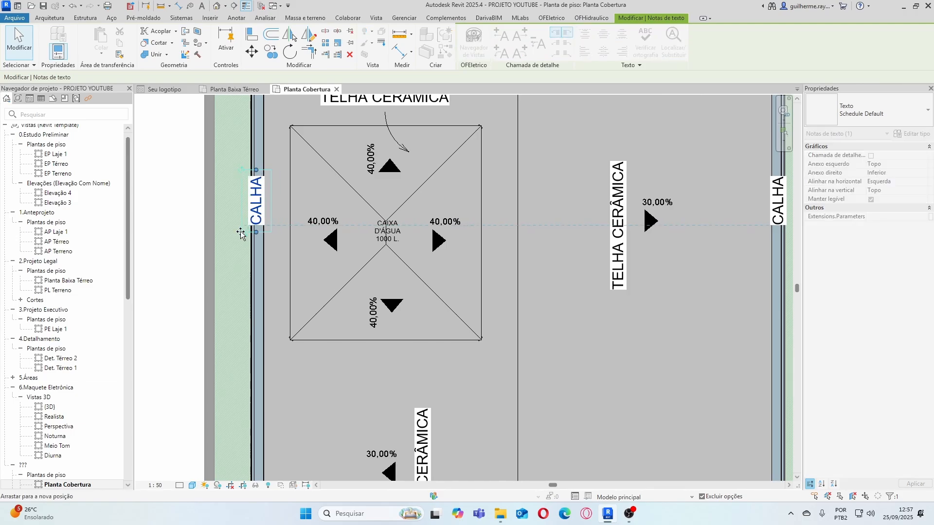
scroll(363, 237, down, 4)
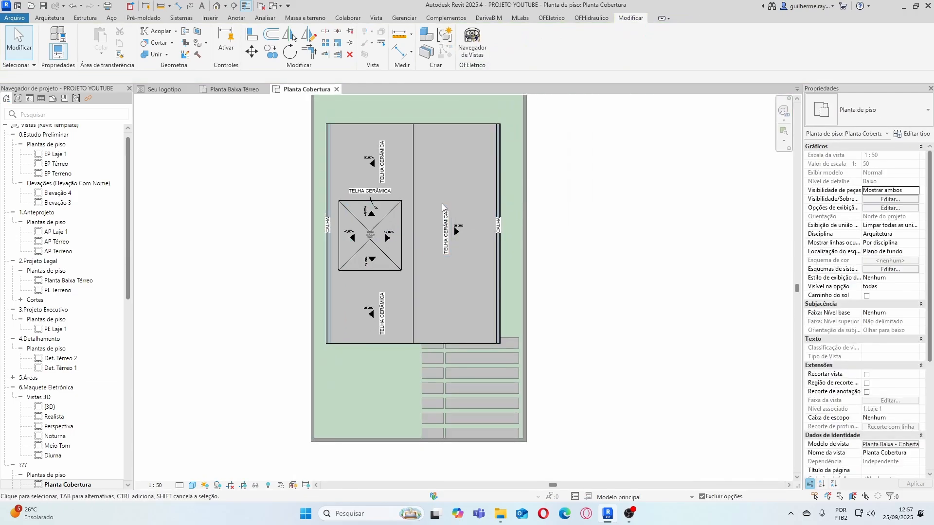
scroll(493, 229, down, 1)
scroll(462, 192, up, 1)
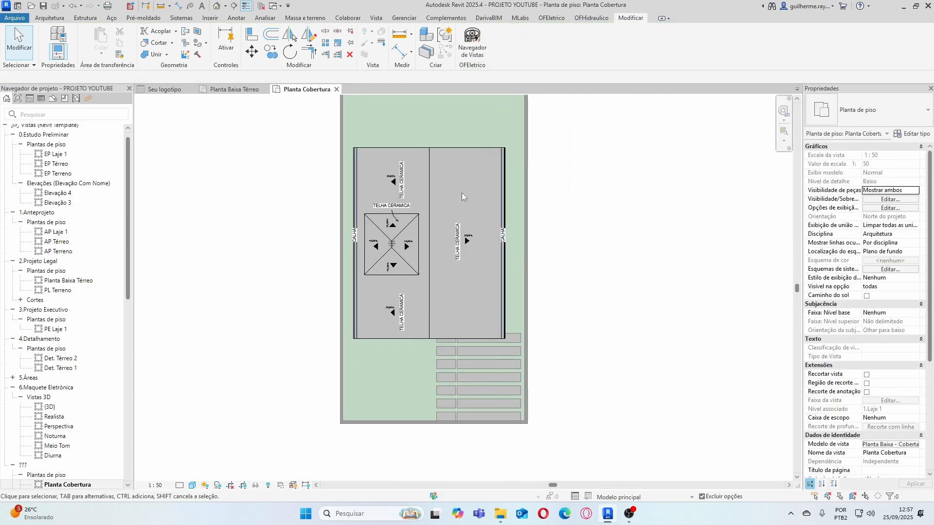
Add an aligned dimension chain above the roof's upper edge, spanning both gutters' outer and inner edges and the central ridge
click(398, 52)
scroll(501, 134, up, 4)
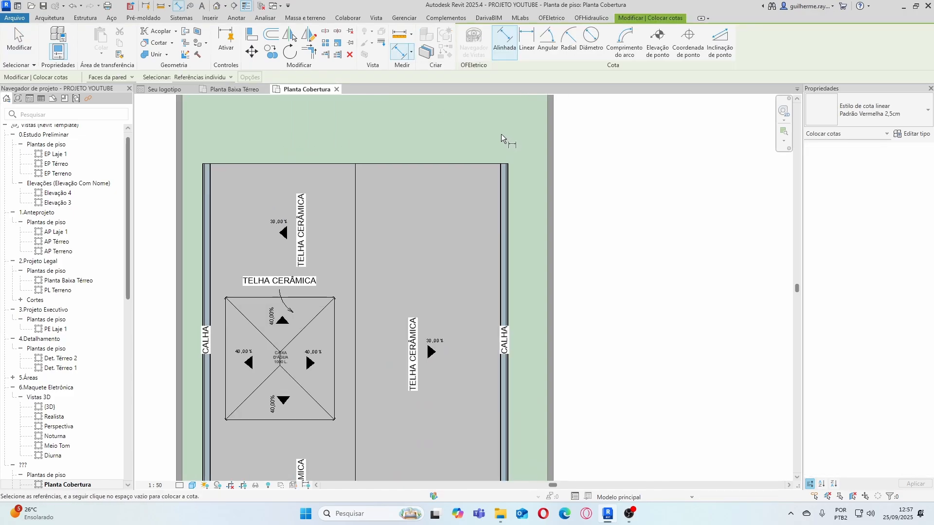
scroll(555, 226, up, 4)
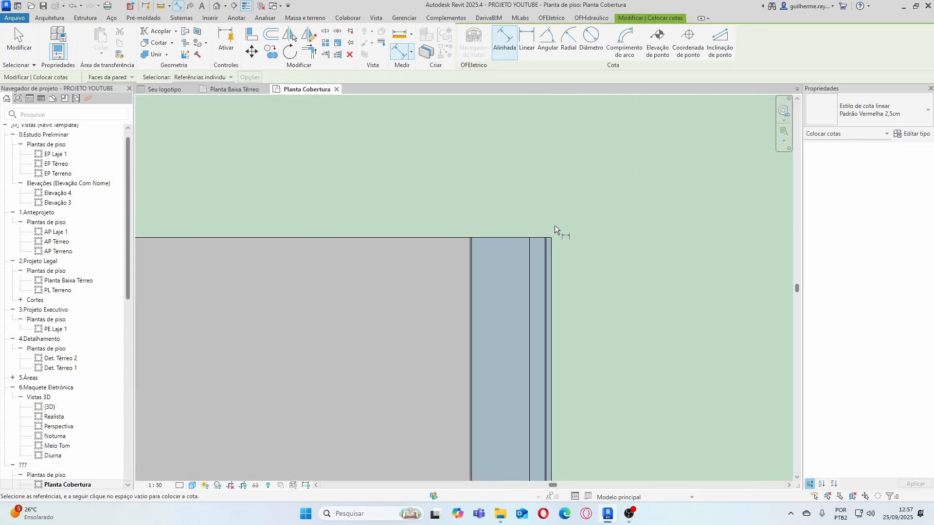
click(551, 253)
scroll(438, 245, up, 4)
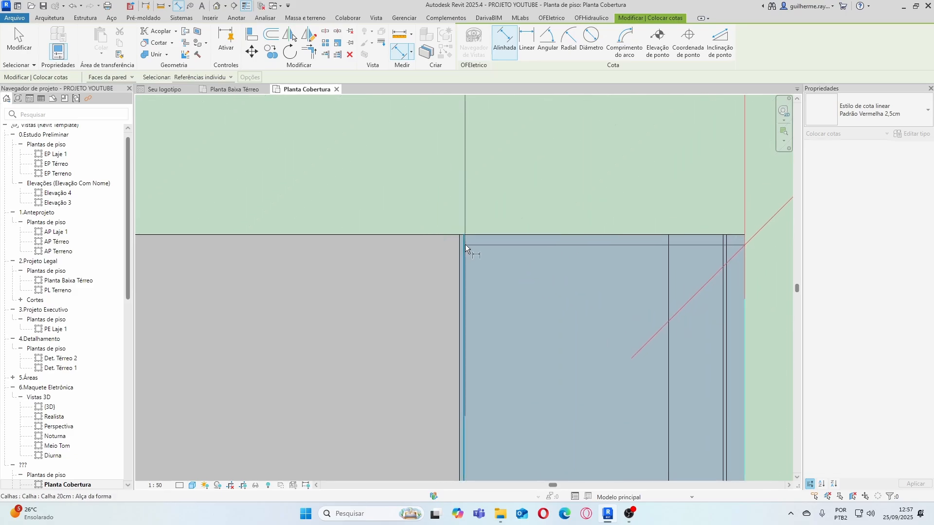
click(458, 243)
scroll(545, 267, down, 6)
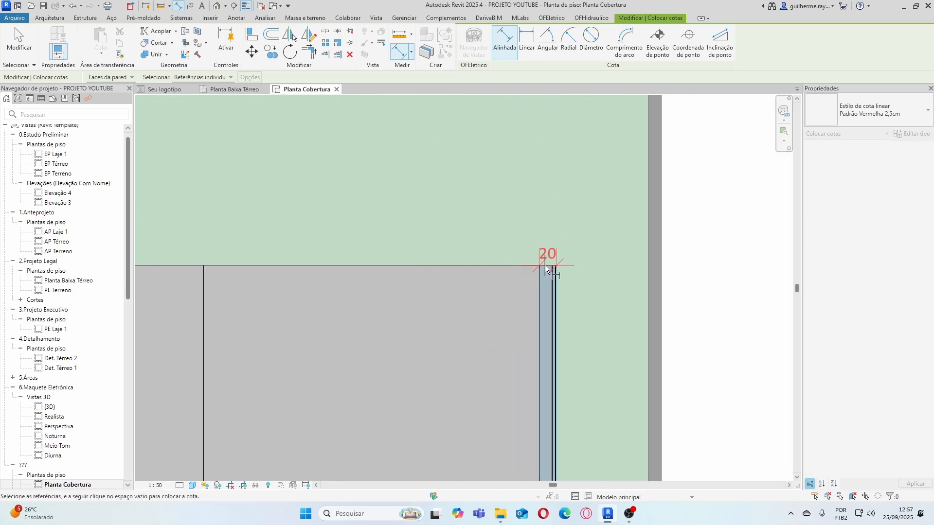
scroll(432, 268, up, 3)
scroll(443, 266, down, 3)
scroll(323, 263, up, 5)
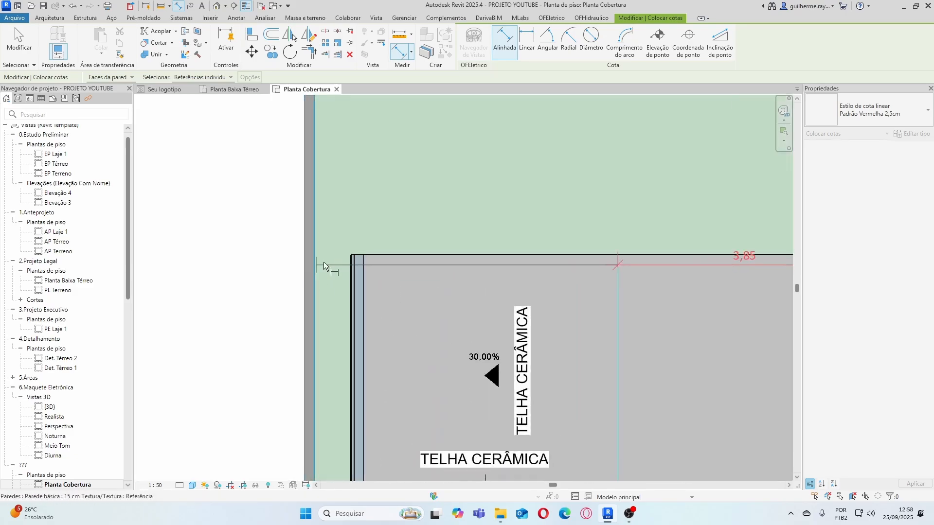
scroll(378, 254, up, 2)
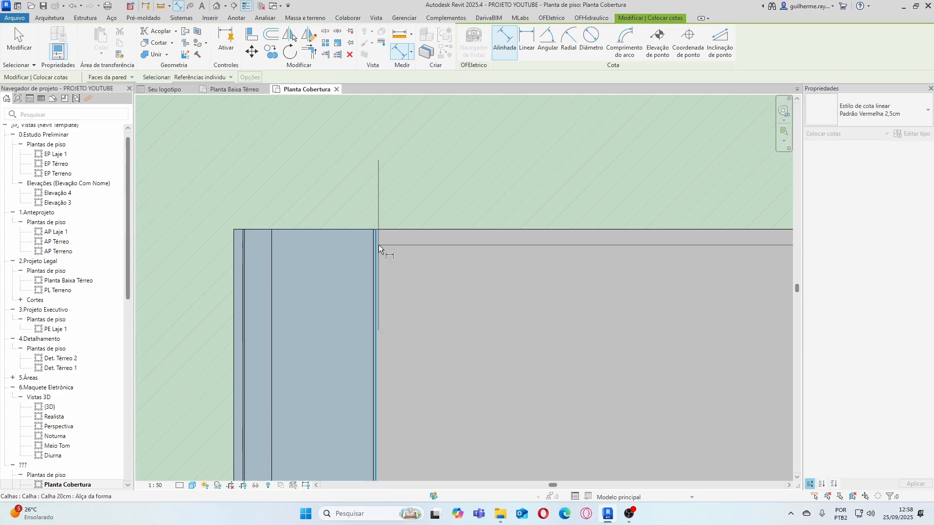
click(234, 240)
scroll(267, 249, down, 5)
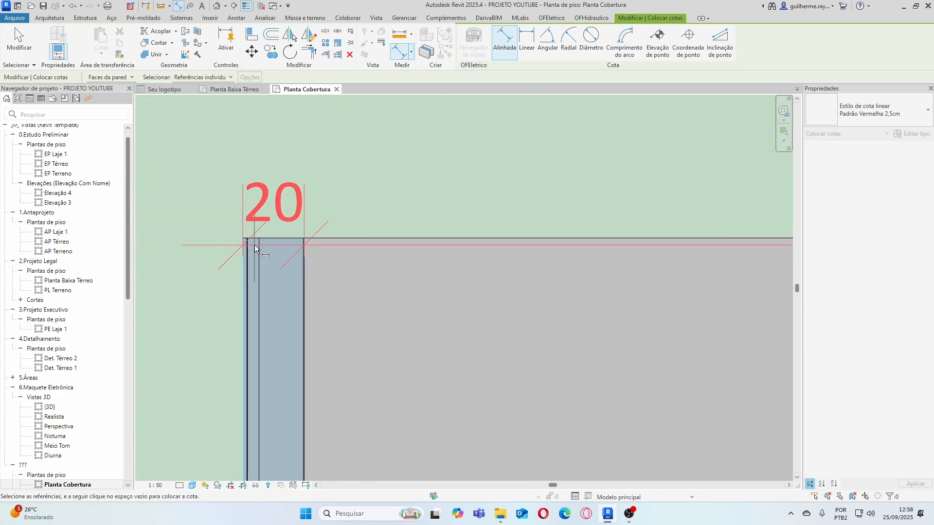
scroll(279, 232, up, 1)
click(279, 233)
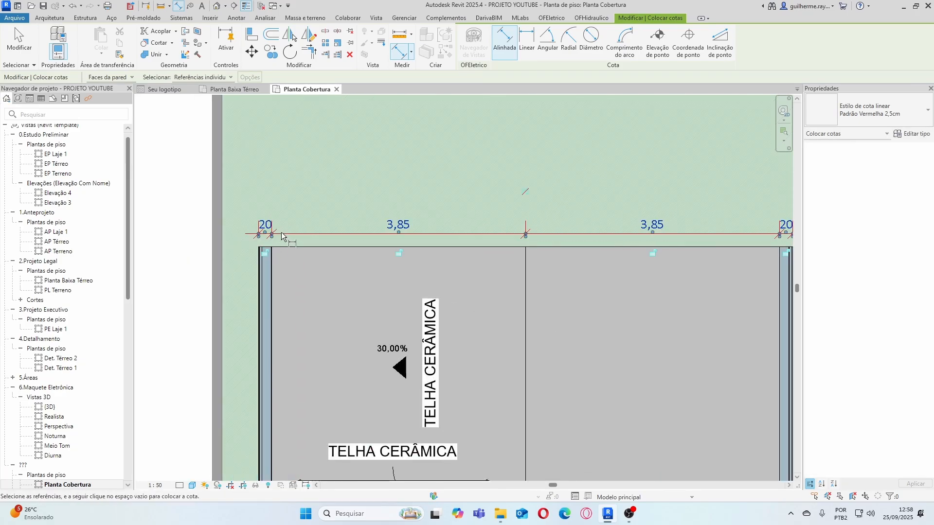
Add an overall aligned dimension between the two gutters' inner edges, placed above the first dimension chain
scroll(281, 232, down, 3)
scroll(585, 242, up, 7)
scroll(574, 229, up, 6)
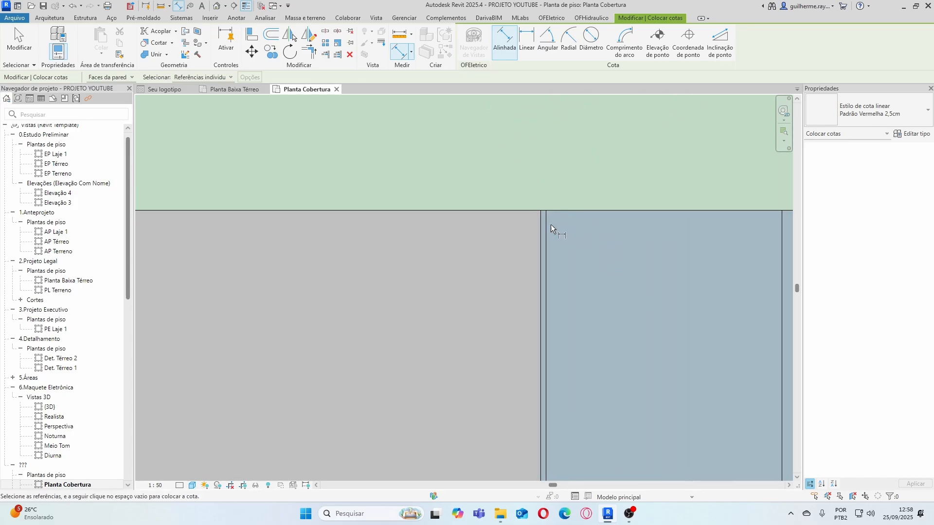
click(540, 215)
scroll(606, 226, down, 4)
scroll(605, 228, down, 6)
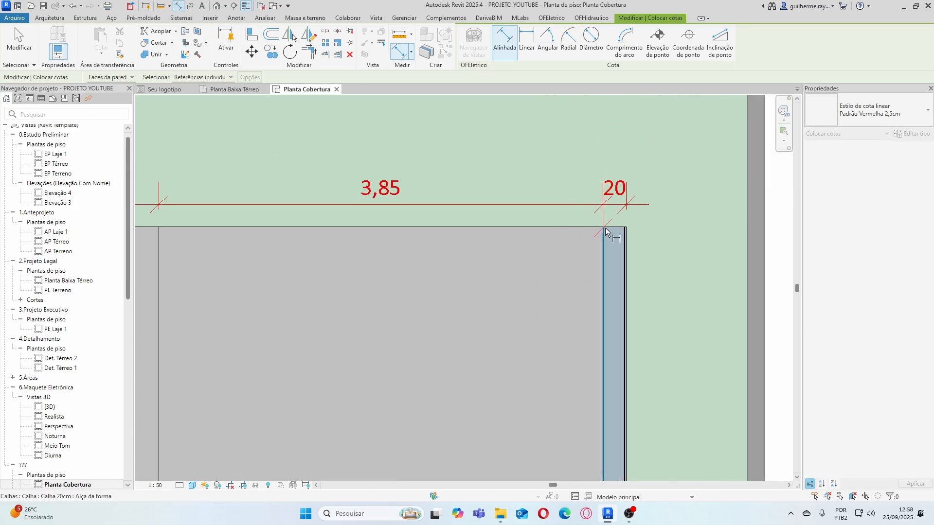
scroll(357, 233, up, 5)
scroll(321, 215, up, 3)
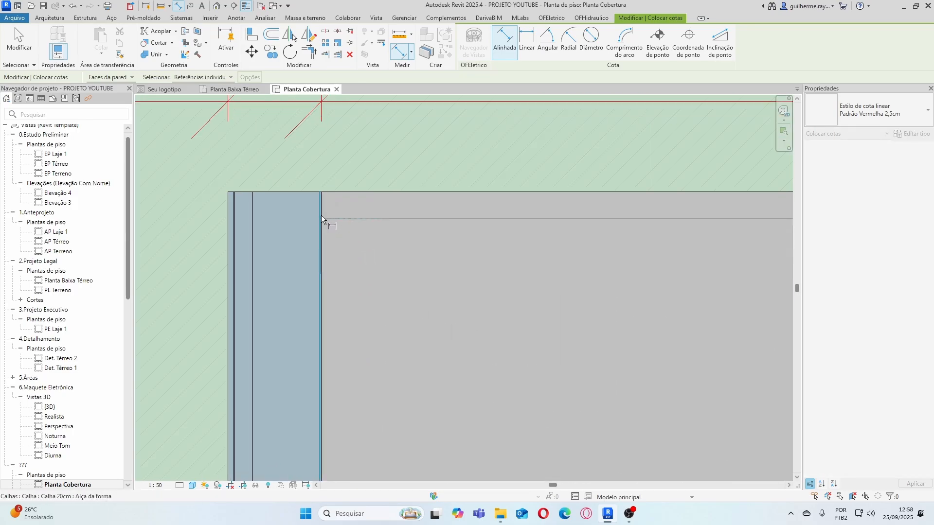
scroll(340, 265, down, 5)
click(343, 268)
scroll(370, 238, down, 2)
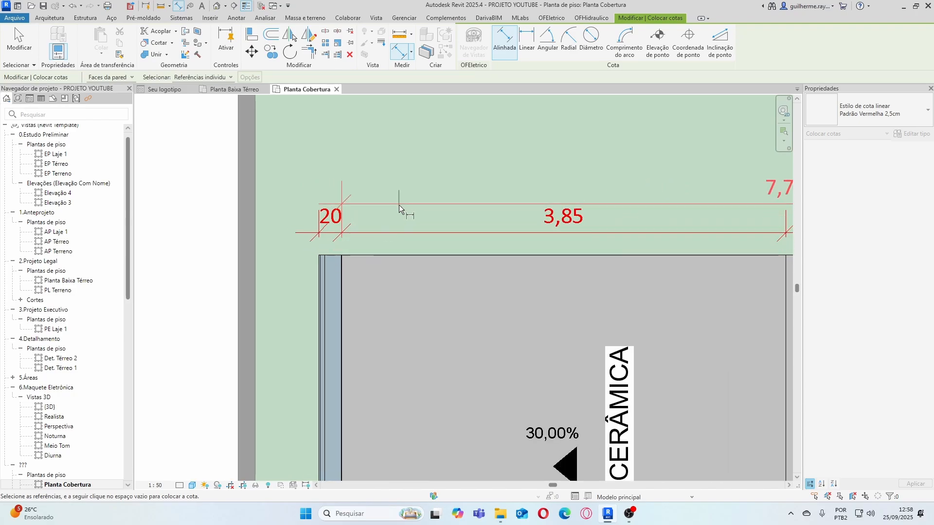
click(405, 188)
Dimension from the right gutter's inner edge to the outer face of the right boundary wall, in line with the overall dimension
scroll(416, 197, down, 5)
scroll(686, 197, up, 8)
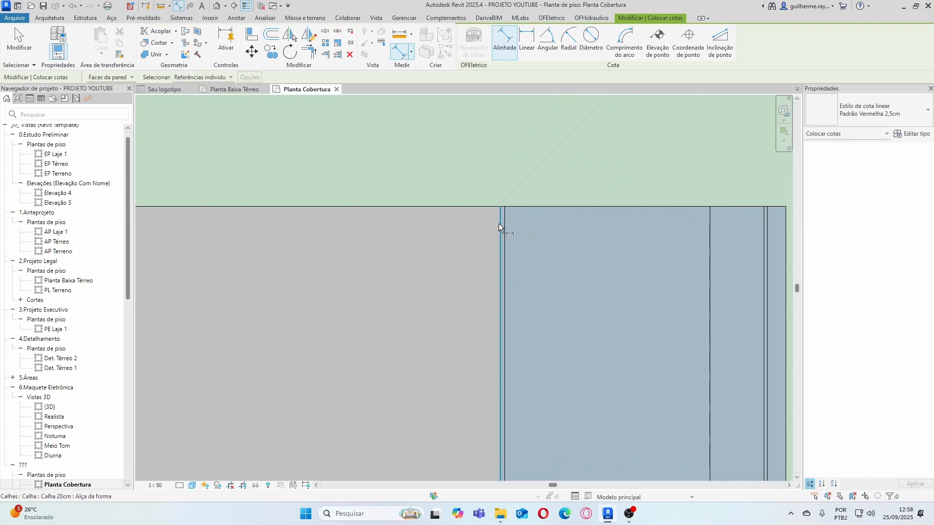
click(498, 224)
scroll(460, 244, down, 5)
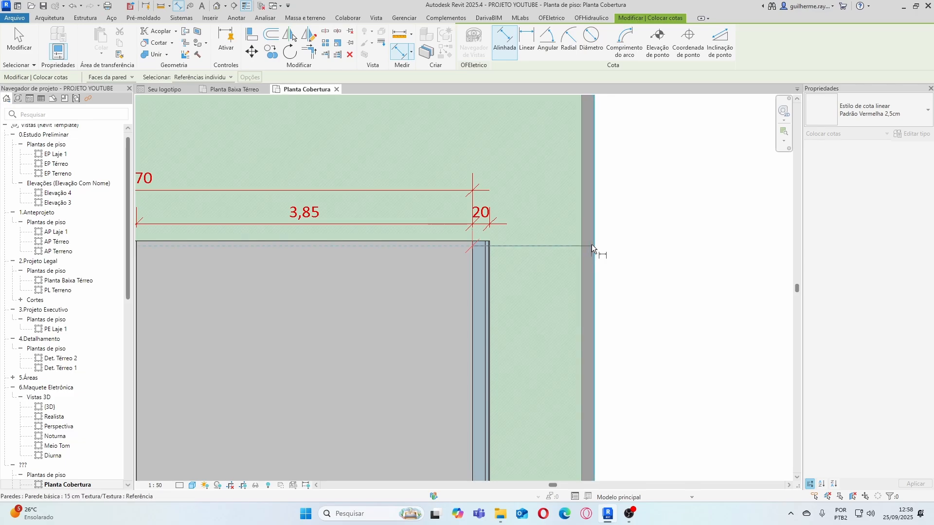
click(594, 244)
click(542, 191)
scroll(593, 214, down, 2)
scroll(594, 215, down, 3)
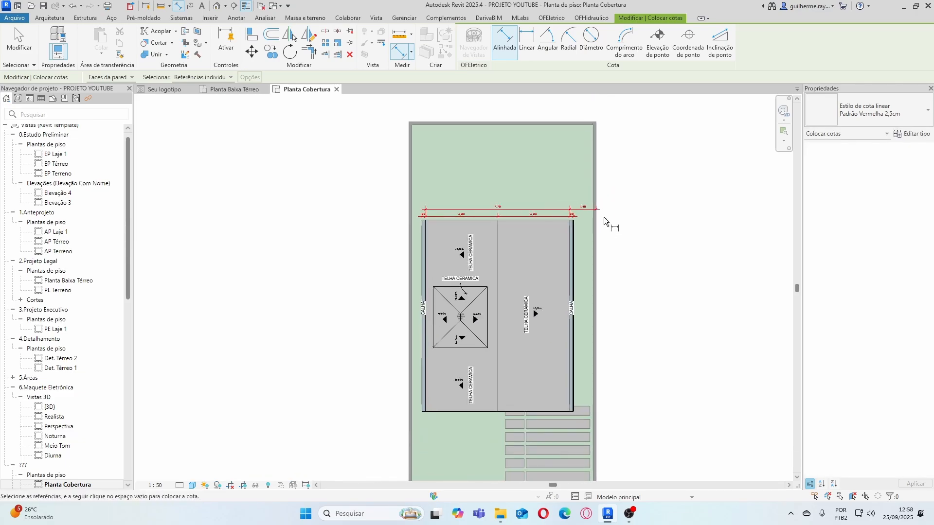
scroll(428, 222, up, 6)
scroll(464, 217, up, 6)
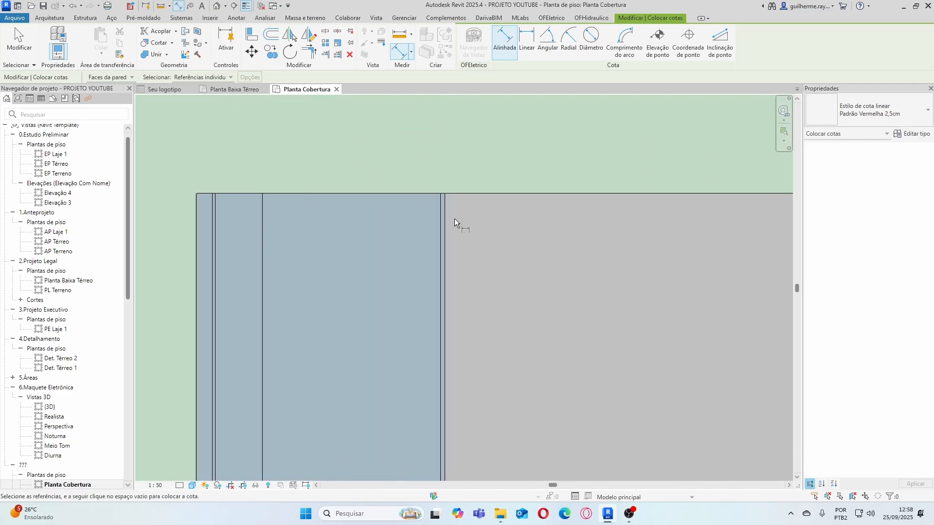
scroll(526, 237, down, 2)
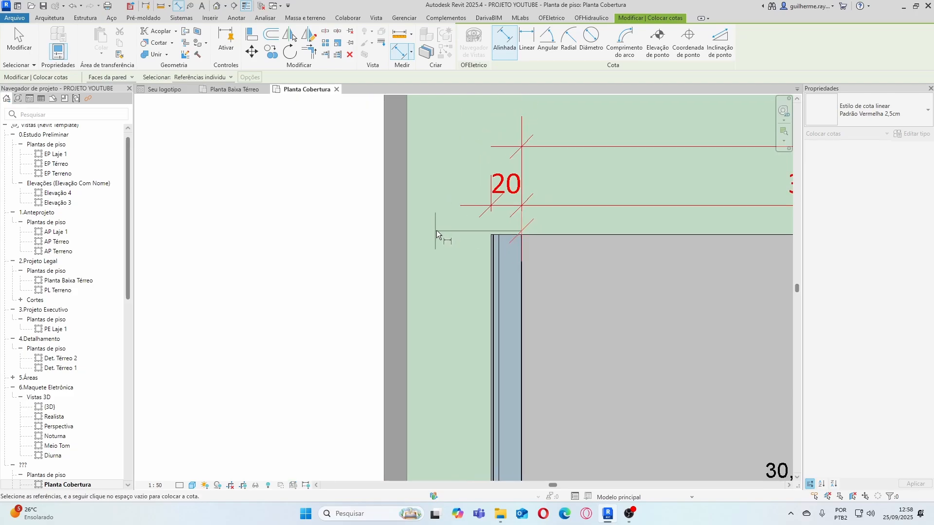
key(Escape)
key(Escape)
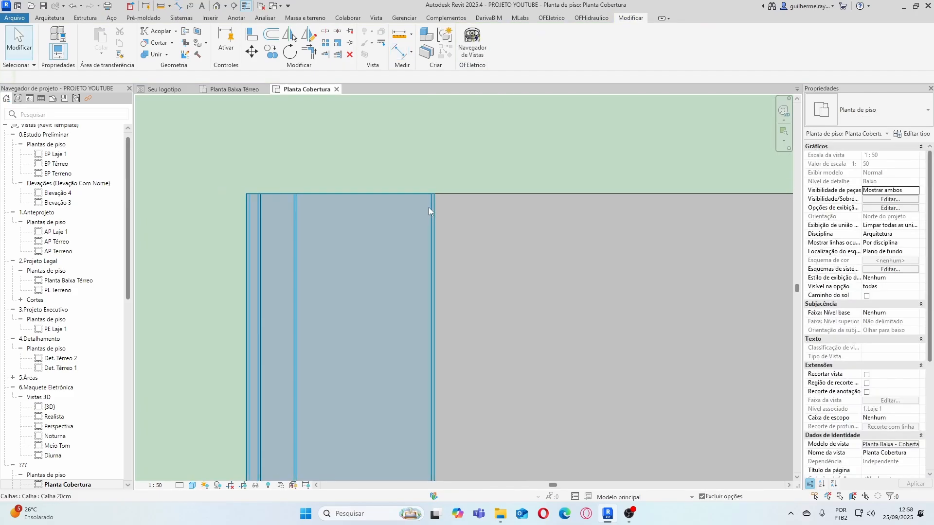
Dimension from the left gutter's inner edge to the outer face of the left boundary wall, in line with the overall dimension
click(398, 51)
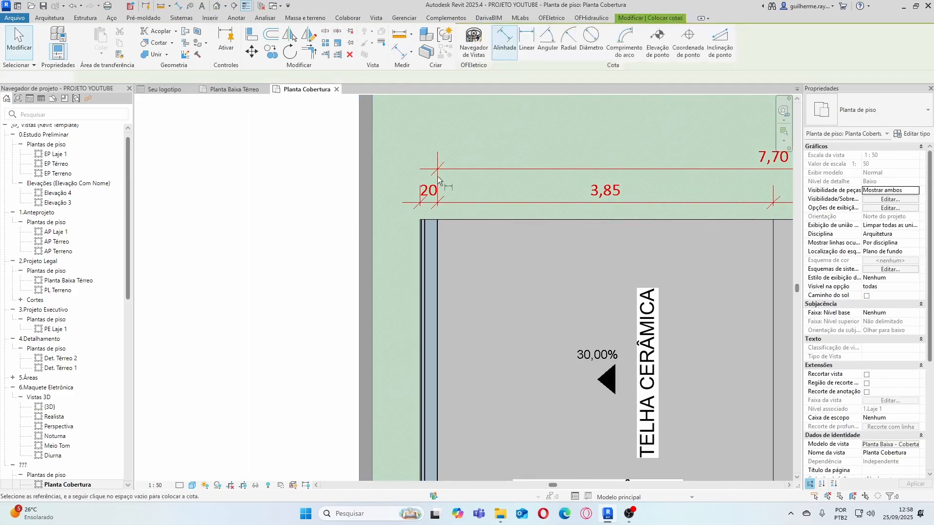
scroll(433, 223, up, 5)
click(412, 262)
scroll(474, 248, down, 5)
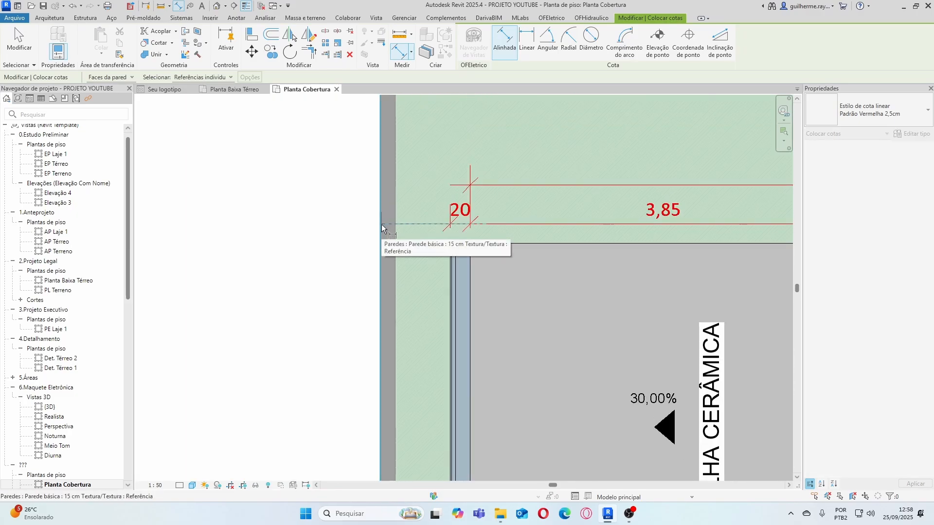
click(382, 224)
click(413, 186)
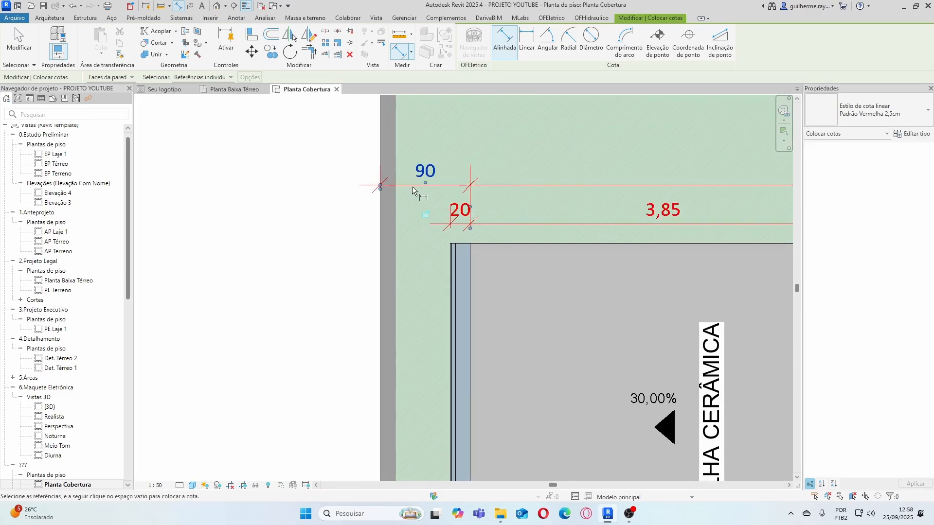
Add a vertical aligned dimension from the upper boundary wall's outer face to the roof's upper edge, over the right roof plane
scroll(413, 185, down, 5)
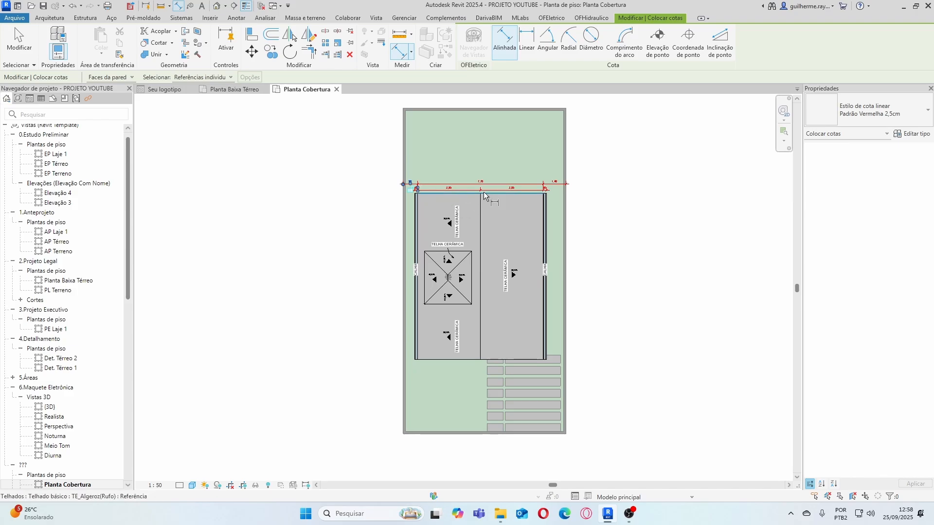
scroll(522, 196, up, 2)
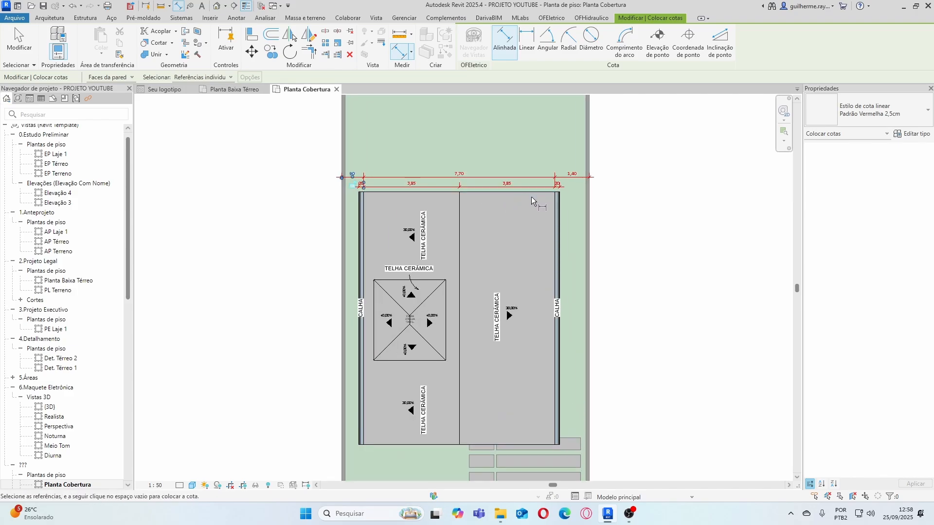
scroll(532, 196, down, 2)
scroll(527, 124, up, 2)
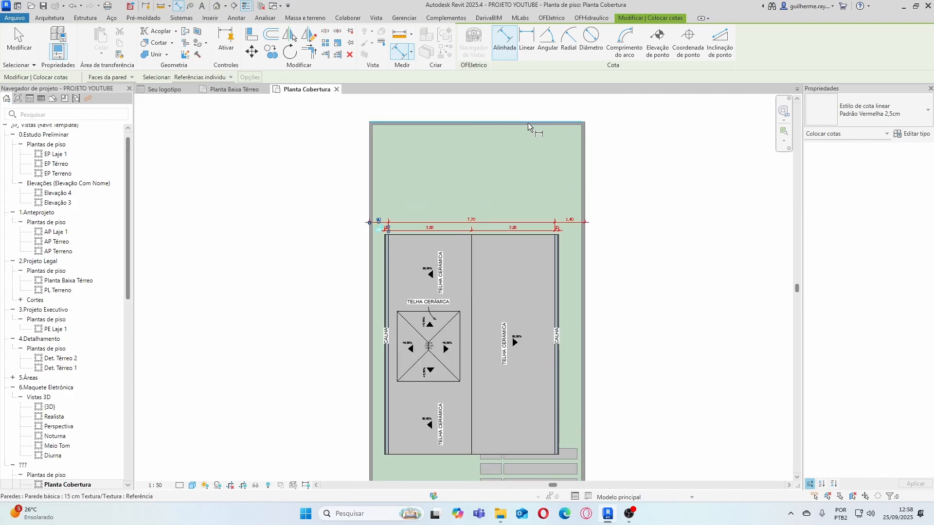
click(532, 121)
scroll(540, 222, up, 3)
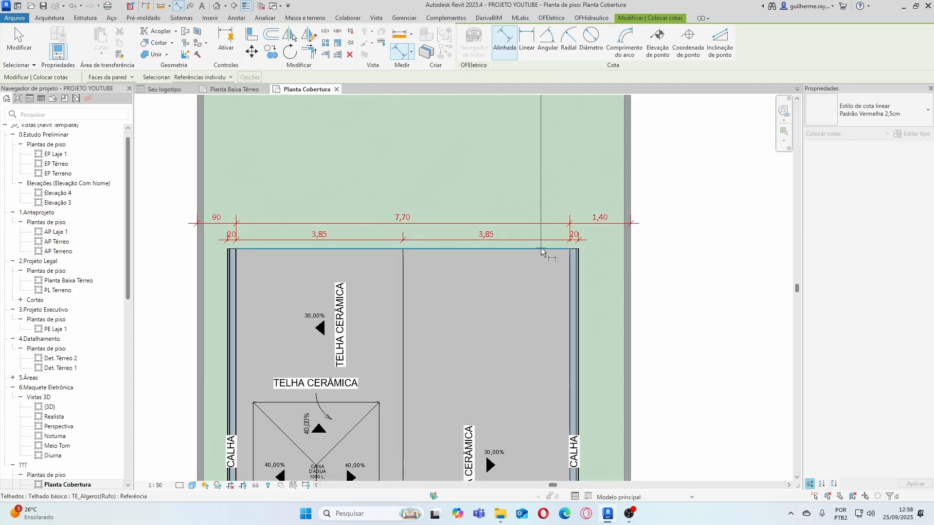
scroll(545, 246, up, 2)
scroll(573, 254, down, 6)
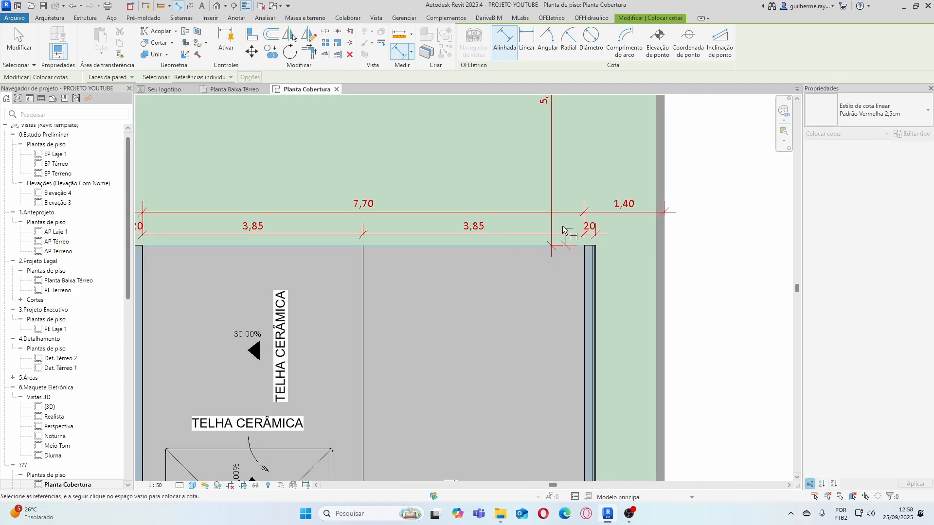
Dimension the roof's full length and its lower edge's distance to the lower boundary wall's outer face, in line with the vertical dimension above
scroll(561, 306, up, 5)
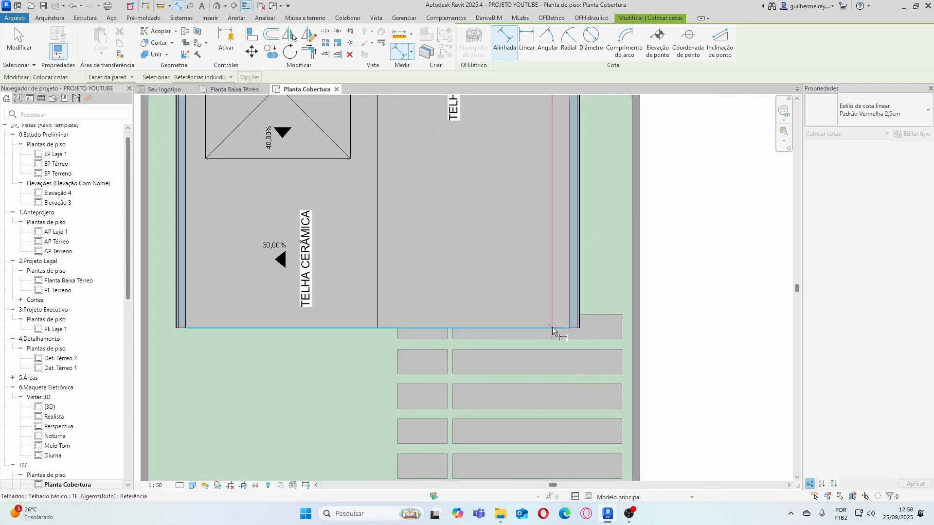
scroll(553, 327, down, 2)
scroll(538, 292, down, 3)
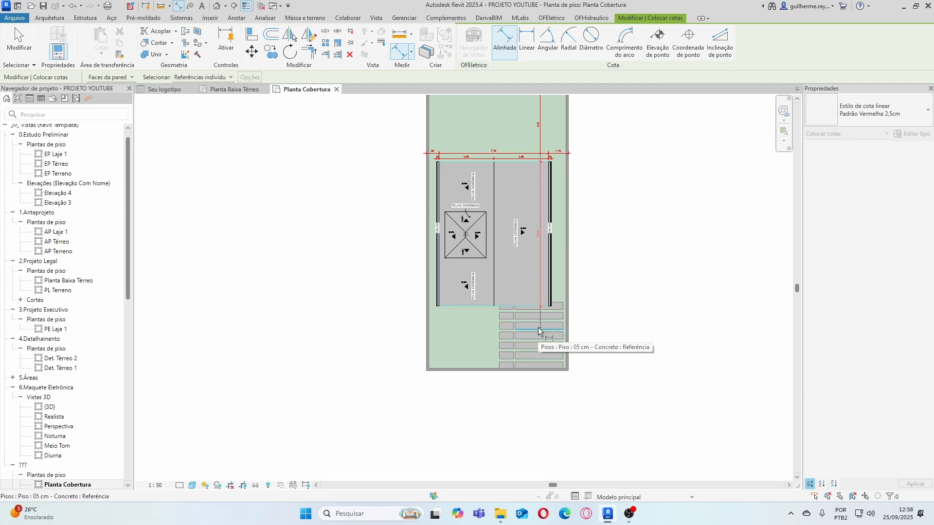
scroll(536, 360, up, 3)
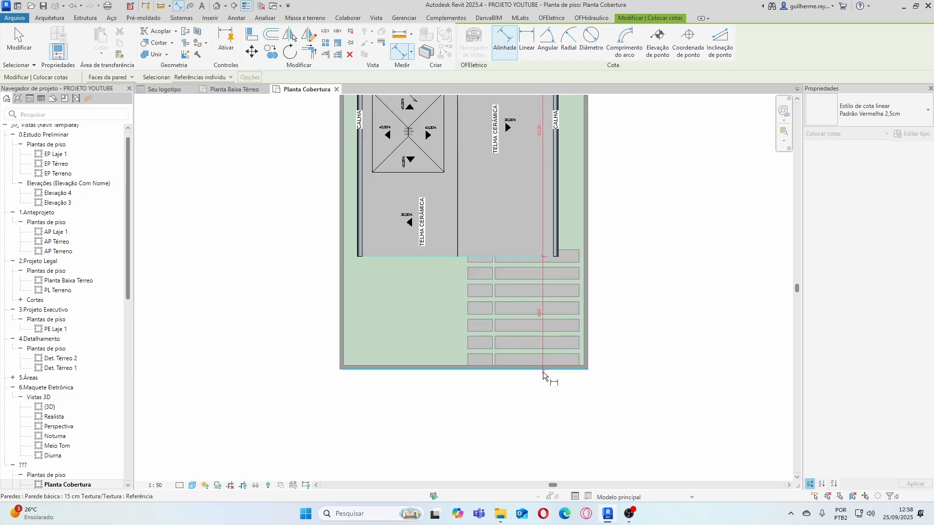
scroll(535, 177, up, 1)
scroll(520, 215, down, 2)
scroll(530, 112, up, 5)
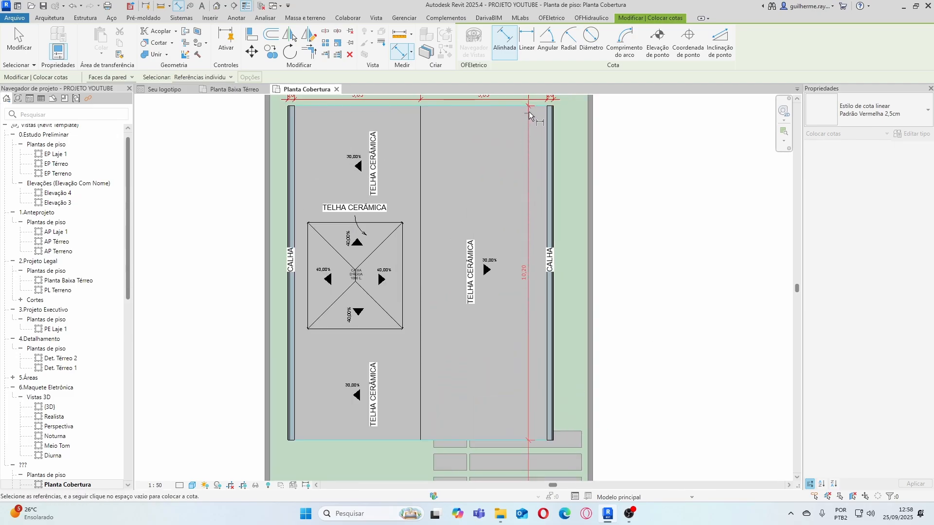
scroll(474, 249, down, 3)
scroll(475, 246, down, 4)
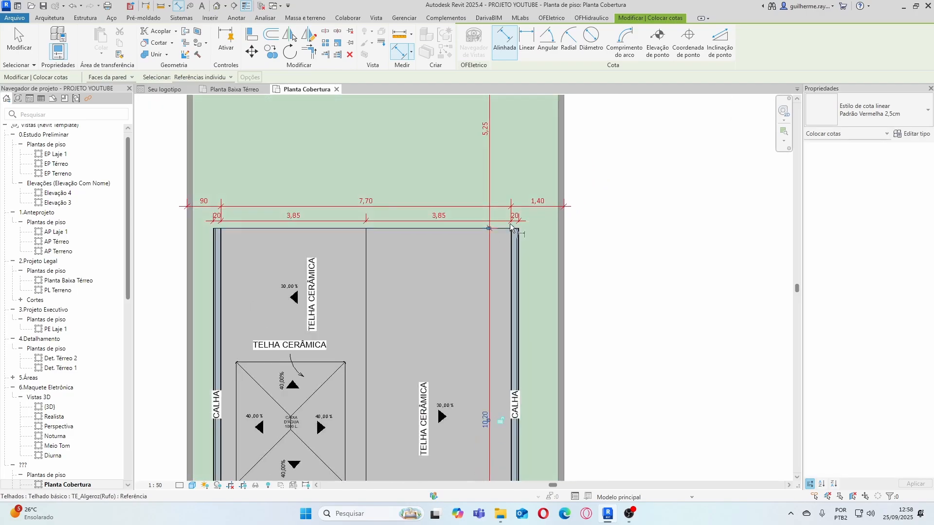
Add a vertical dimension from the roof's lower edge to the lower boundary wall, left of the paving slabs, and end the dimension command
scroll(520, 229, down, 2)
scroll(475, 320, up, 4)
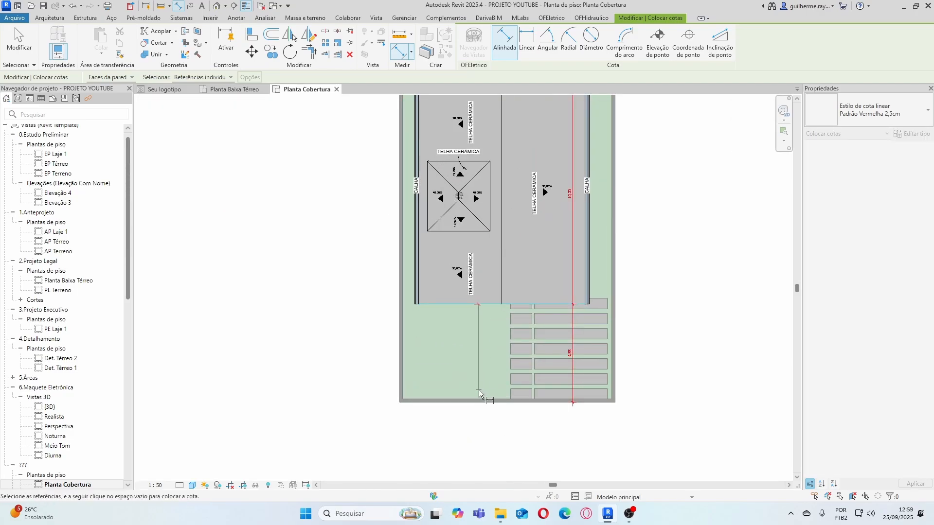
click(485, 303)
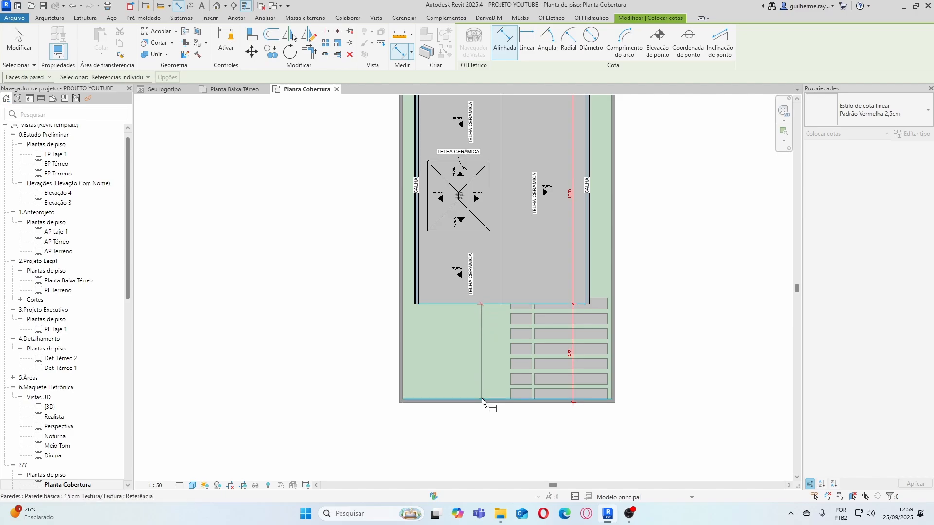
click(482, 397)
click(481, 366)
key(Escape)
scroll(482, 362, down, 3)
scroll(503, 329, up, 2)
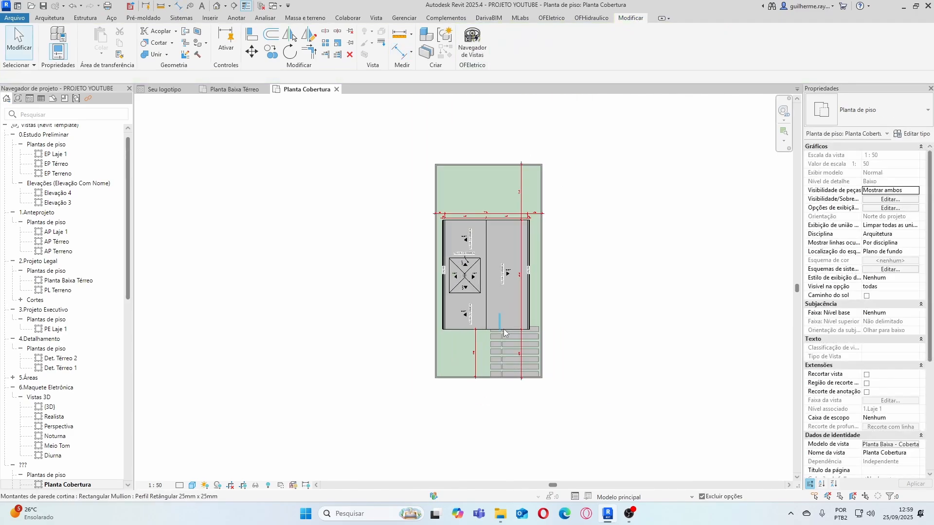
scroll(492, 332, up, 1)
scroll(501, 293, up, 2)
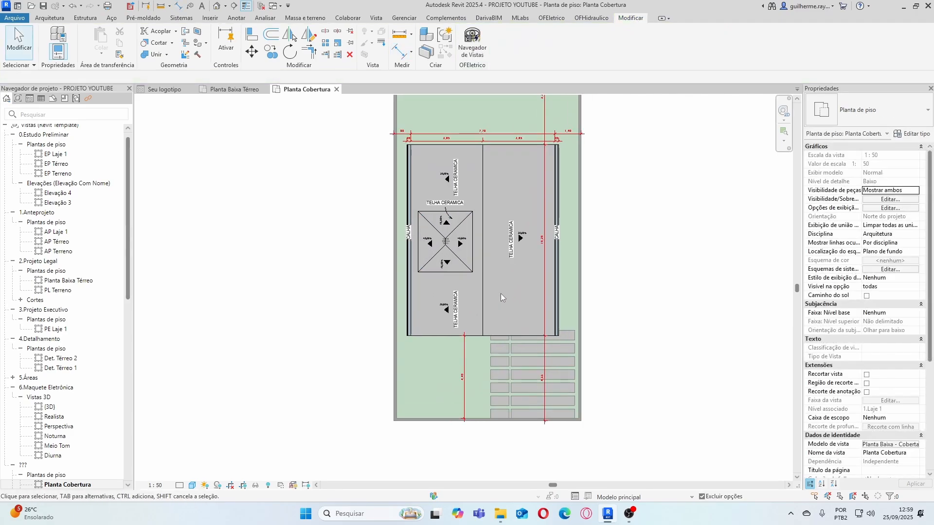
Look over the finished roof plan, checking its slope tags, material notes and dimensions
scroll(521, 252, up, 1)
scroll(525, 243, down, 2)
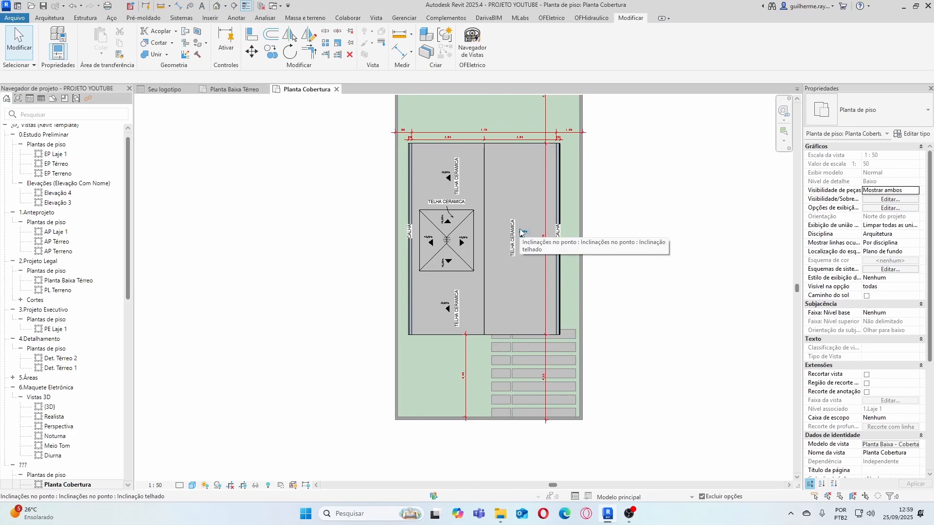
scroll(543, 194, up, 1)
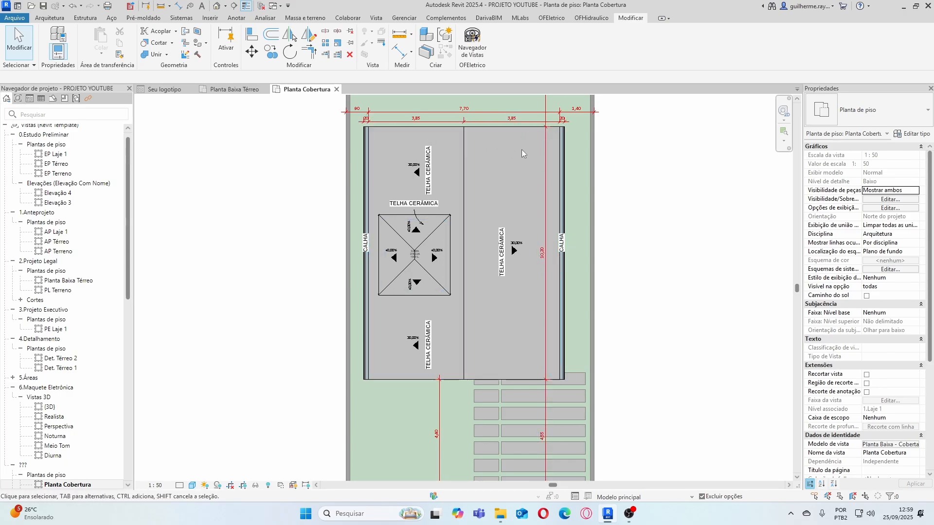
scroll(515, 164, down, 1)
scroll(476, 248, up, 1)
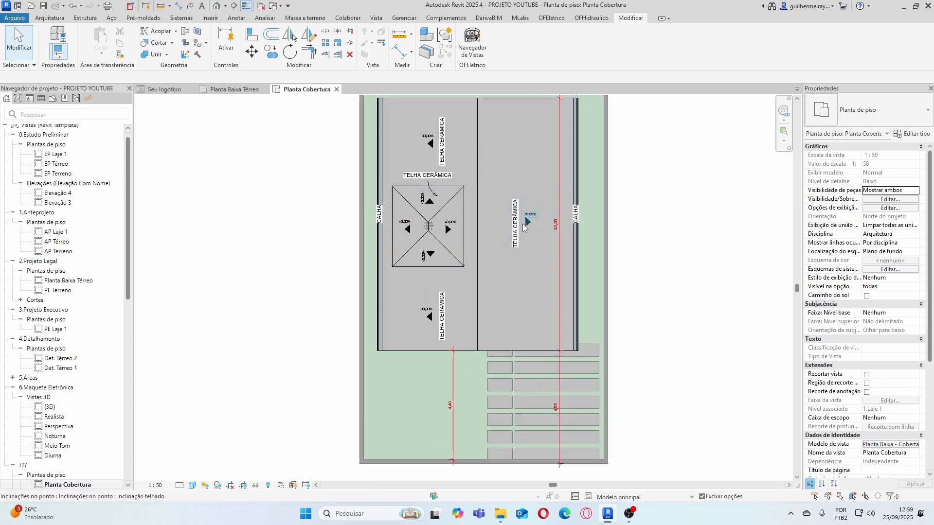
scroll(486, 234, down, 1)
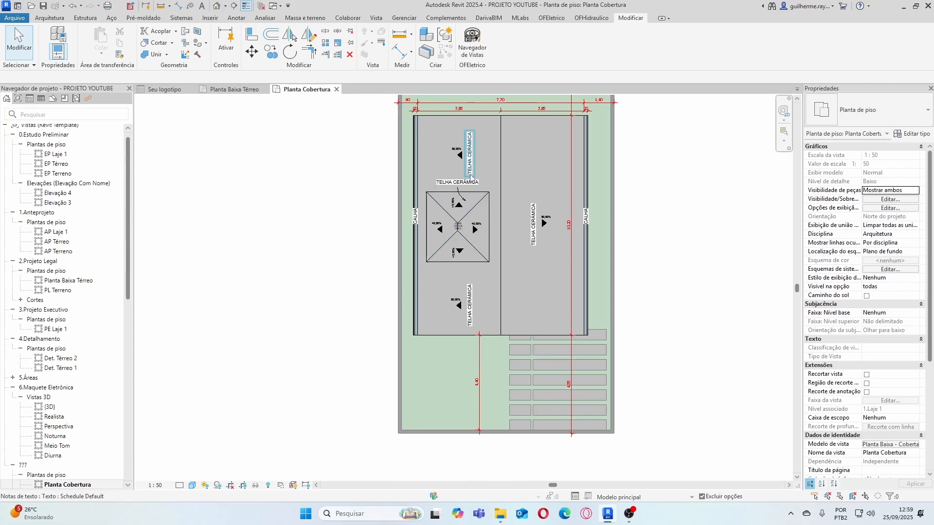
scroll(503, 205, down, 1)
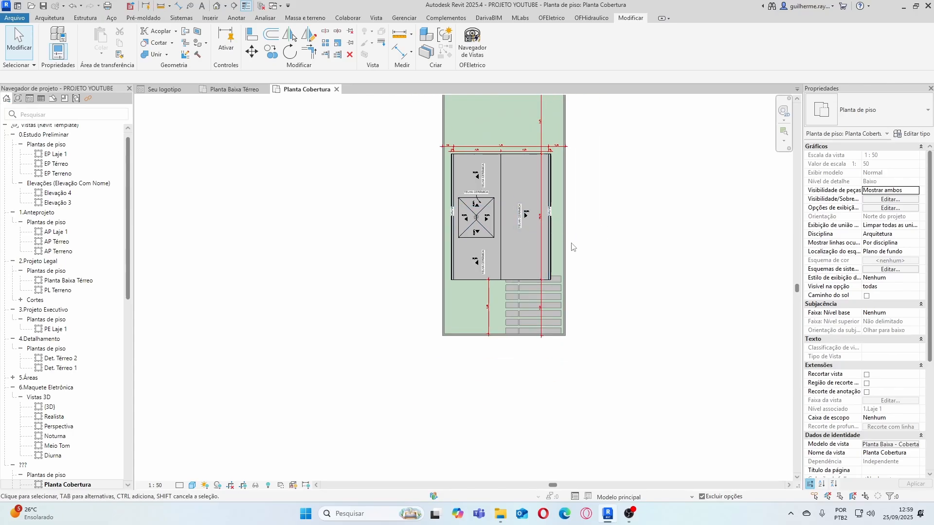
scroll(573, 216, down, 1)
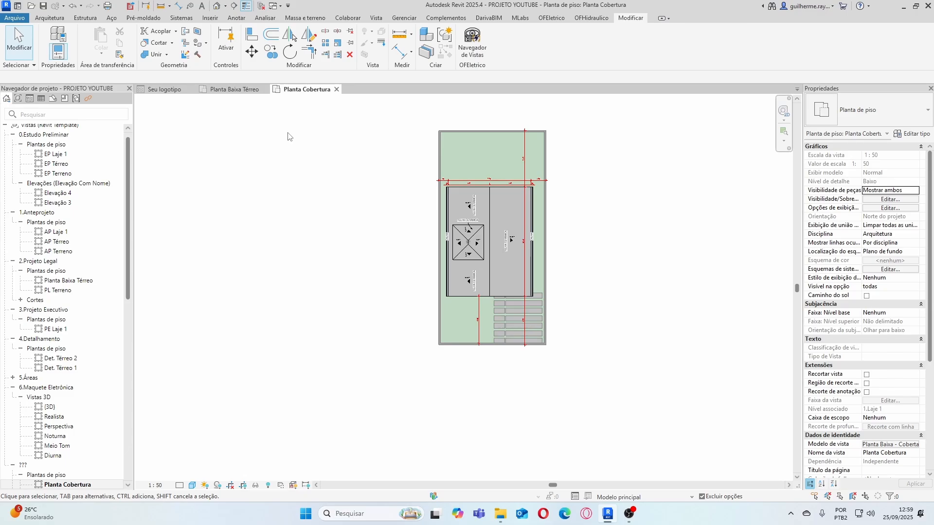
Open the PLANTA BAIXA LAYOUT and PE Térreo floor plan views to compare them
scroll(102, 295, down, 3)
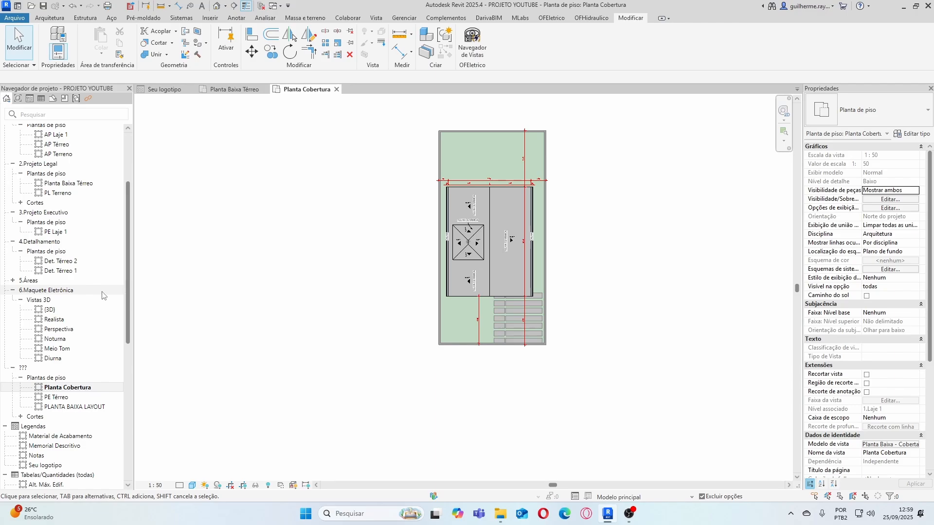
scroll(102, 295, down, 3)
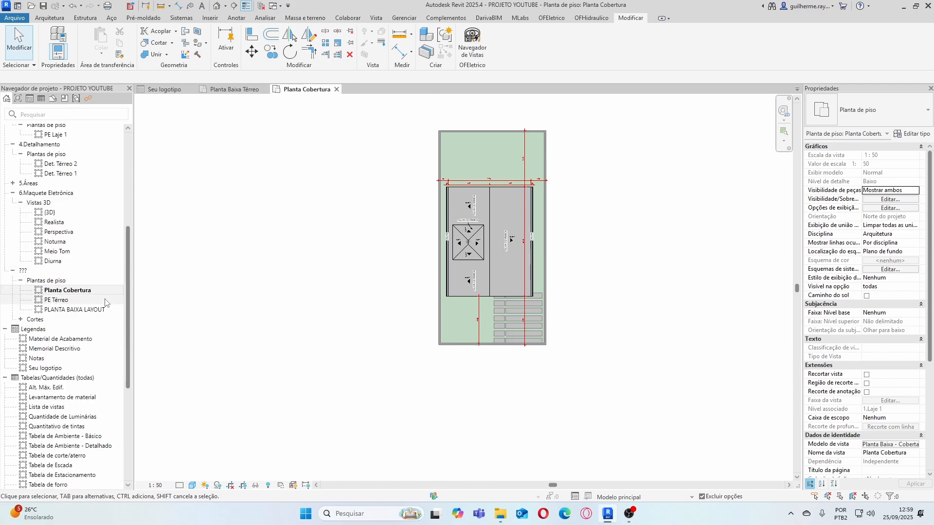
double_click(79, 313)
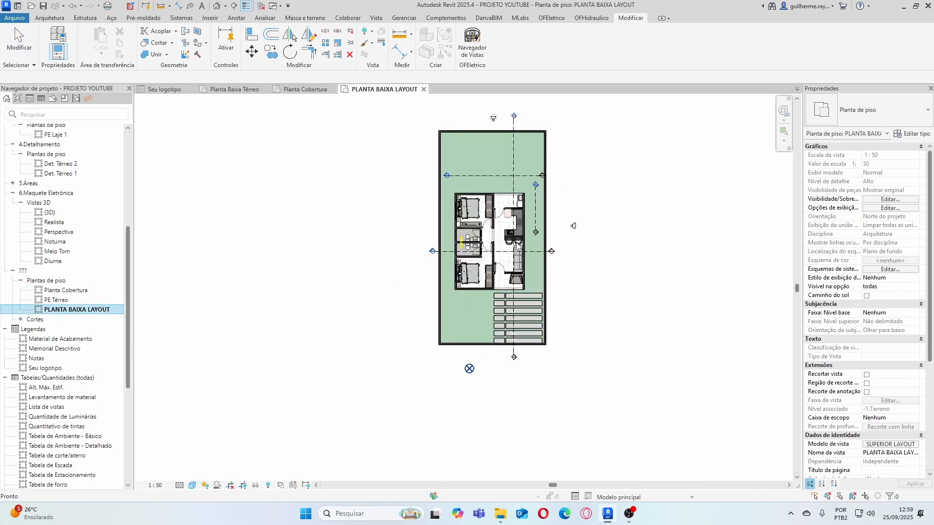
scroll(542, 257, up, 2)
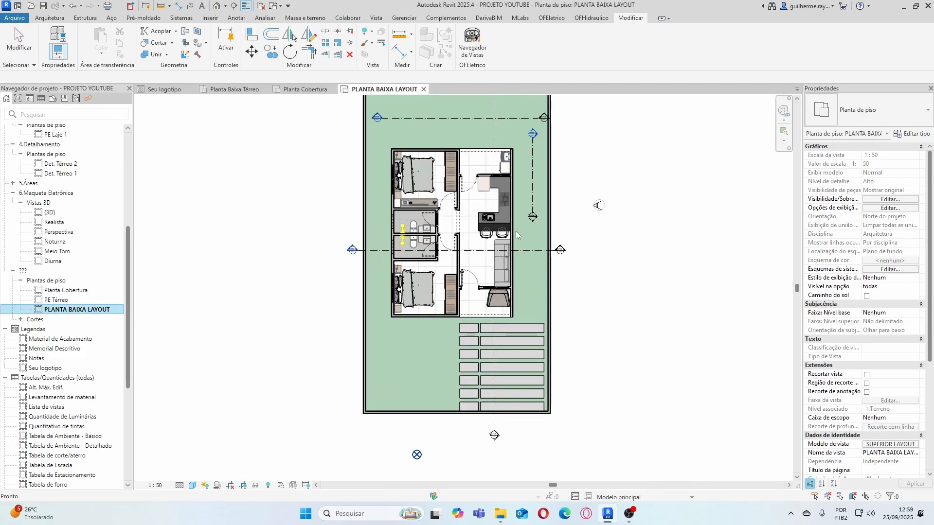
scroll(514, 230, down, 1)
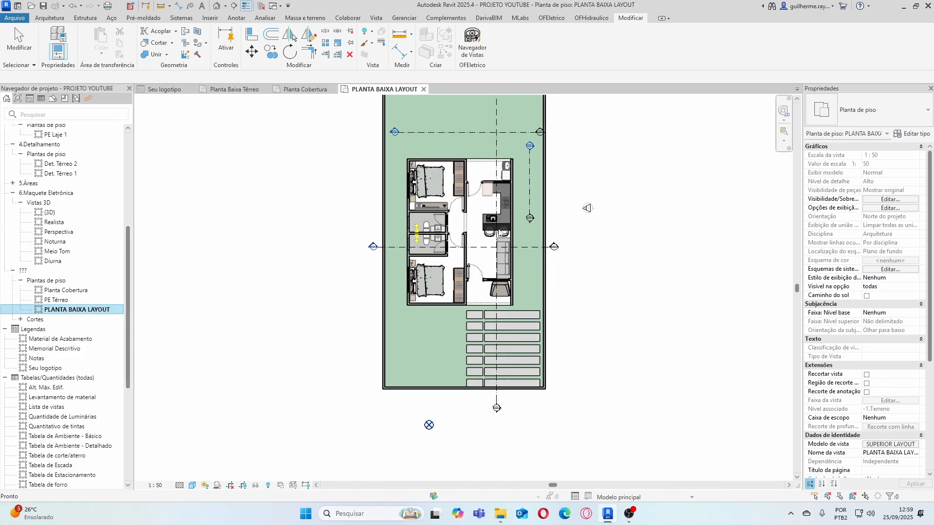
click(63, 302)
double_click(62, 301)
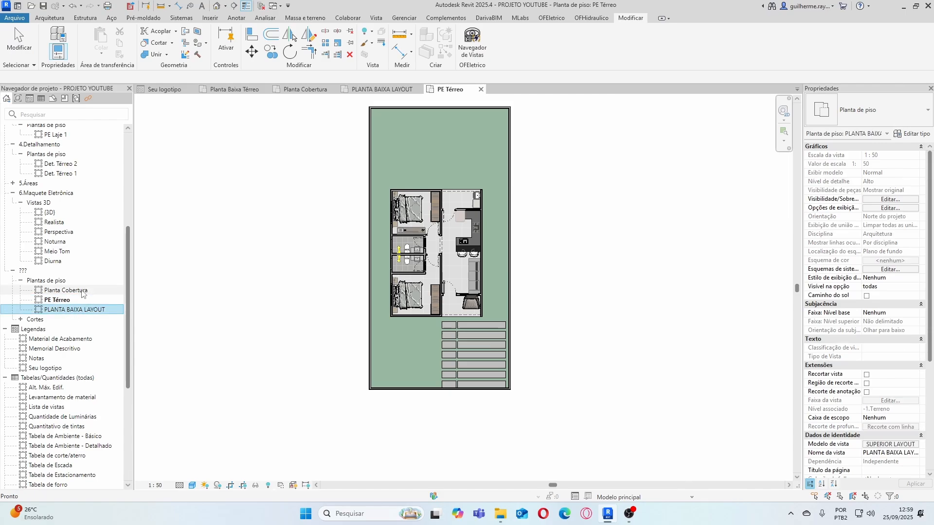
click(72, 303)
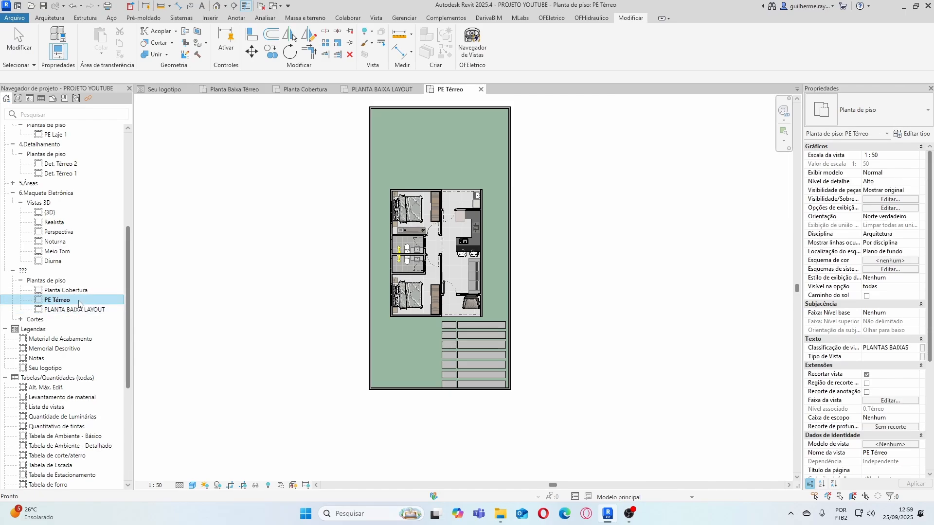
Rename the PLANTA BAIXA LAYOUT view as PLANTA TESTE
click(78, 310)
right_click(82, 311)
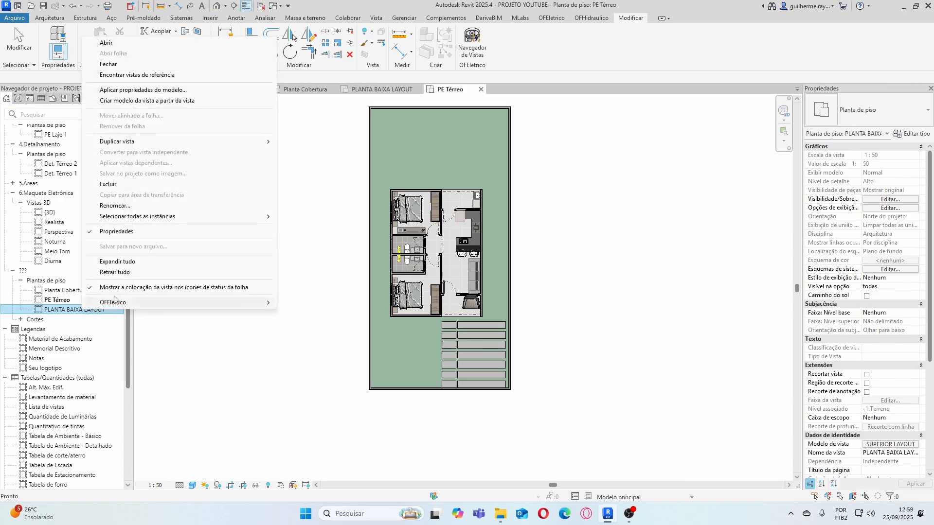
click(132, 206)
click(86, 310)
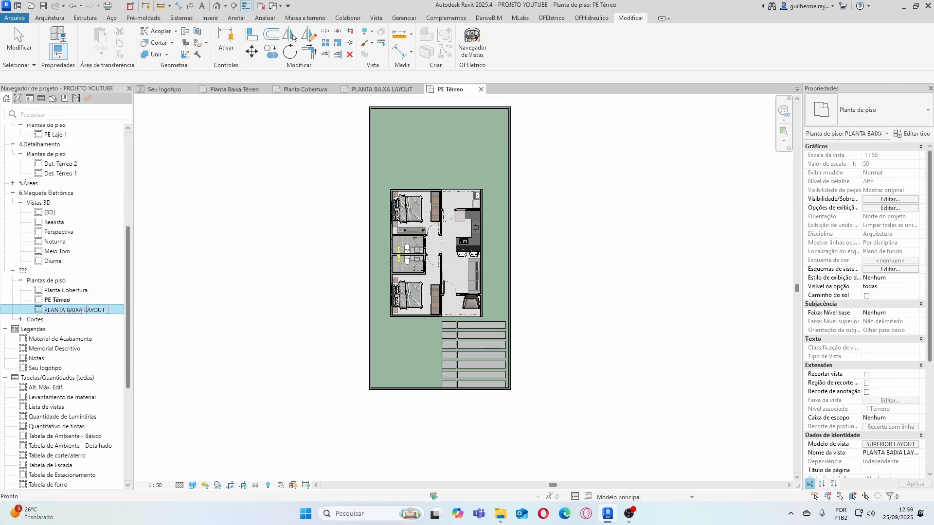
drag(108, 309, 75, 310)
text(TESTE)
key(Return)
Rename the PE Térreo floor plan view as Planta Baixa Layout
click(71, 301)
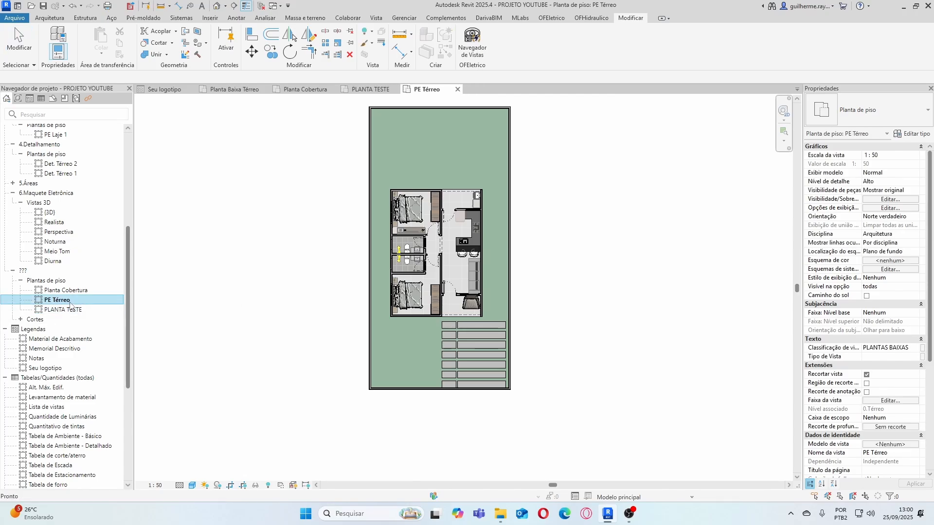
right_click(71, 305)
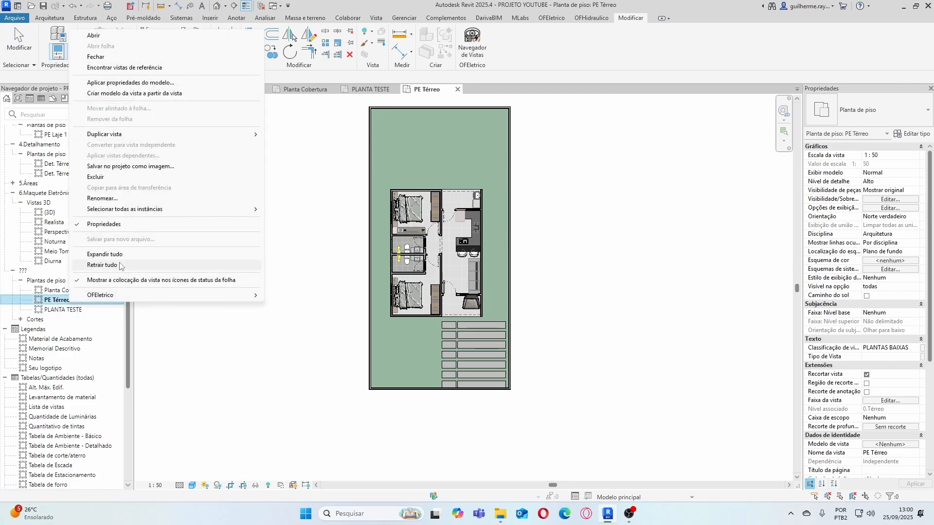
click(110, 198)
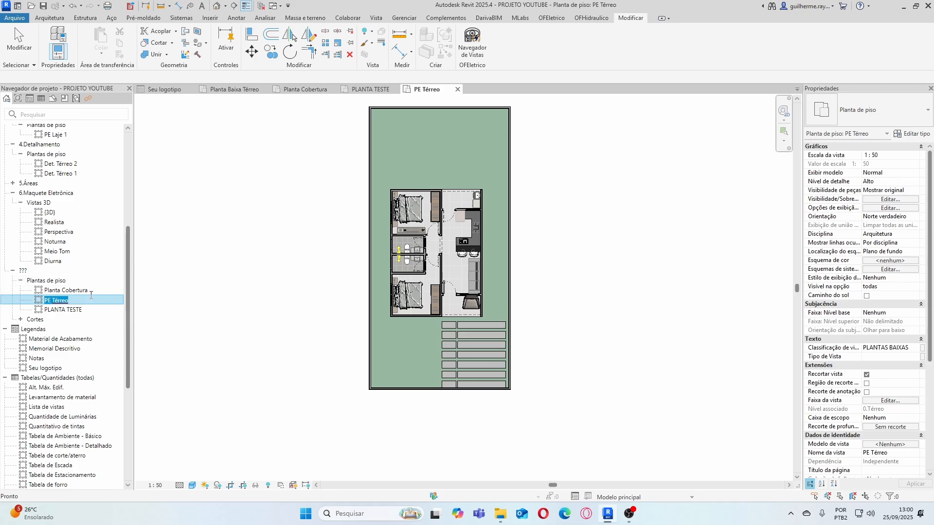
text(P)
text(lanta Baixa Layout)
click(209, 309)
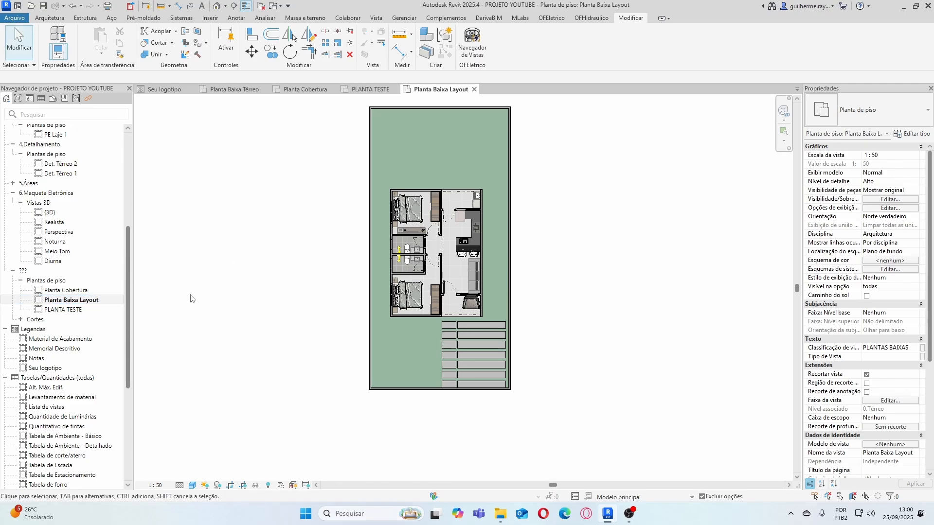
Rename the Planta Baixa Layout view as Planta Baixa Humanizada
scroll(452, 241, up, 1)
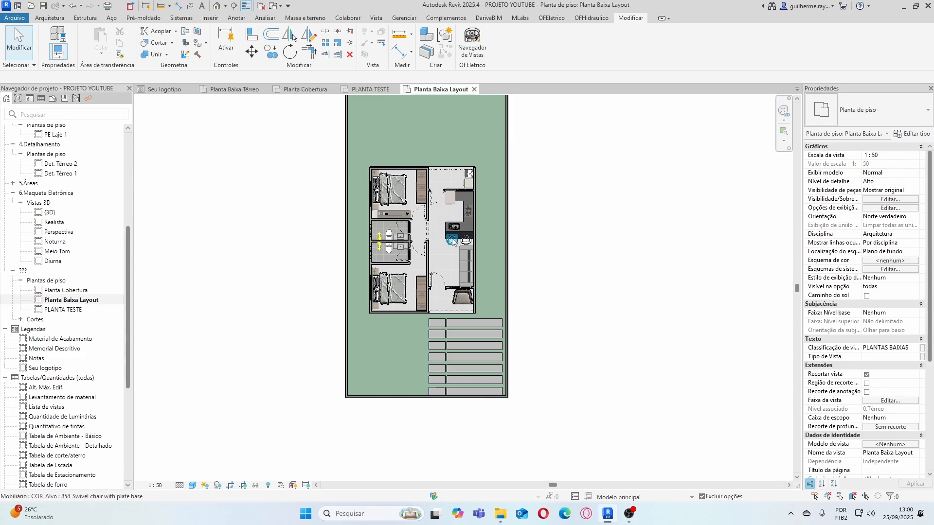
scroll(461, 218, up, 2)
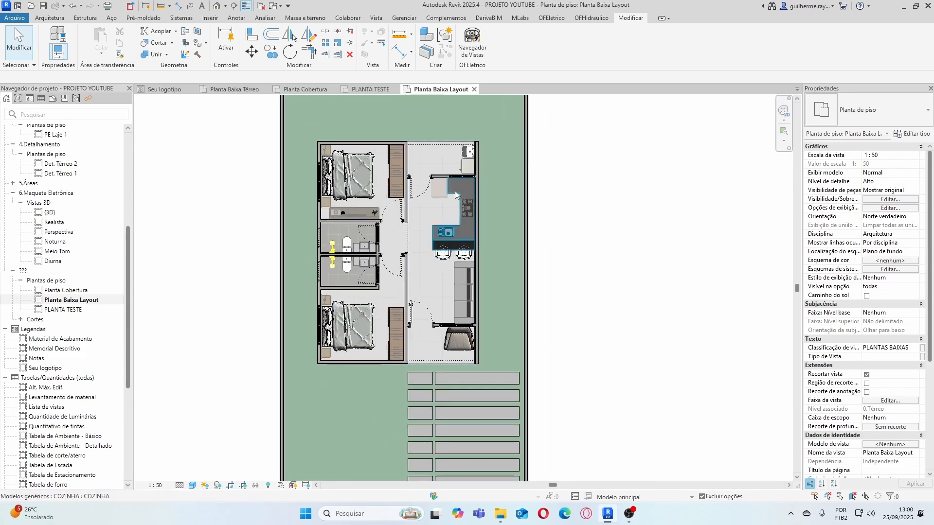
scroll(456, 195, up, 1)
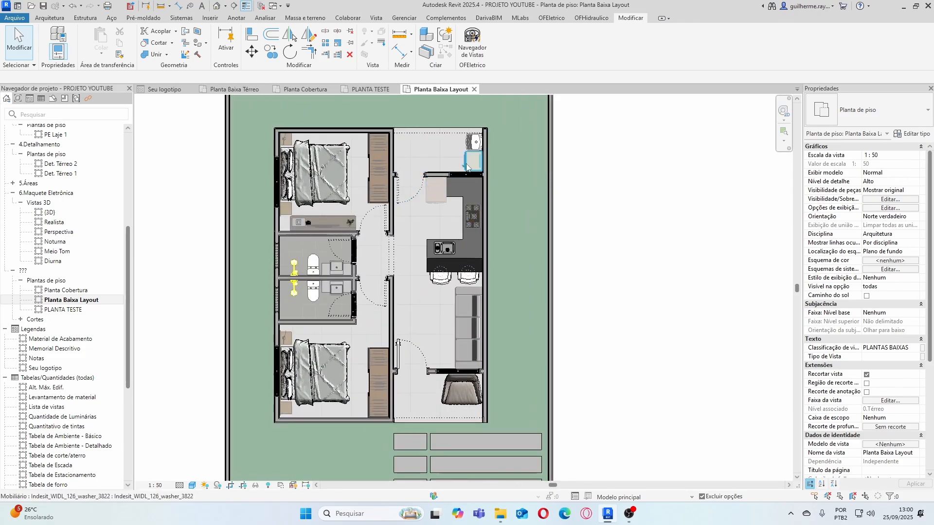
right_click(90, 303)
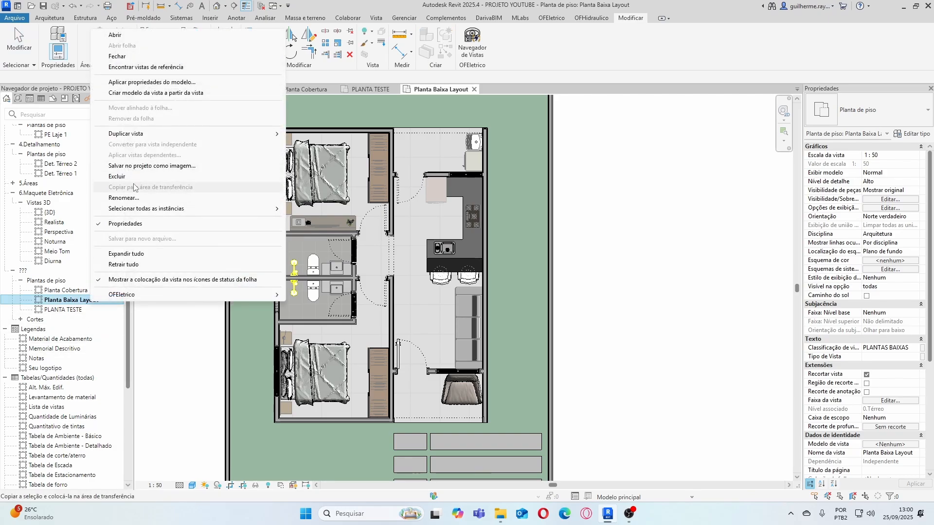
click(135, 203)
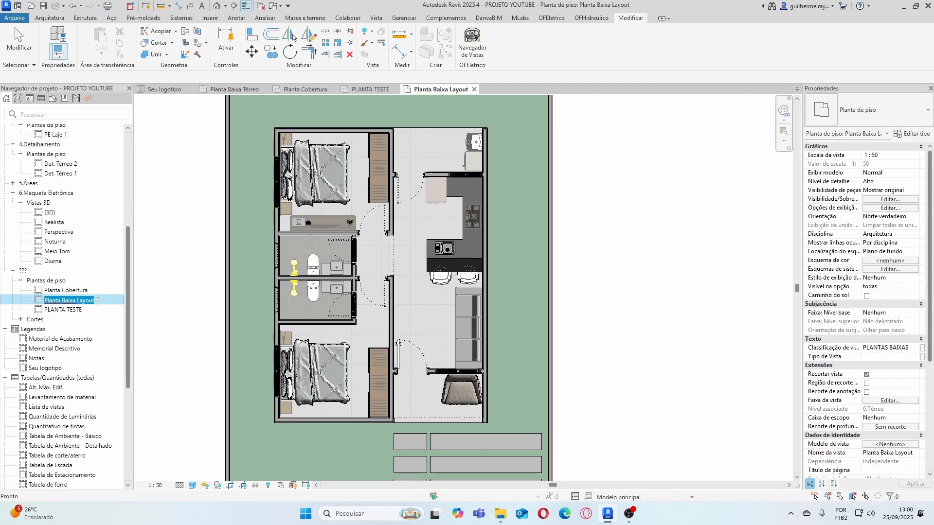
click(97, 301)
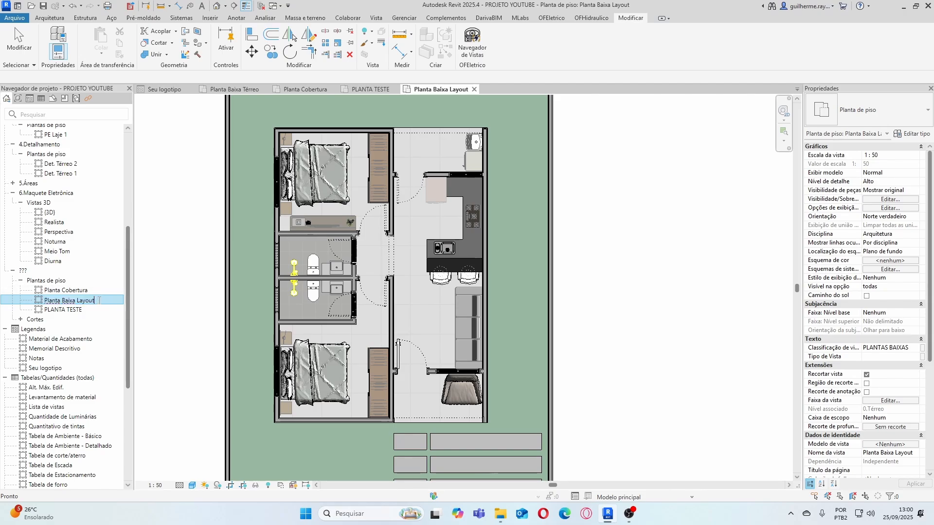
drag(98, 301, 78, 295)
text(h)
text(uma)
text(n)
text(izada)
text(H)
scroll(102, 300, up, 2)
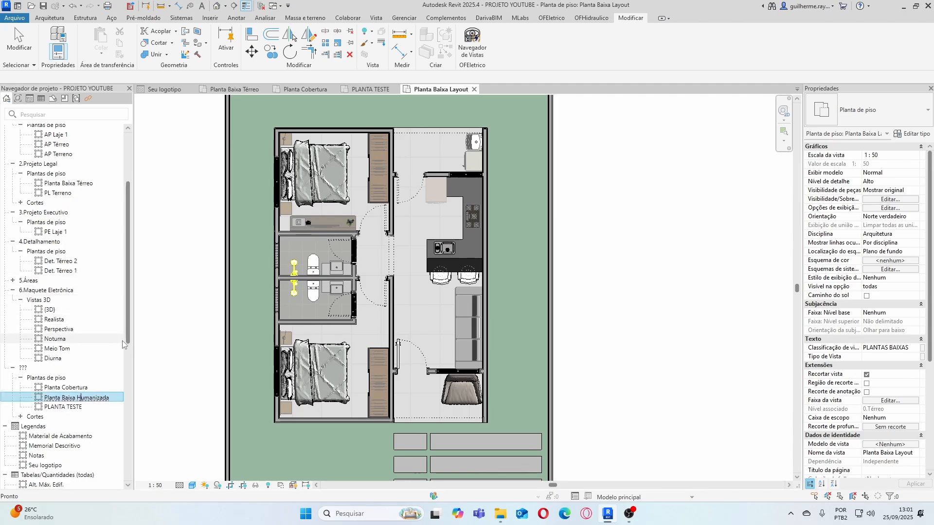
scroll(123, 340, down, 4)
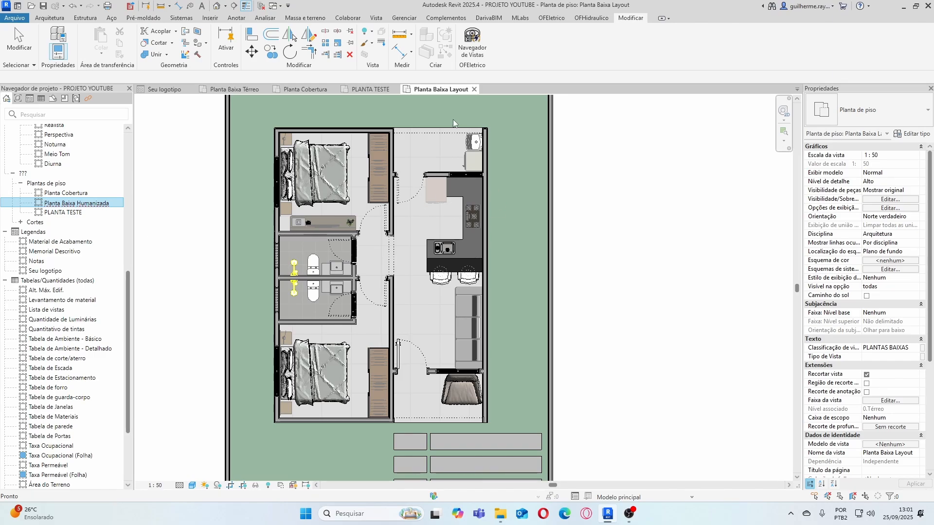
click(626, 259)
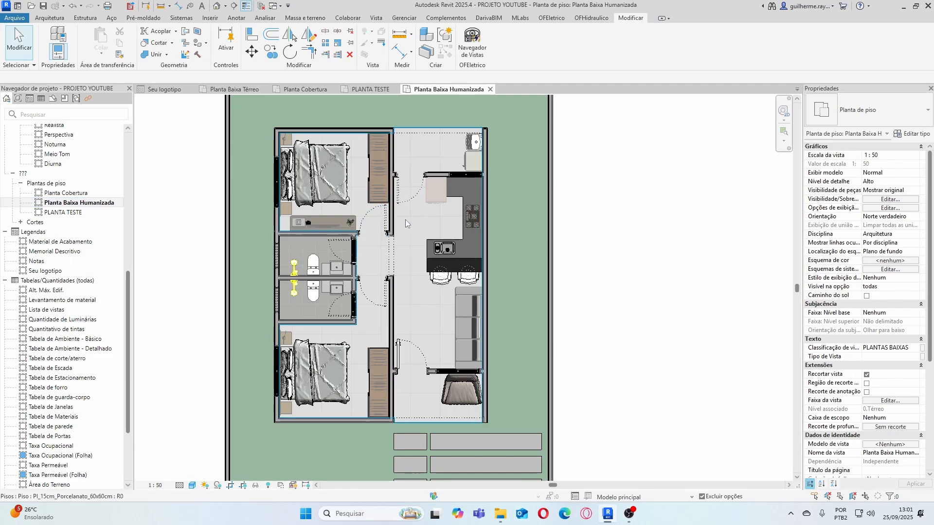
scroll(405, 220, down, 1)
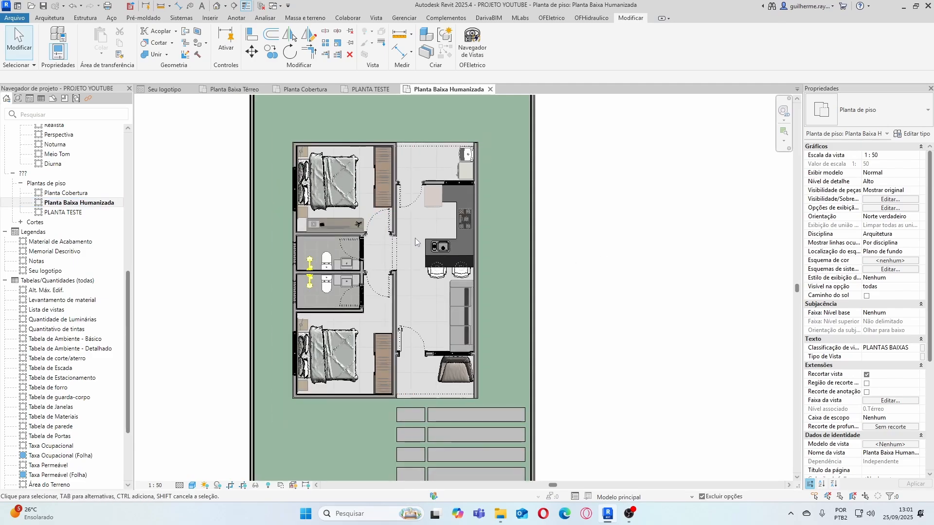
scroll(415, 238, down, 1)
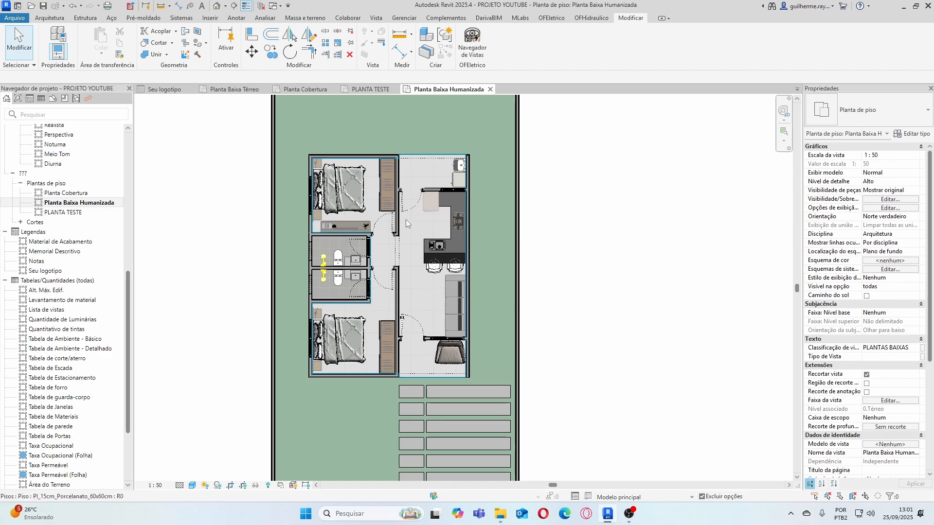
scroll(73, 203, up, 3)
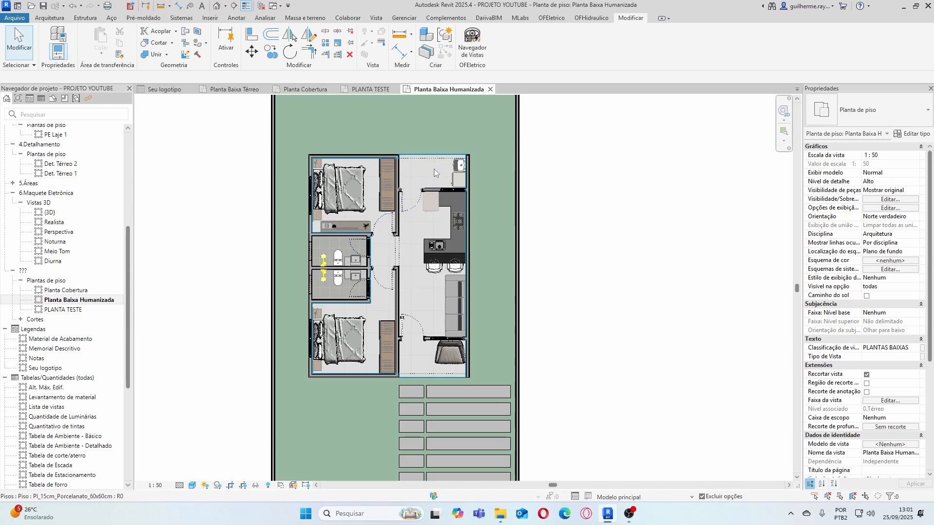
scroll(433, 168, up, 1)
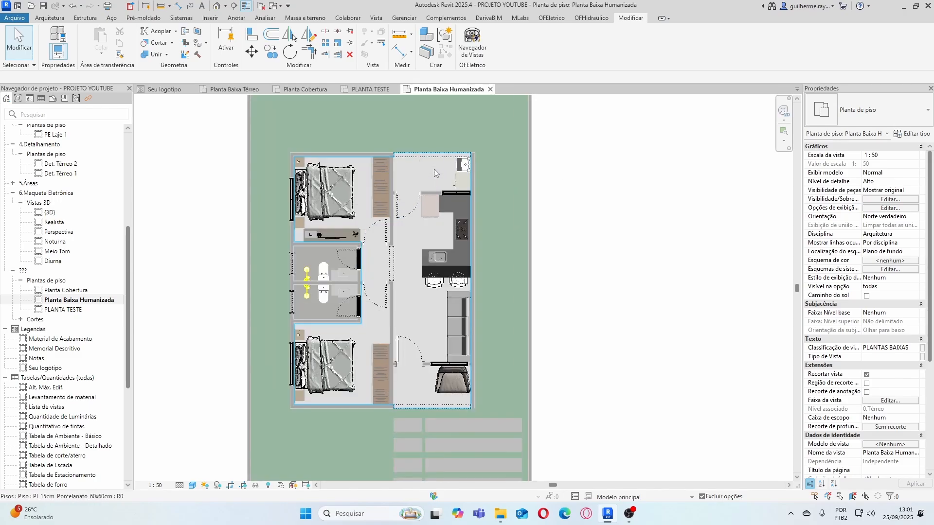
click(212, 19)
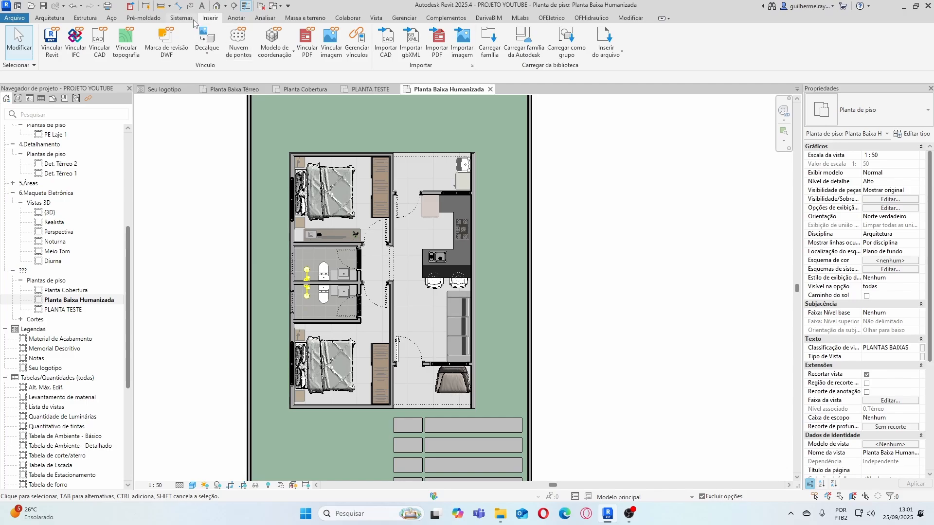
click(236, 18)
click(474, 43)
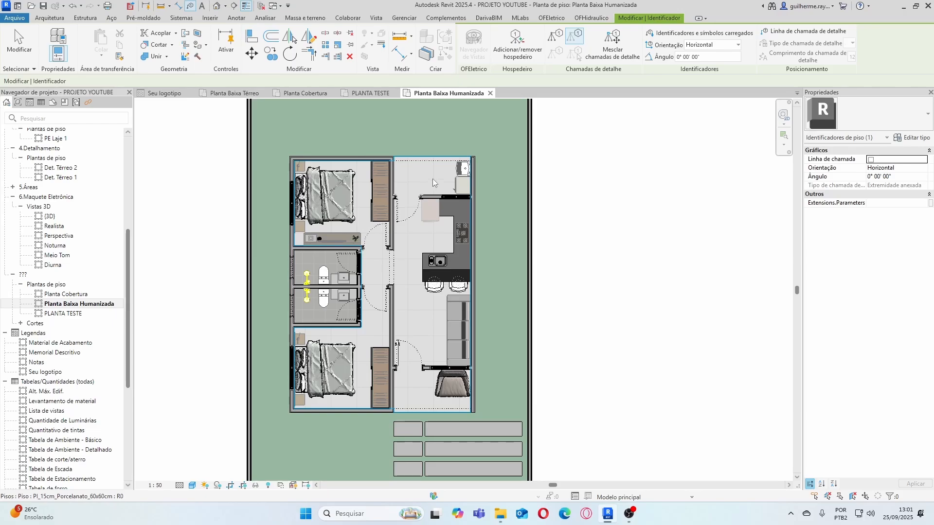
key(Escape)
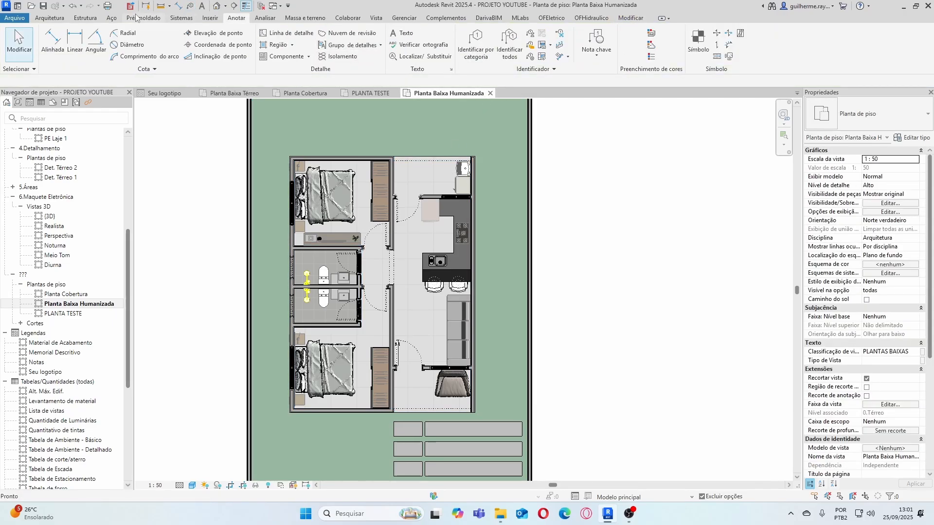
Tag the A. SERVIÇO room with the Tag's Ambiente-Acabamento tag, type Nome e Acabamentos
click(51, 20)
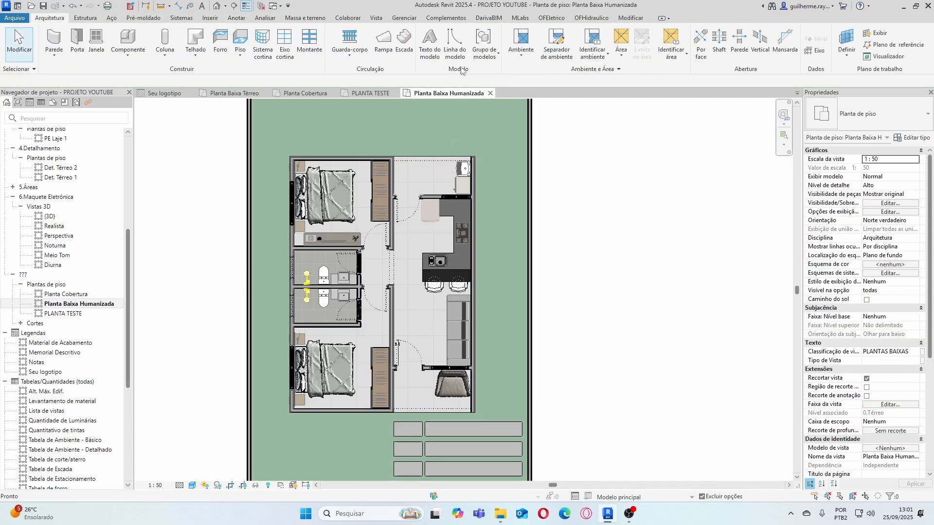
click(588, 40)
click(866, 110)
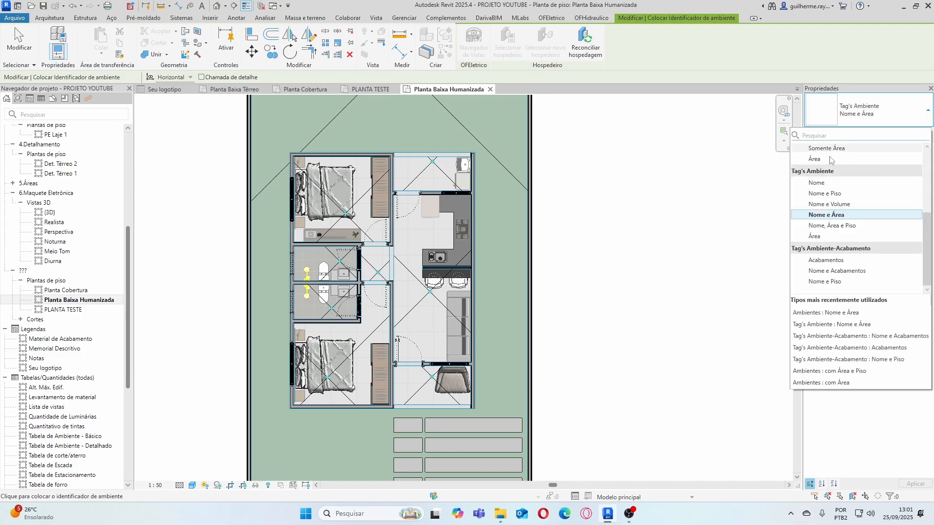
click(850, 276)
scroll(432, 176, up, 2)
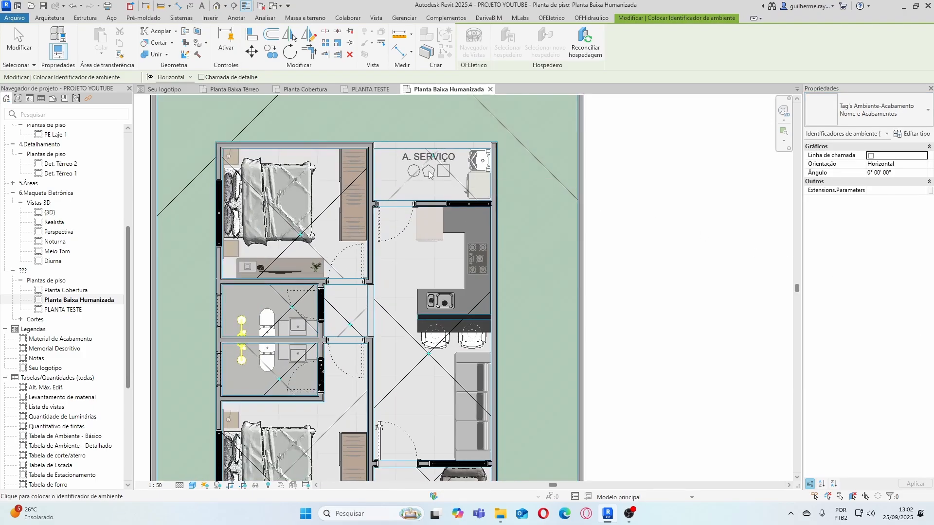
click(428, 181)
key(Escape)
key(Escape)
scroll(441, 173, down, 3)
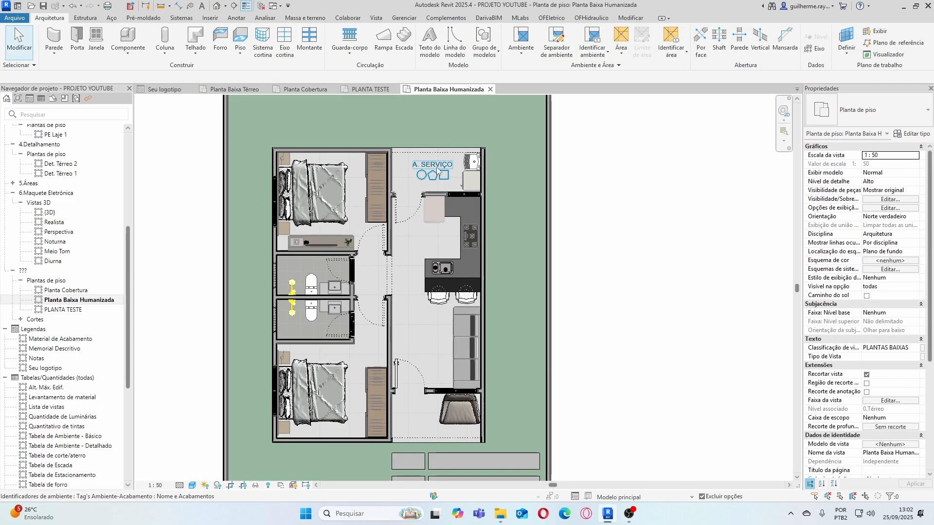
Fill in the A. SERVIÇO tag's finish codes, entering 1 in the circle and 3 in the square
scroll(438, 171, up, 3)
click(440, 179)
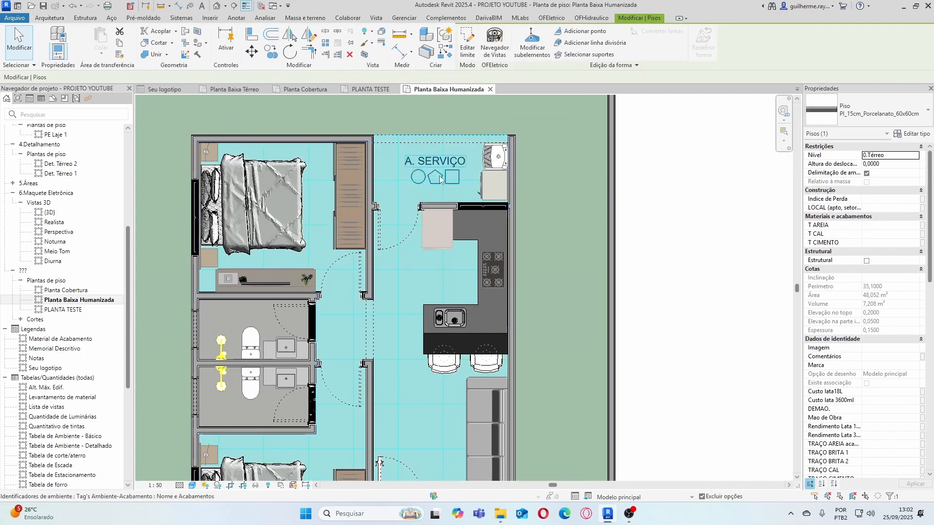
click(436, 178)
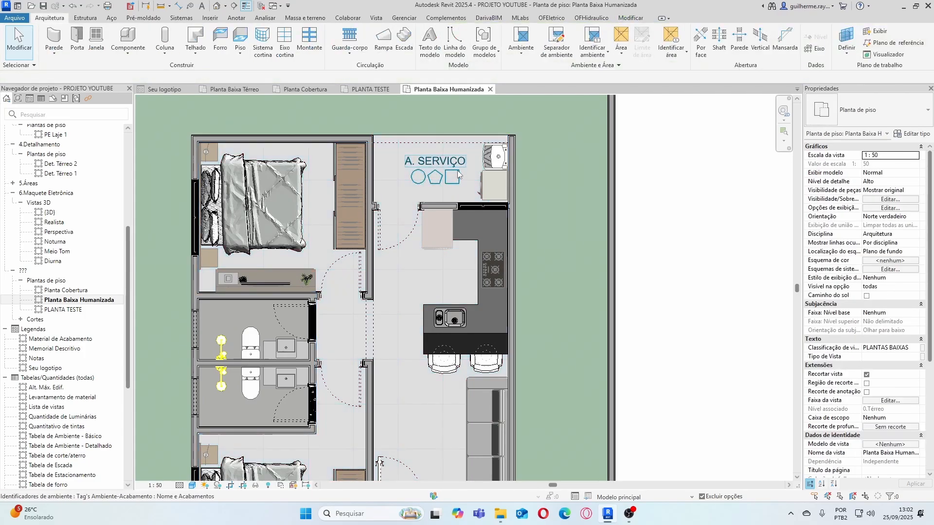
click(421, 178)
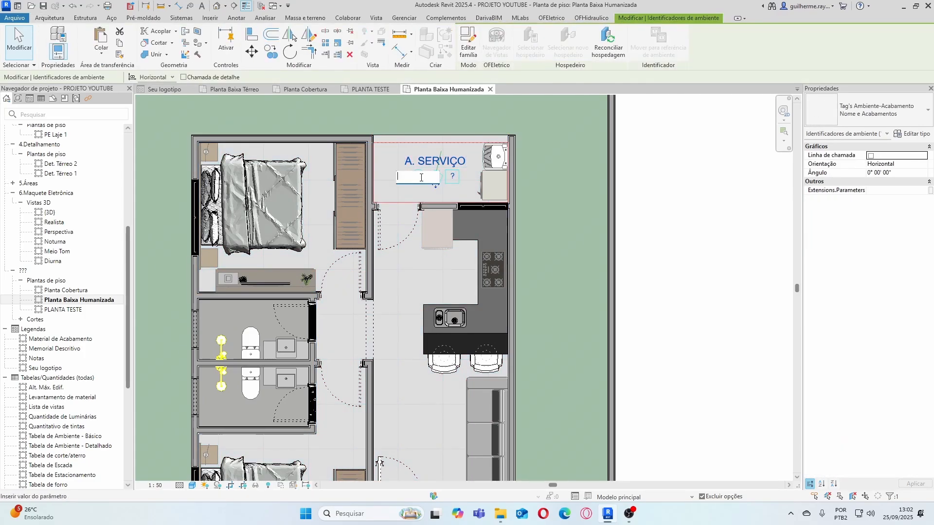
click(460, 177)
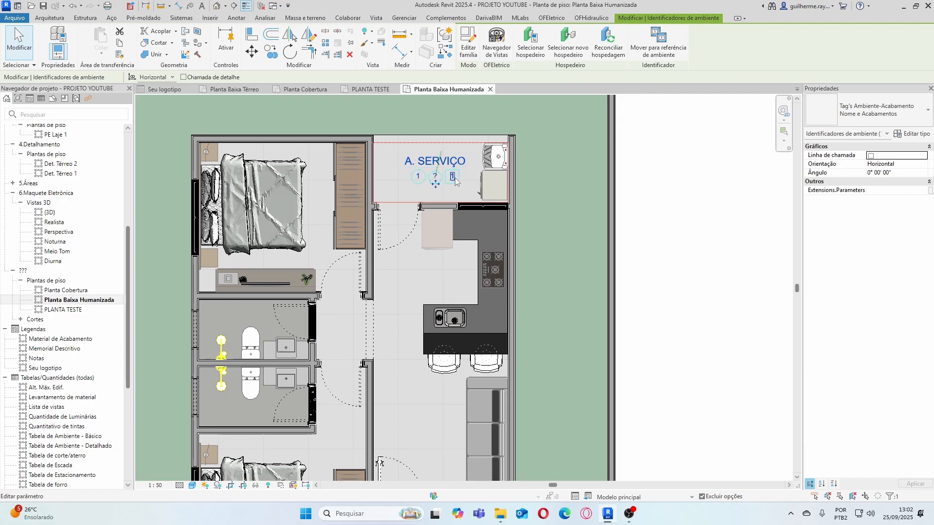
click(456, 178)
click(574, 196)
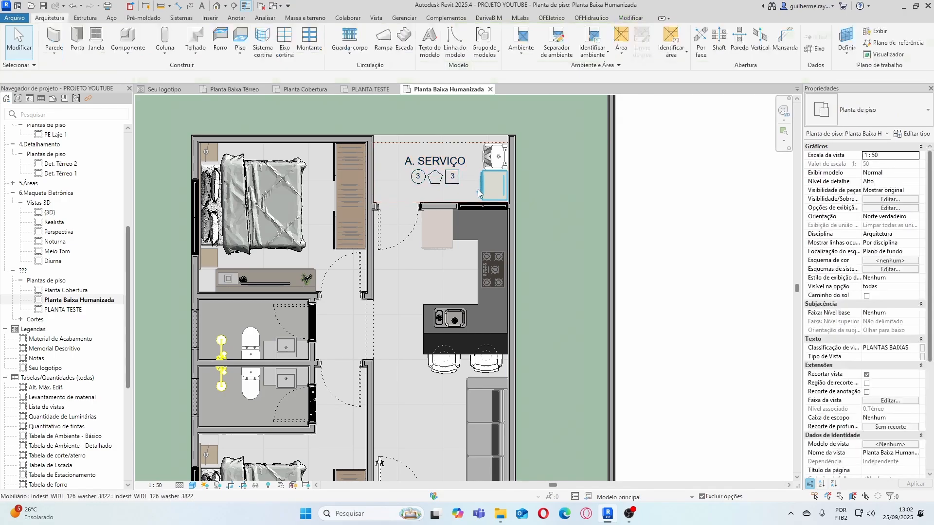
Undo the last finish code change on the A. SERVIÇO tag
scroll(445, 156, down, 2)
scroll(445, 155, up, 3)
scroll(461, 181, down, 1)
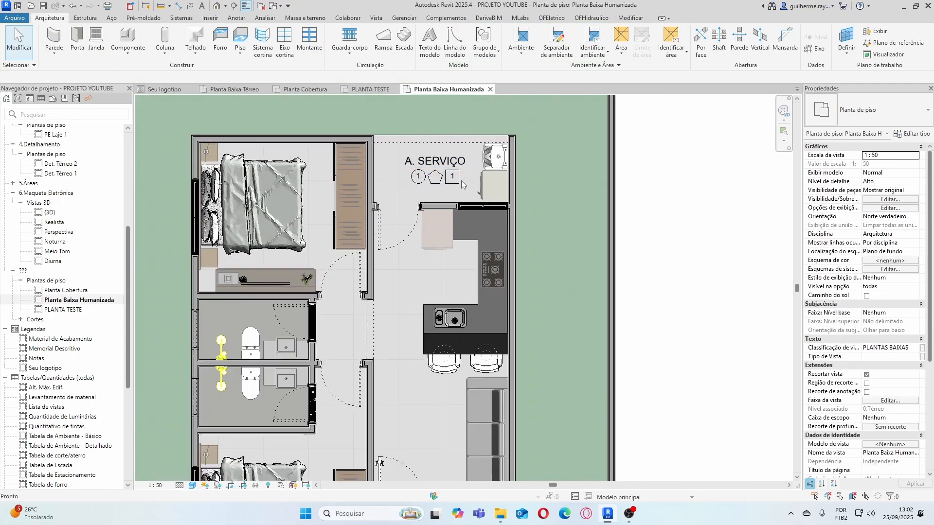
key(ctrl+z)
scroll(444, 165, down, 2)
scroll(443, 166, up, 2)
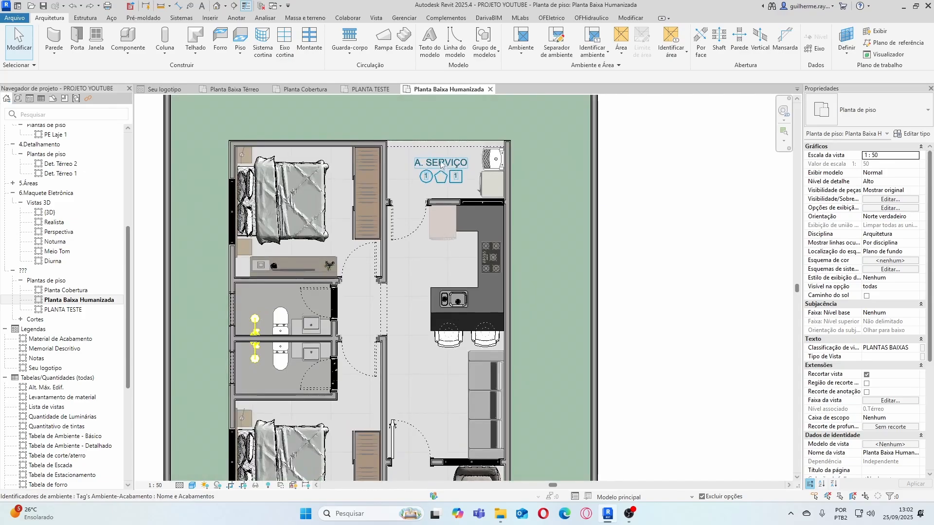
scroll(439, 161, up, 1)
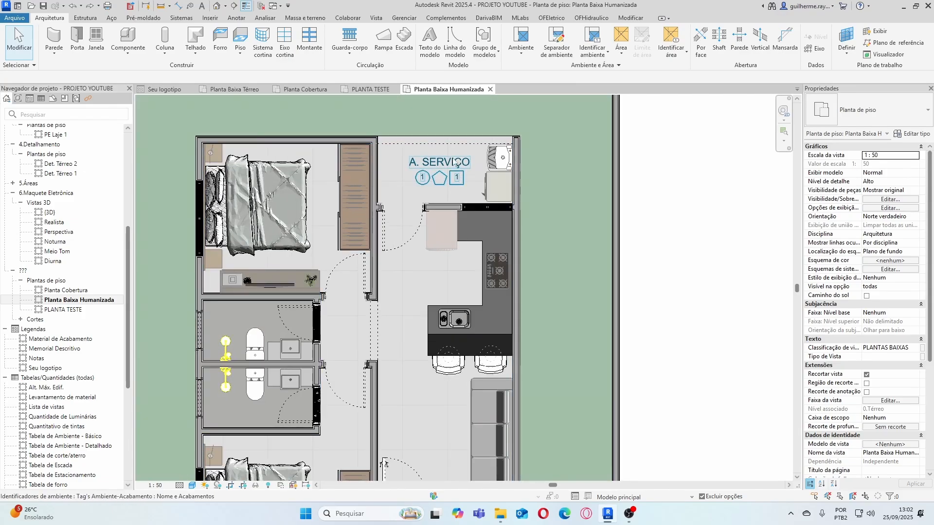
Delete the name and finishes tag from the A. SERVIÇO room
scroll(445, 168, down, 2)
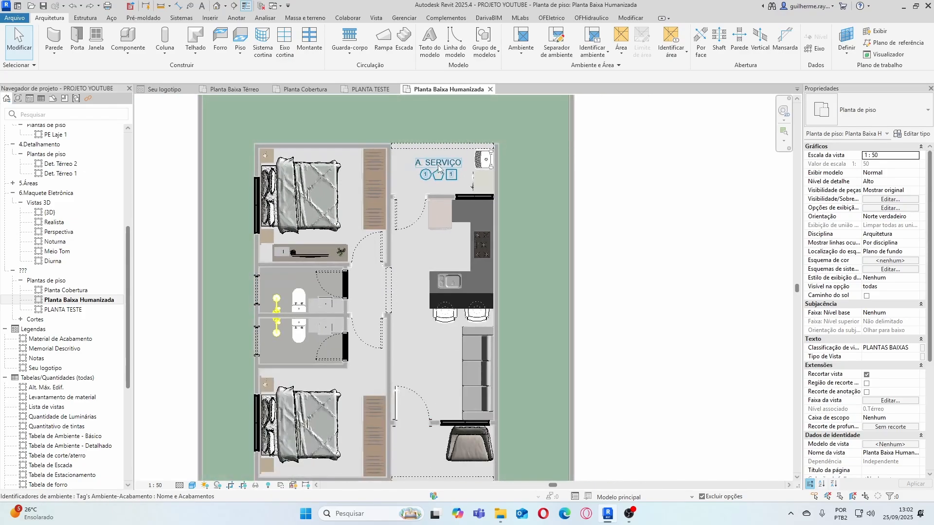
scroll(429, 176, up, 1)
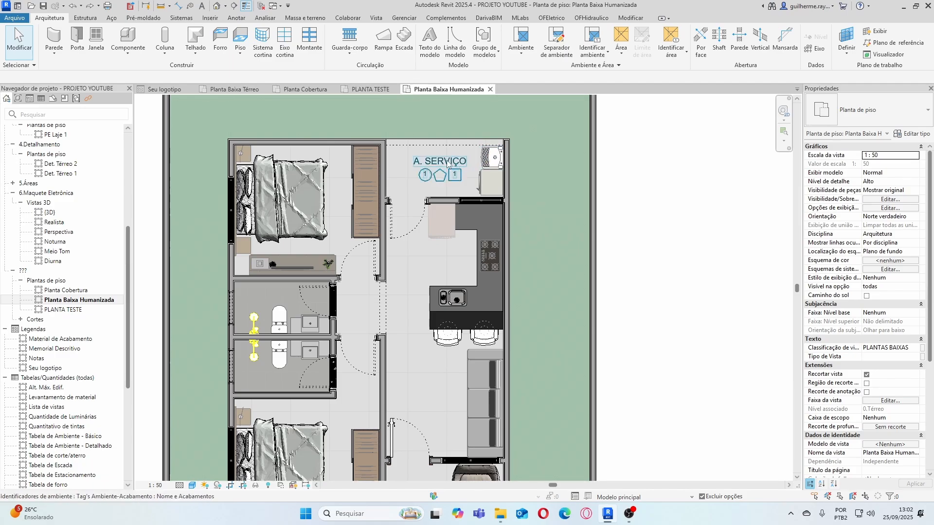
scroll(448, 166, down, 2)
scroll(449, 165, up, 1)
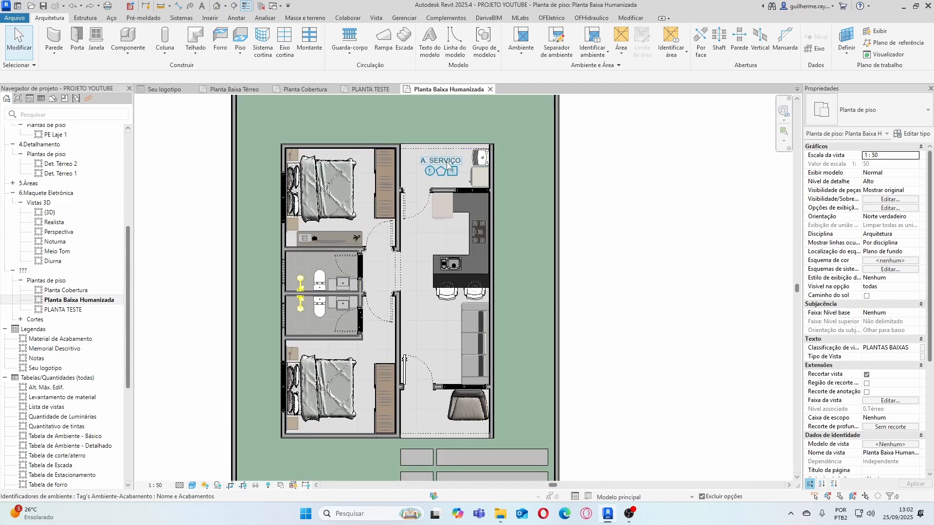
click(448, 166)
key(Escape)
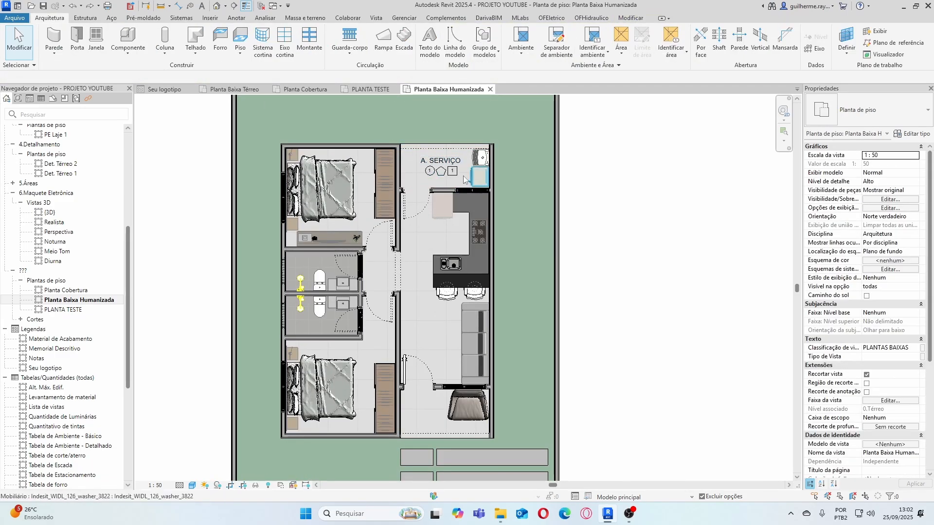
scroll(487, 191, up, 2)
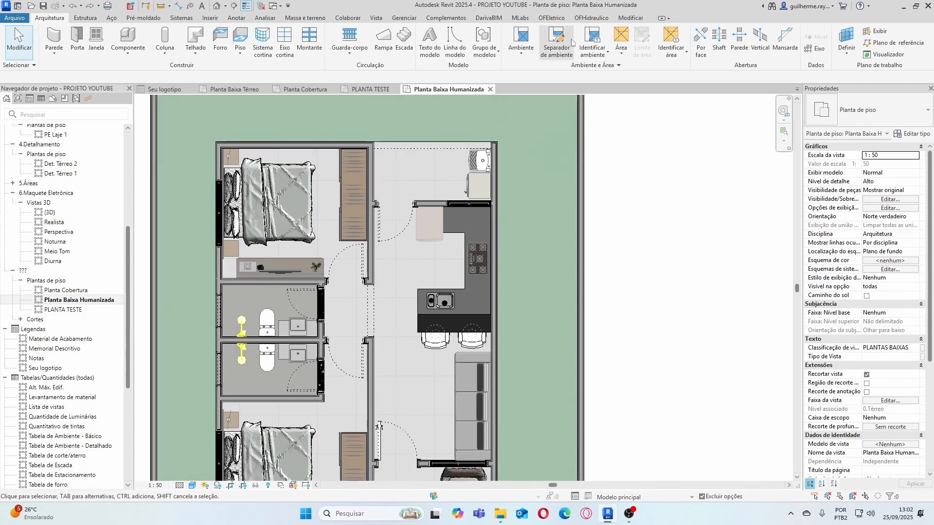
Tag the A. SERVIÇO room with the Tag's Ambiente tag, type Nome
click(593, 40)
click(861, 111)
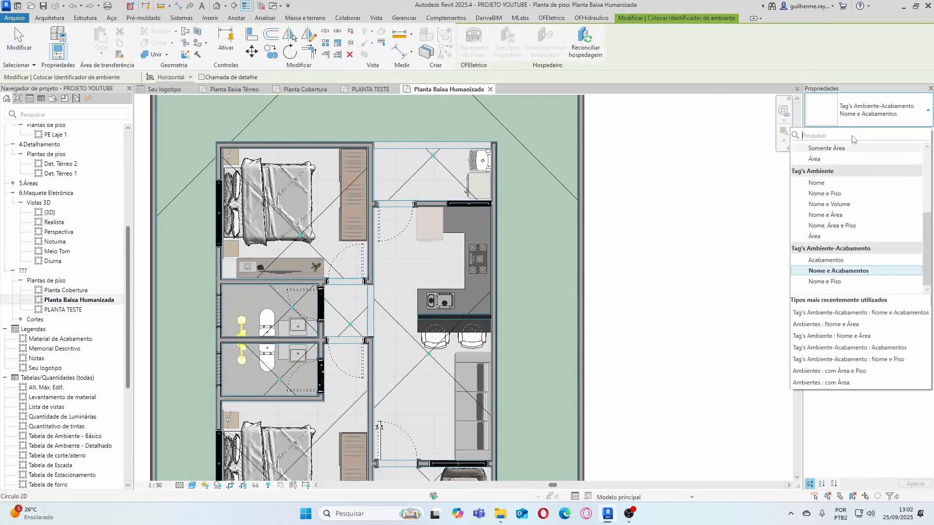
click(846, 182)
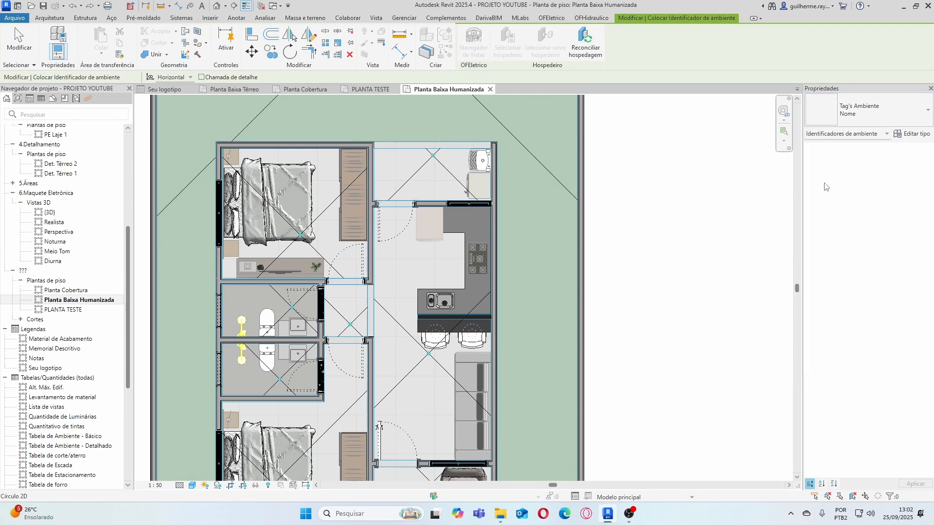
click(432, 175)
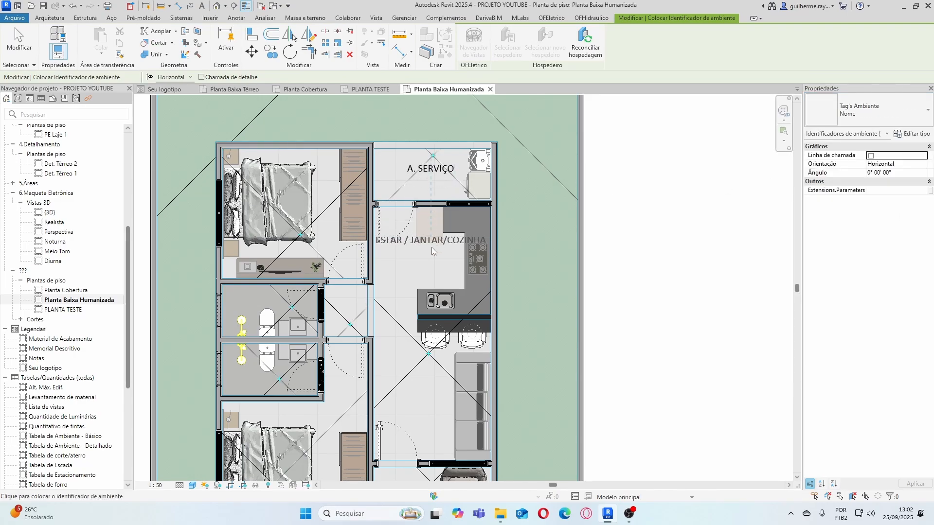
Place a name tag in the ESTAR / JANTAR/COZINHA room beside the kitchen counter and rotate it to vertical
scroll(414, 253, up, 2)
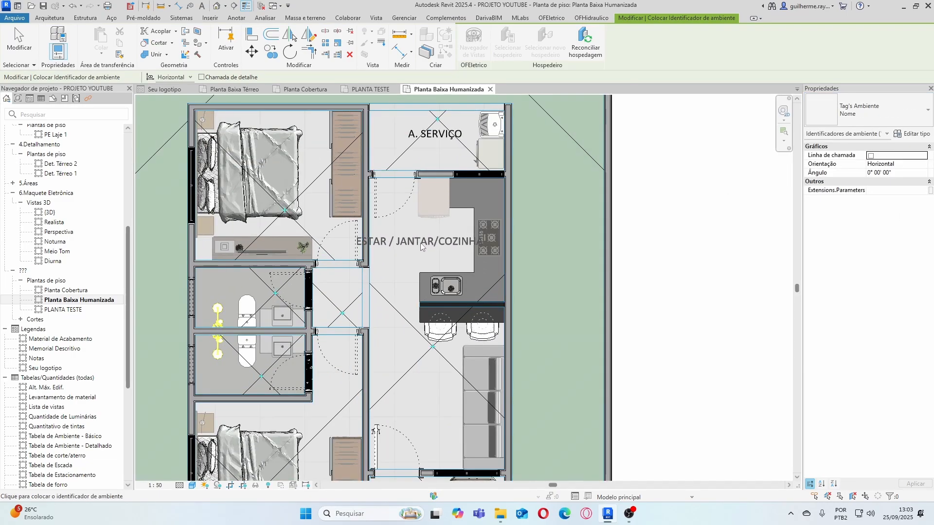
scroll(418, 250, down, 2)
scroll(432, 246, up, 2)
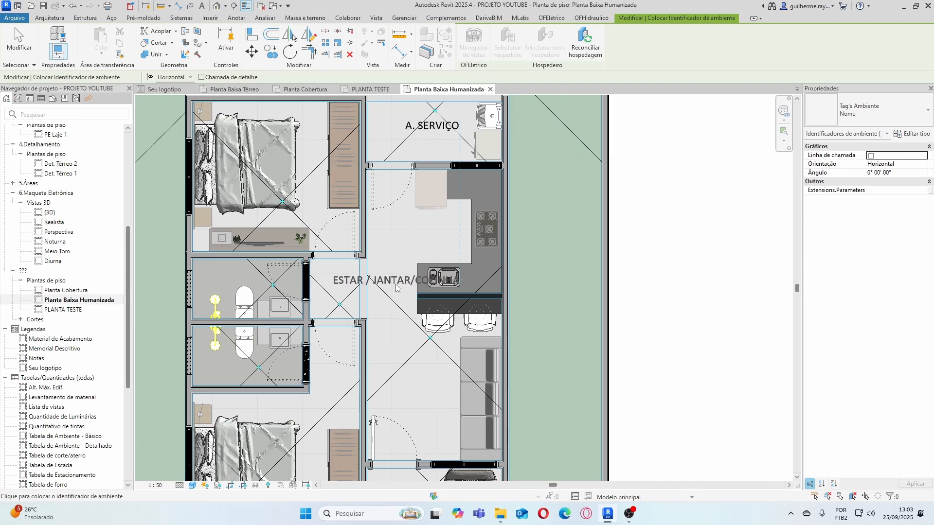
click(397, 288)
key(Escape)
key(Escape)
click(403, 287)
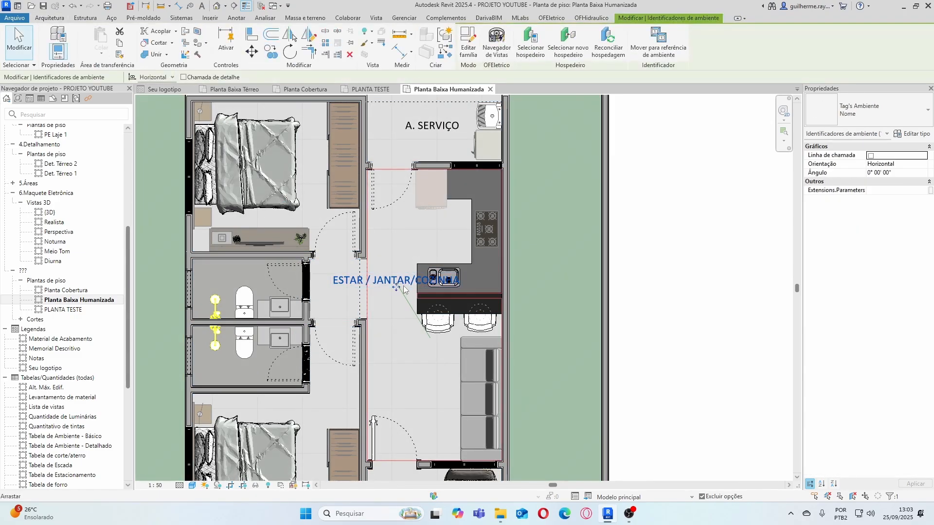
key(space)
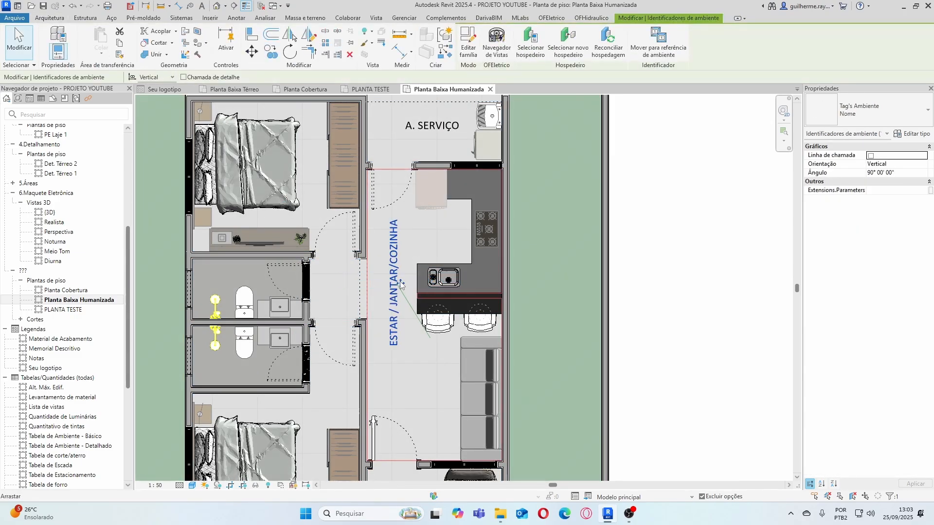
key(Escape)
scroll(402, 284, down, 3)
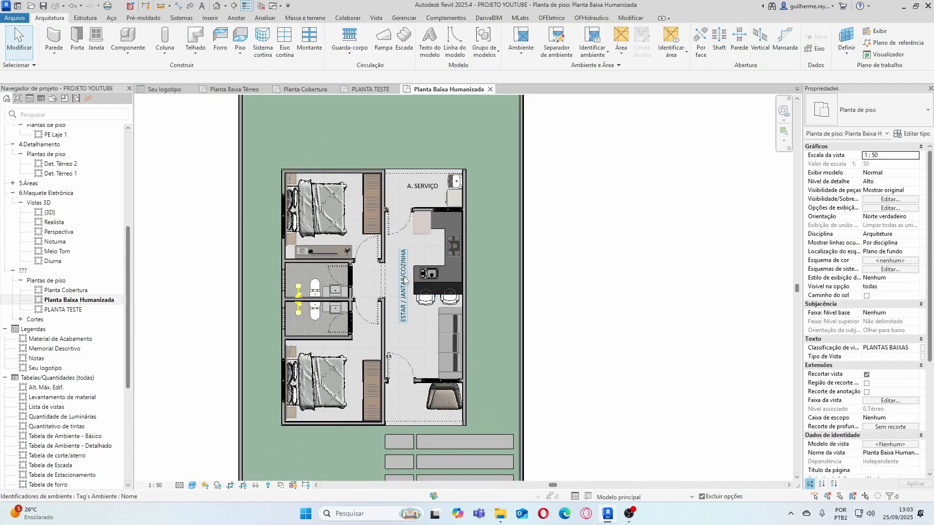
scroll(406, 281, down, 2)
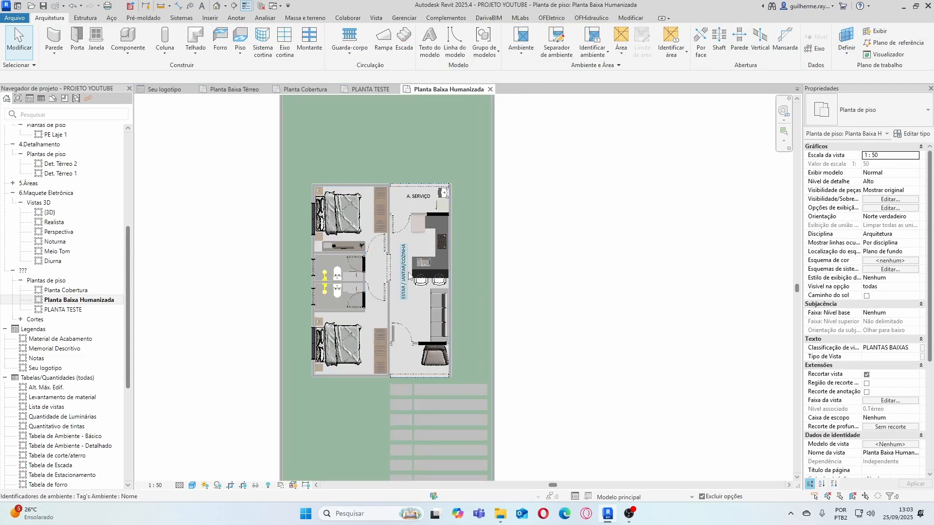
Place horizontal name tags in the VARANDA, SUITE CASAL and BWC CASAL rooms, clear of the main furniture
click(592, 40)
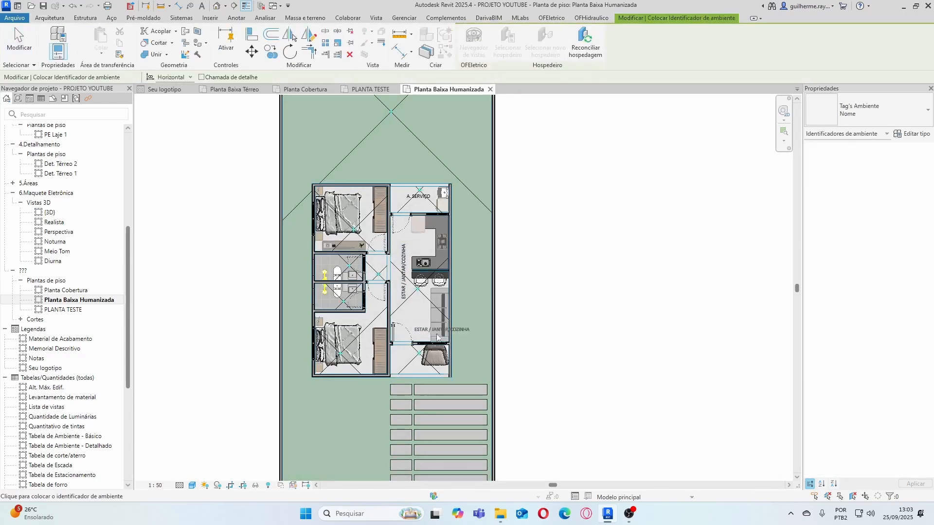
scroll(437, 337, up, 3)
click(429, 388)
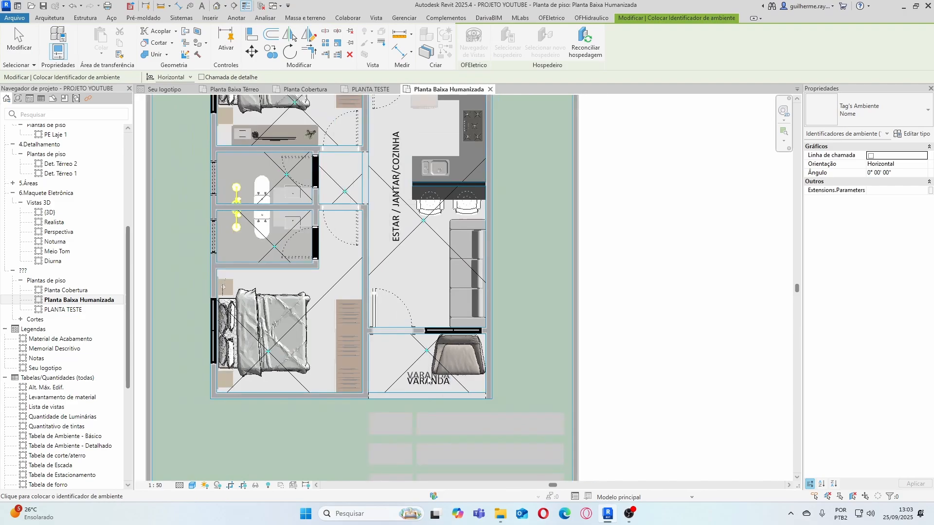
click(299, 289)
middle_drag(299, 290, 321, 304)
click(263, 250)
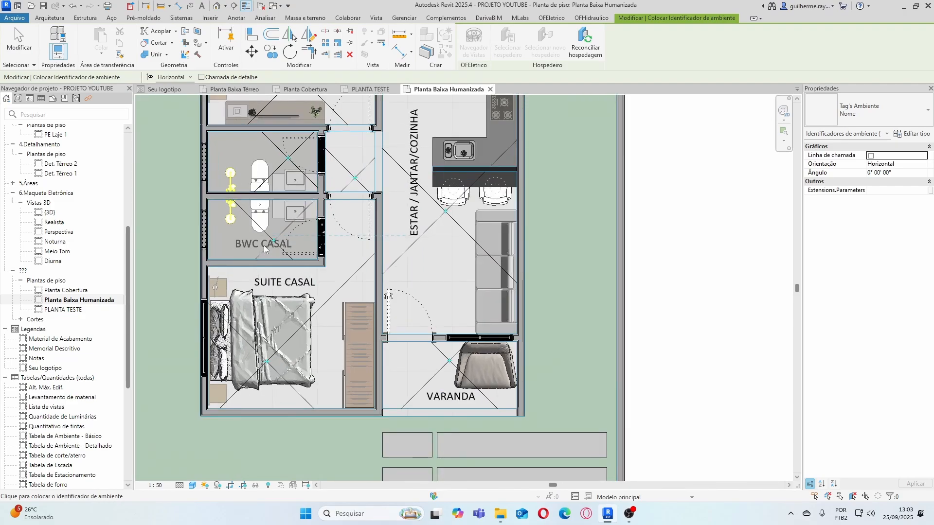
Place name tags in the BWC 01, CIRC. and QUARTO rooms
click(266, 154)
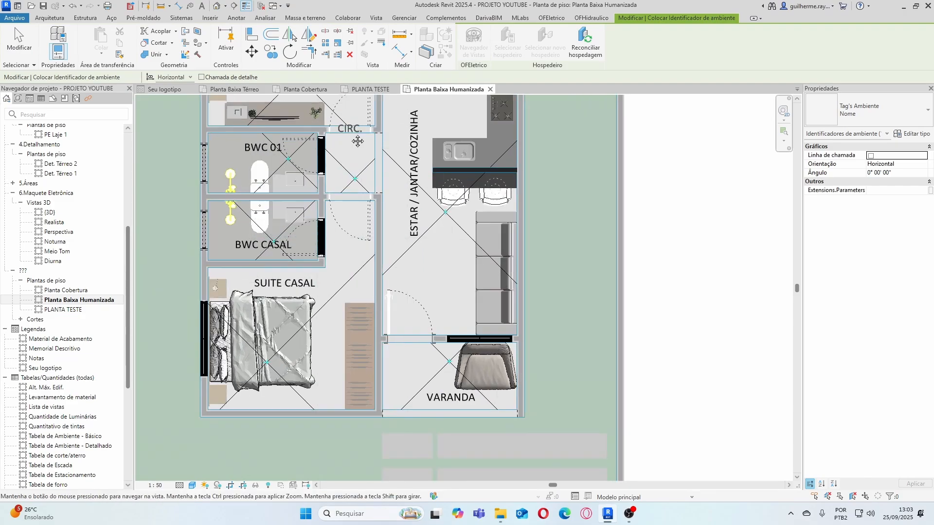
middle_drag(266, 153, 284, 318)
middle_drag(314, 155, 320, 175)
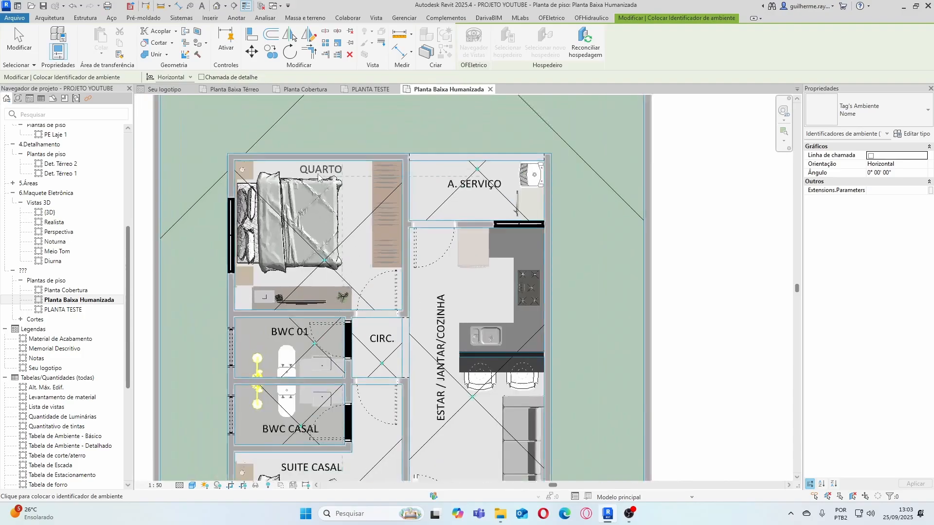
scroll(320, 176, up, 1)
click(320, 176)
scroll(320, 176, down, 4)
key(Escape)
key(Escape)
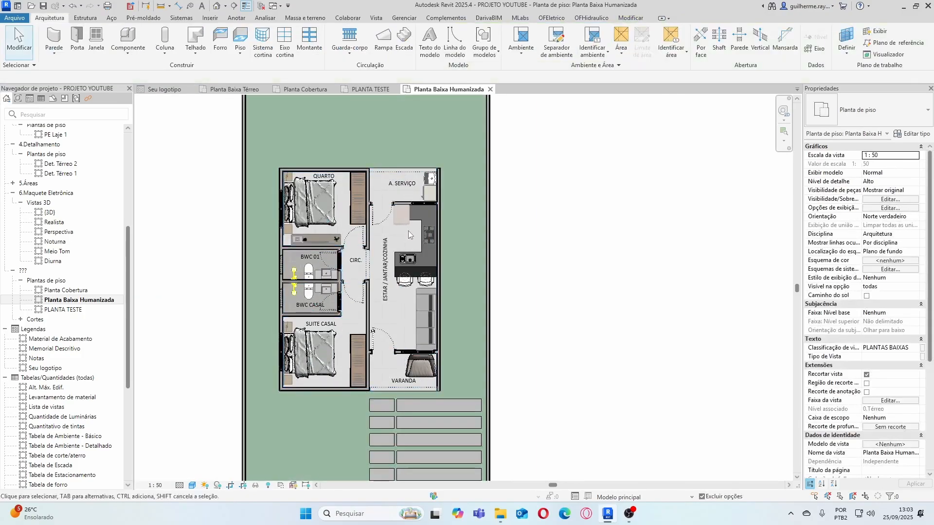
Place A. VERDE name tags in the green area behind, in front of and on both sides of the house
scroll(408, 230, down, 2)
click(577, 47)
scroll(384, 143, up, 2)
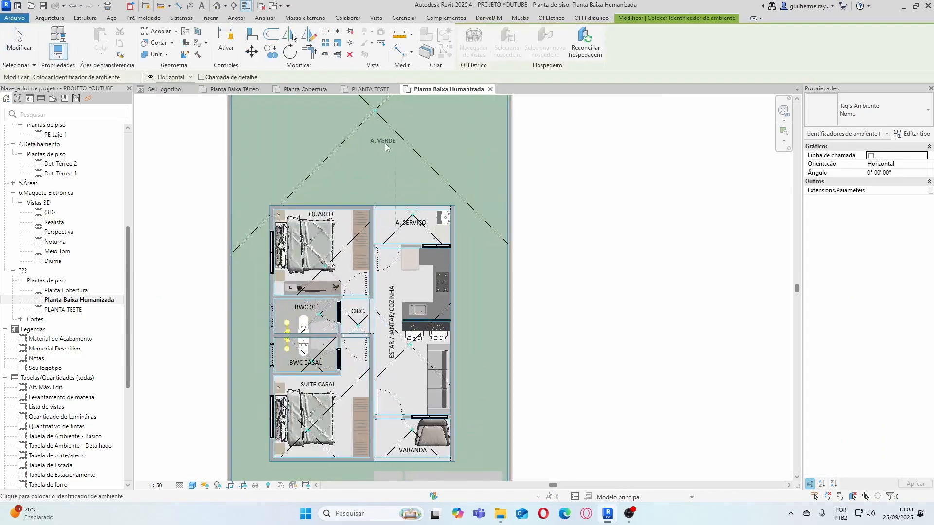
scroll(380, 149, down, 3)
scroll(327, 325, up, 1)
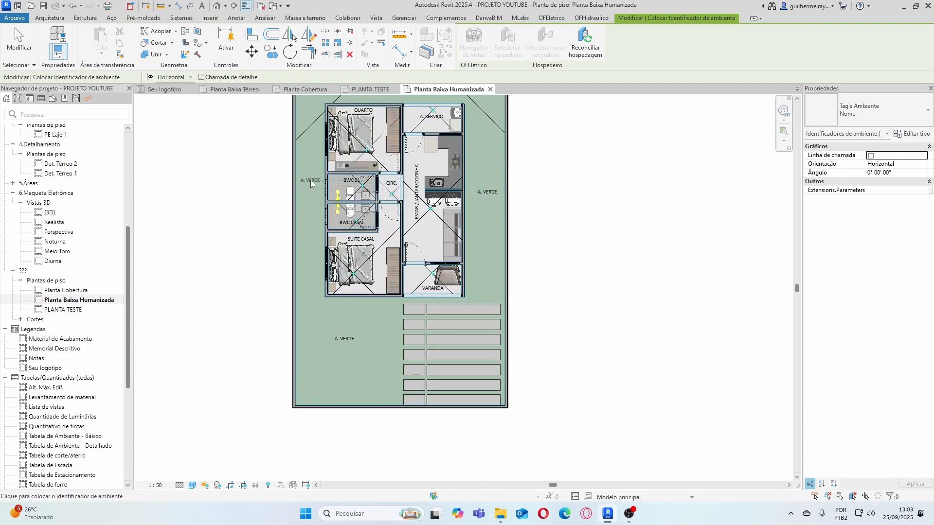
key(Escape)
key(Escape)
scroll(418, 230, down, 2)
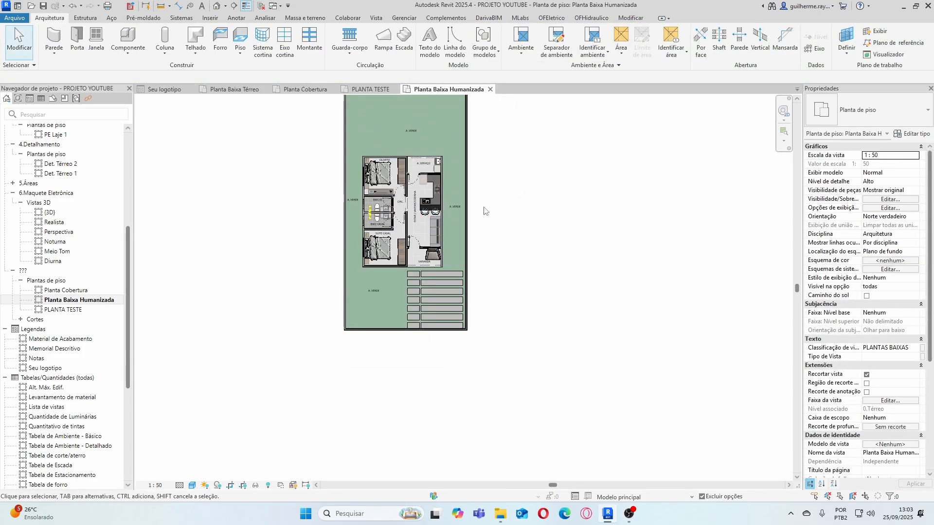
Review the finished humanized floor plan, checking the room name tags, furniture and kitchen area within the house and the surrounding green area
scroll(455, 234, down, 1)
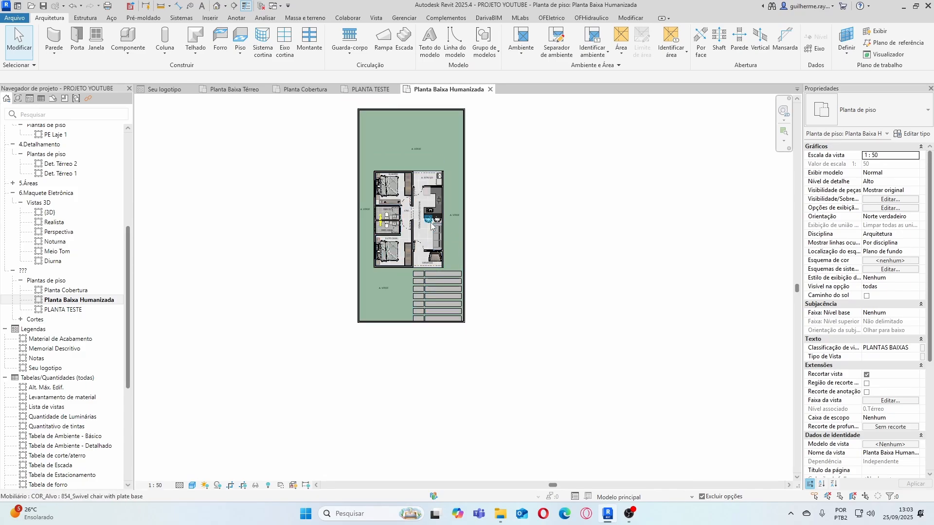
scroll(426, 214, up, 3)
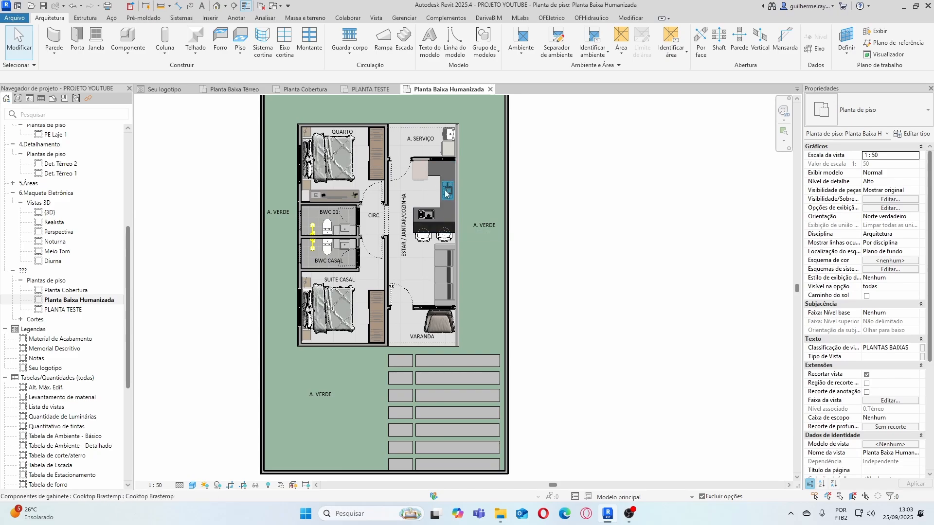
scroll(439, 166, up, 2)
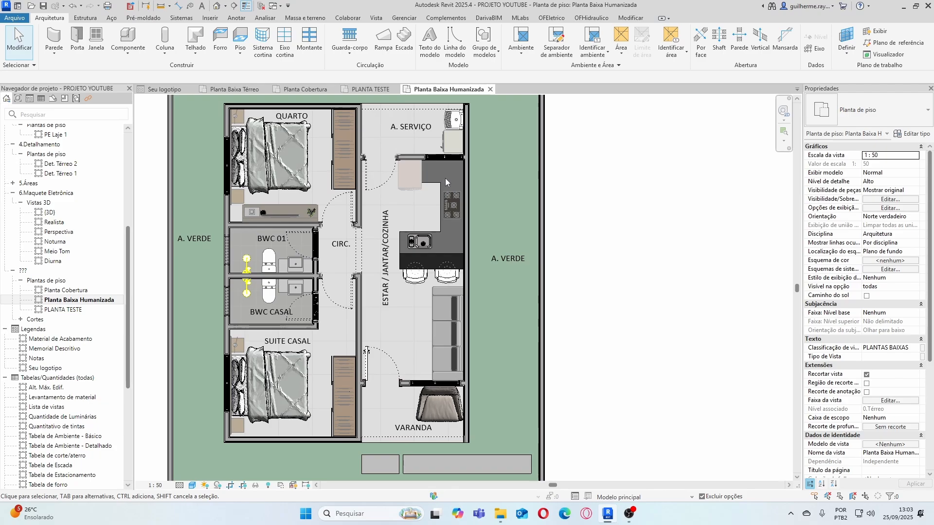
scroll(446, 177, up, 2)
scroll(428, 193, down, 2)
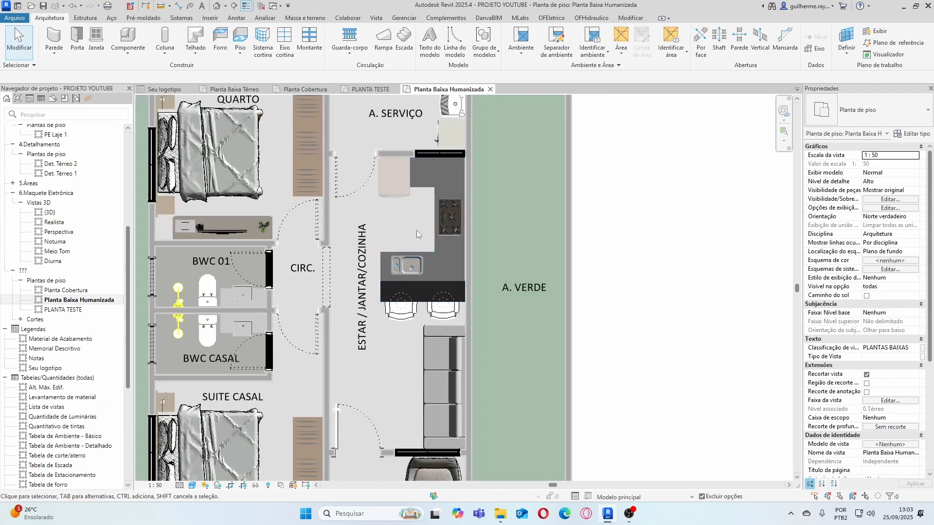
scroll(431, 268, down, 2)
scroll(431, 268, up, 3)
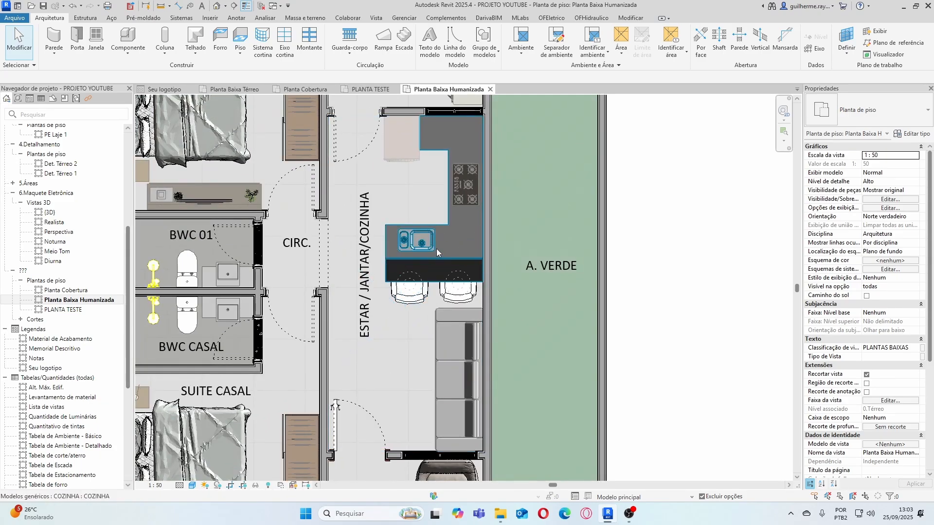
scroll(436, 248, down, 3)
scroll(388, 237, down, 1)
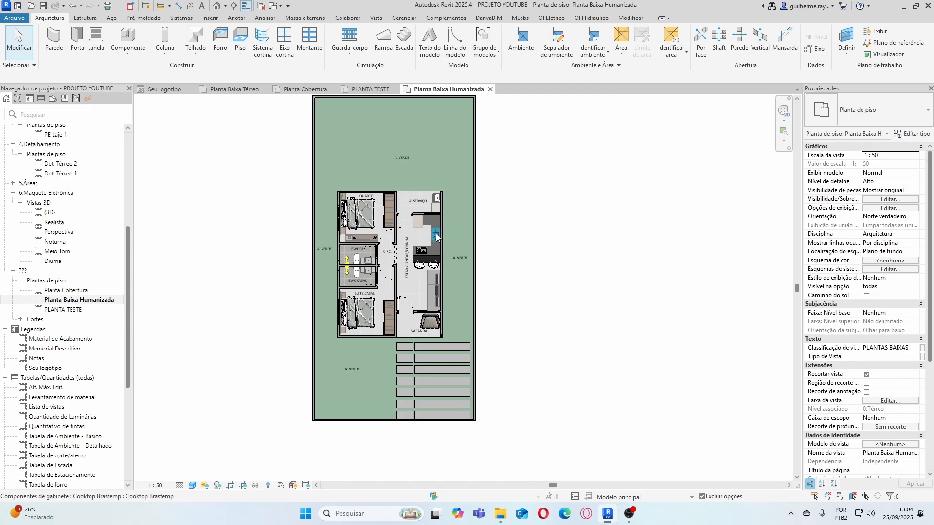
scroll(436, 240, down, 1)
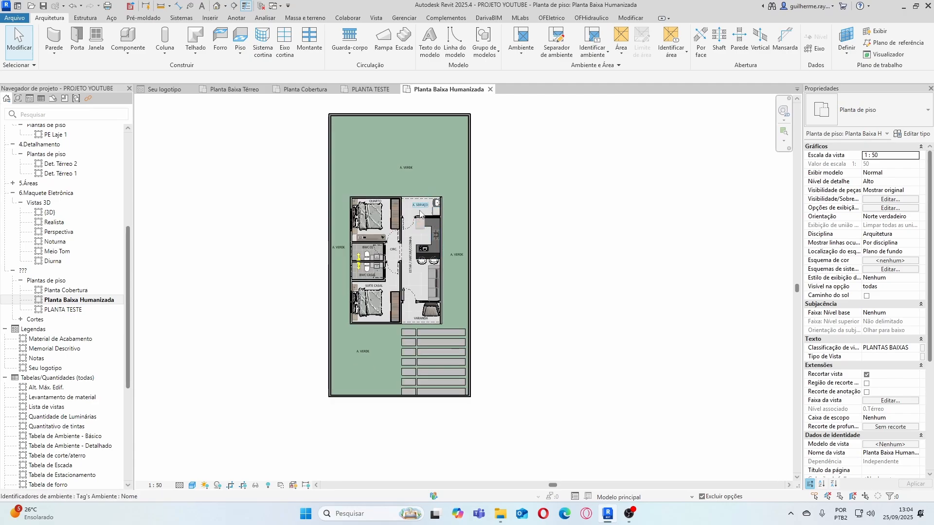